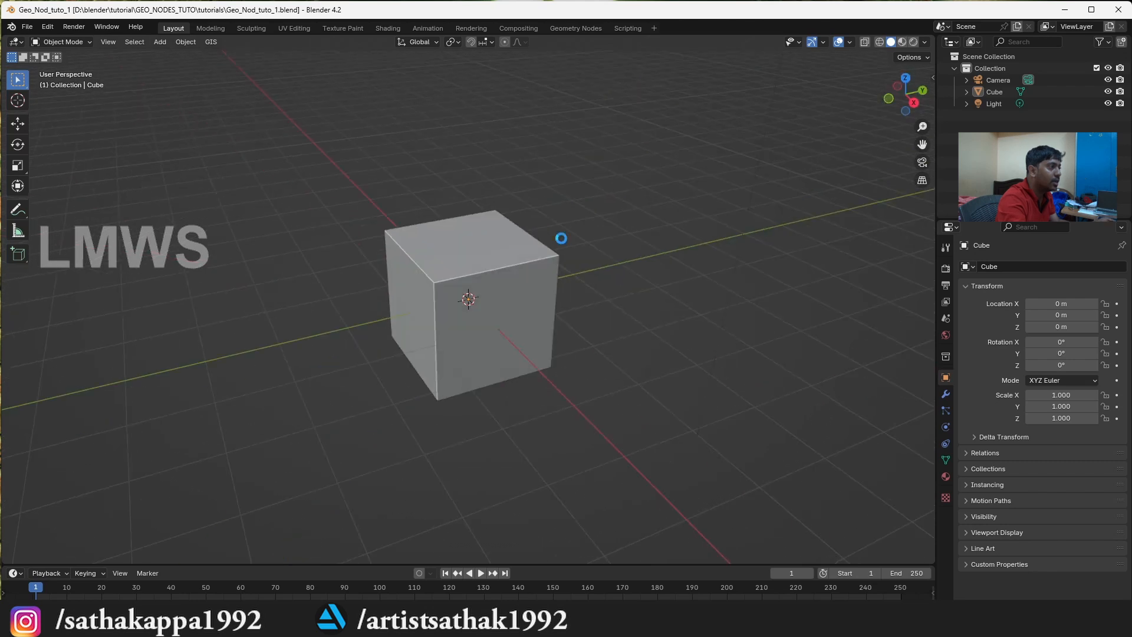
Show the transform properties, select the default cube and activate the Move tool for it
key("n")
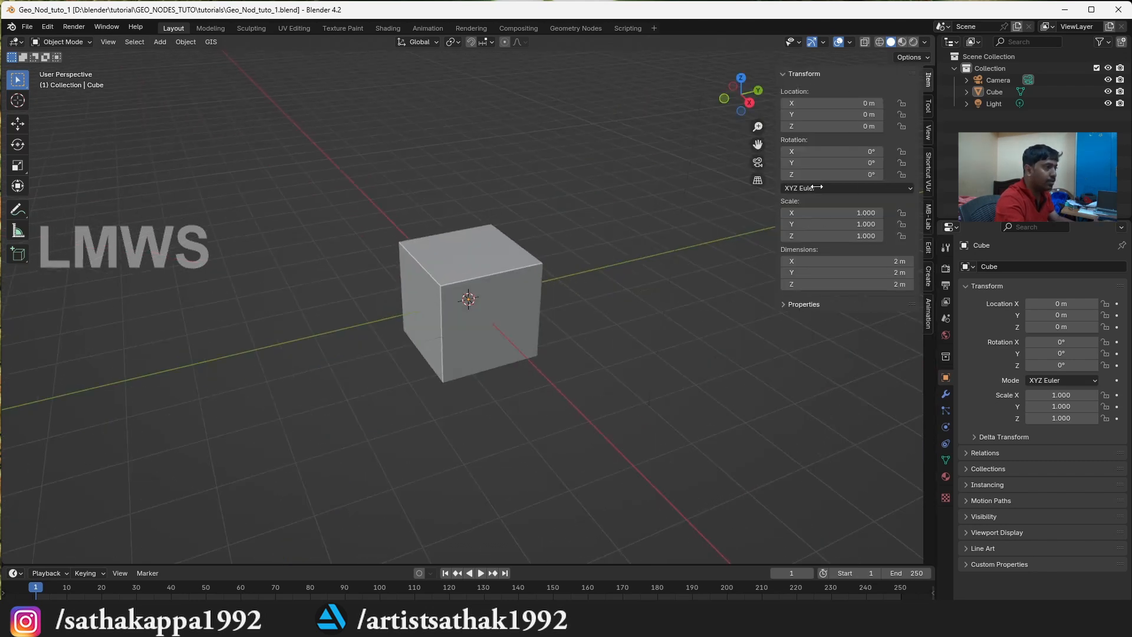
left_click(505, 340)
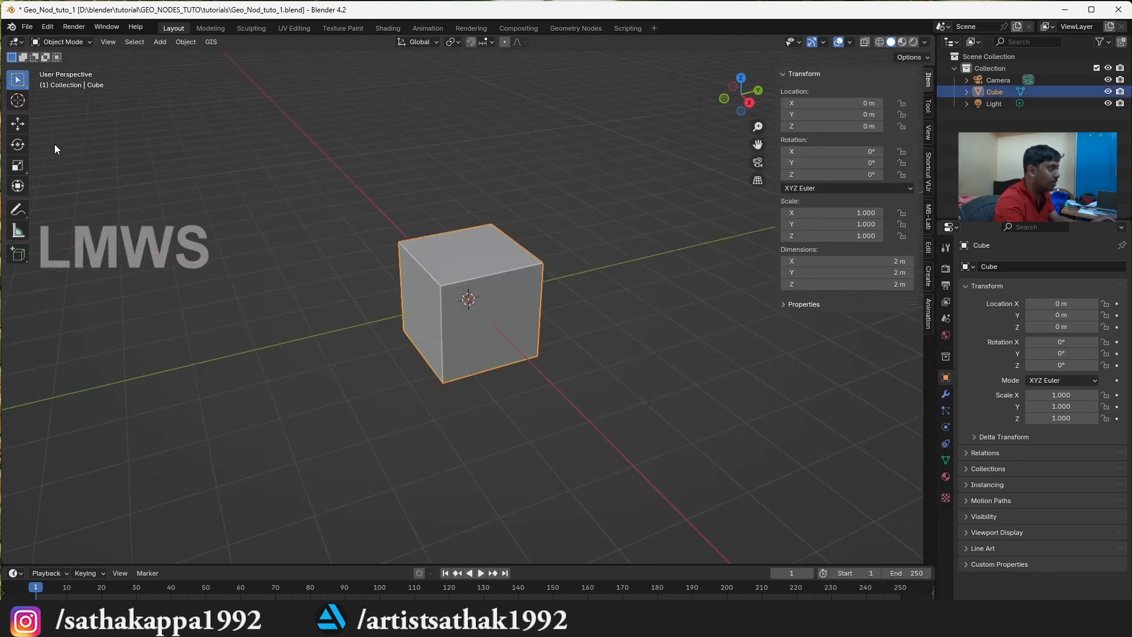
left_click(19, 125)
Try moving the cube upward and sideways, undo both moves, and cancel a scale
left_click_drag(467, 257, 469, 154)
left_click_drag(504, 198, 330, 232)
key("ctrl+z")
key("ctrl+z")
key("s")
key("Escape")
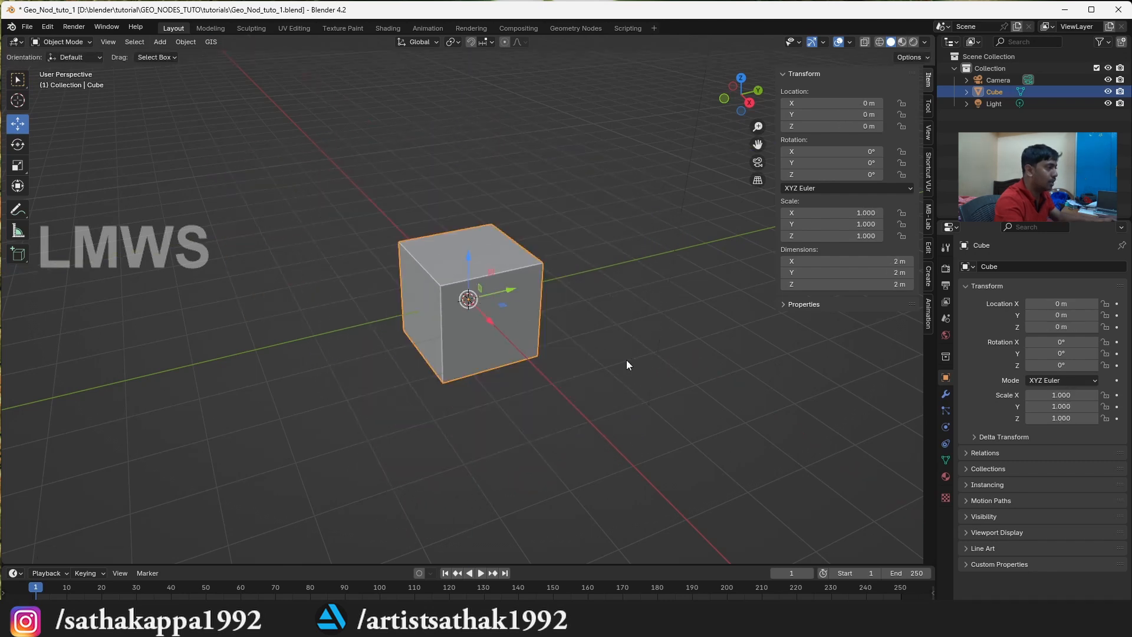
Try rotating the cube freely, and undo the rotation
key("r")
left_click(309, 317)
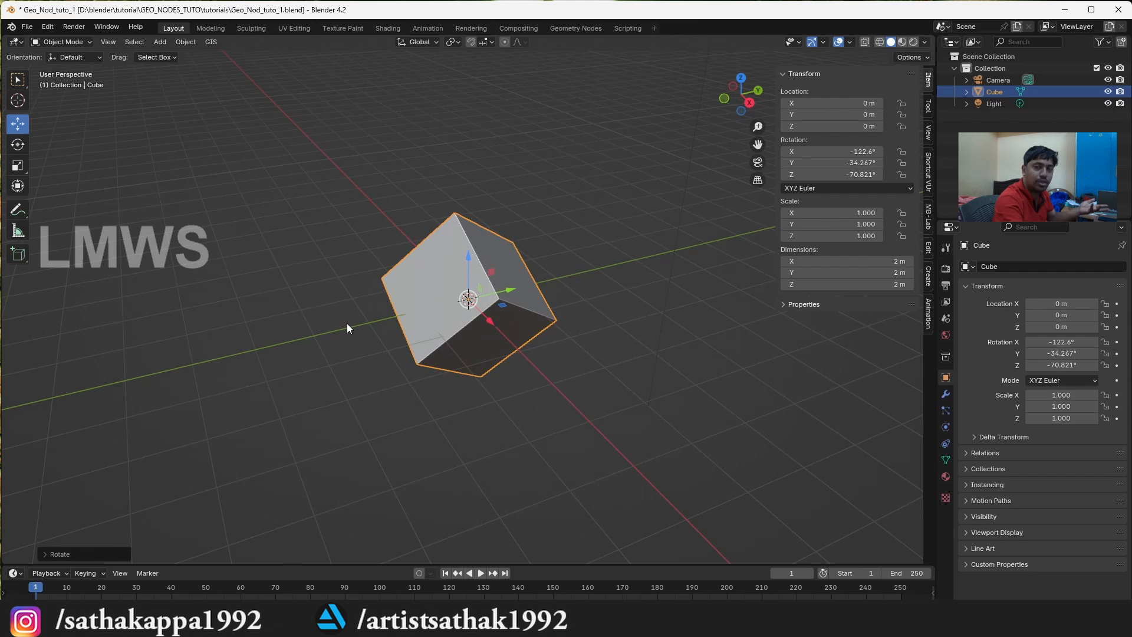
key("ctrl+z")
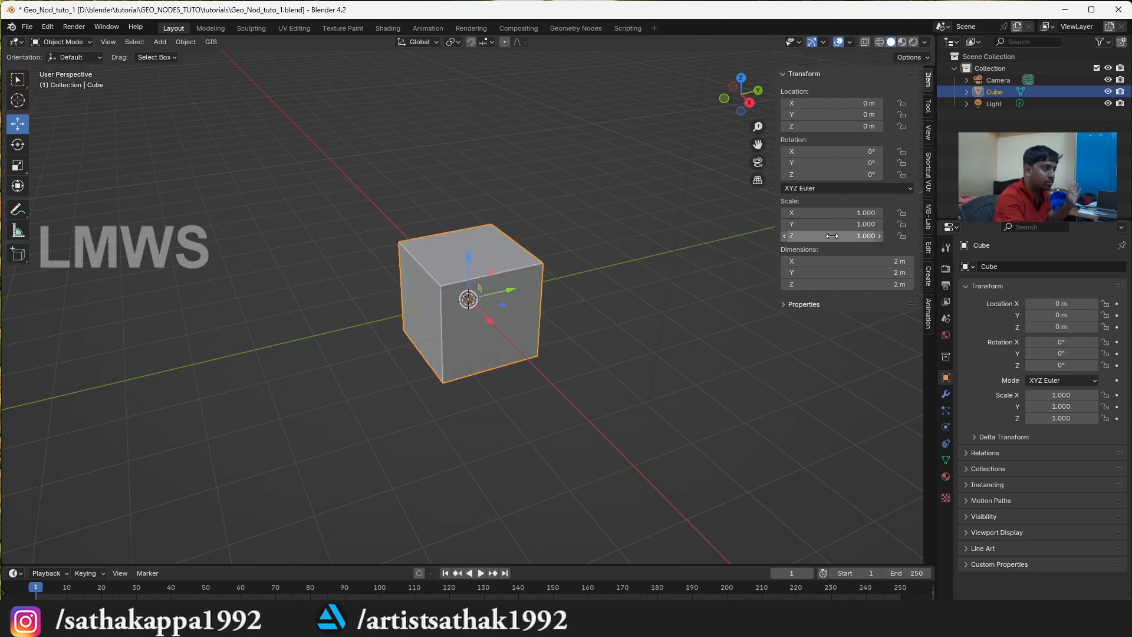
Try altering the cube's numeric transform values, including its X scale, and undo the changes
left_click_drag(831, 126, 816, 152)
key("ctrl+z")
key("ctrl+z")
left_click_drag(890, 213, 919, 212)
key("ctrl+z")
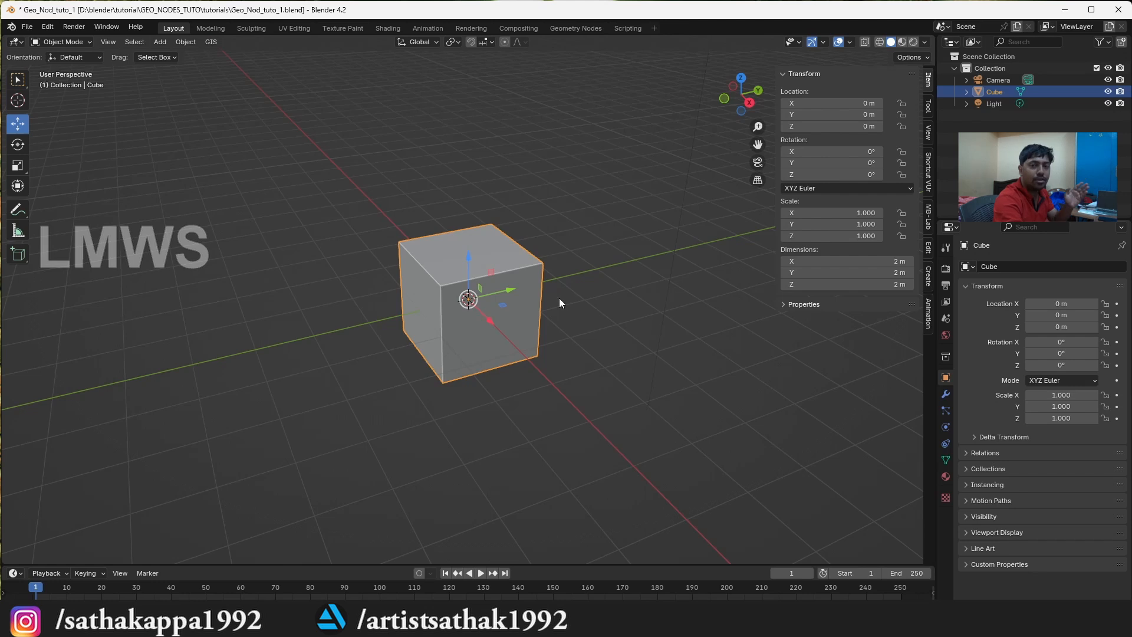
Switch the cube to Edit Mode and select individual vertices on its upper corners
left_click(64, 43)
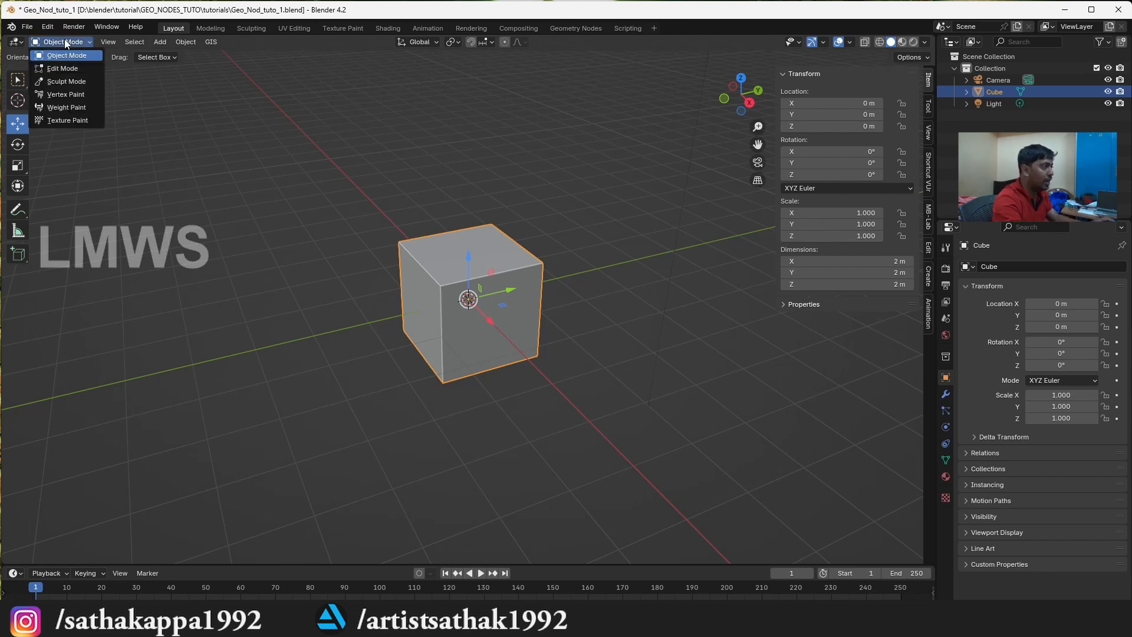
left_click(63, 68)
scroll(380, 248, "up", 1)
left_click(441, 281)
left_click(507, 207)
left_click(400, 239)
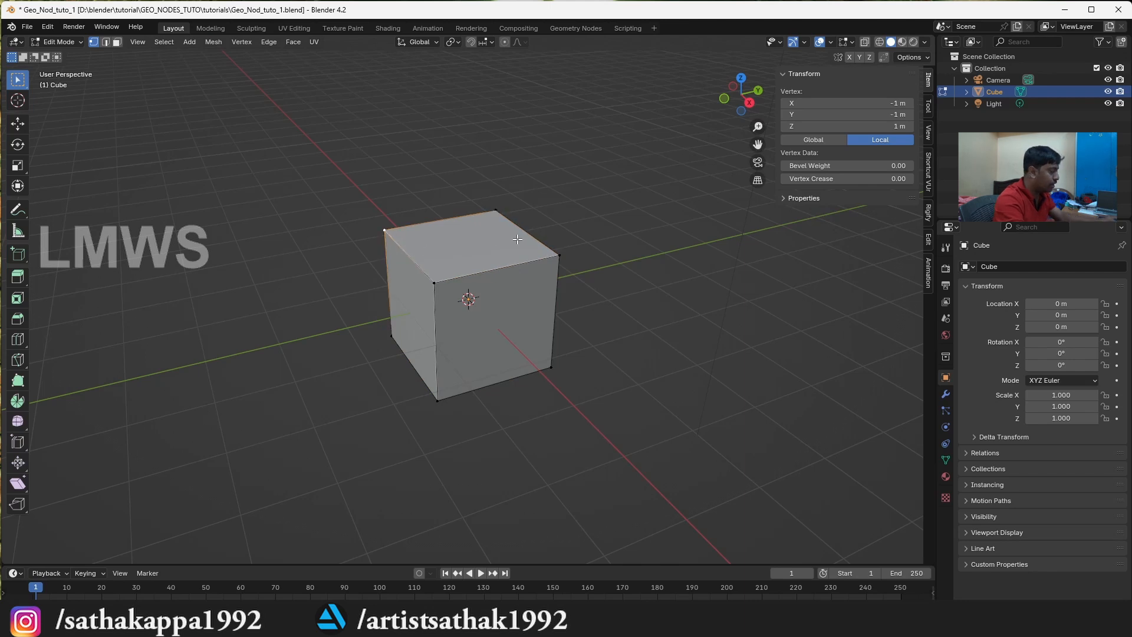
Select the cube's top face and its front vertical edge, and try moving the edge
key("3")
left_click(451, 273)
key("2")
left_click(432, 326)
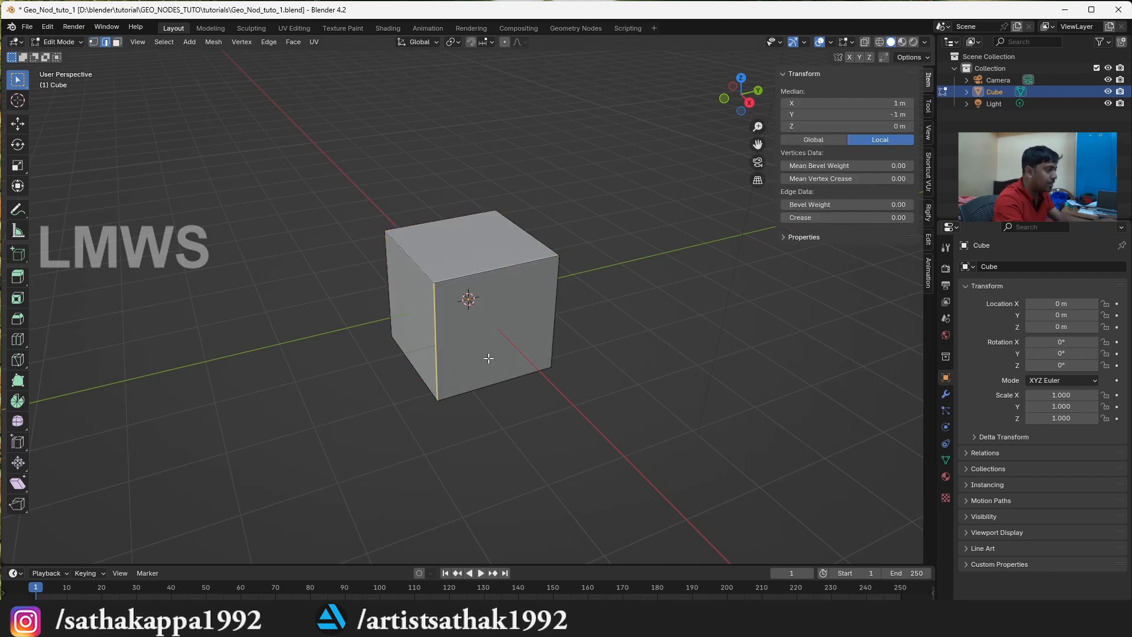
key("g")
right_click(626, 330)
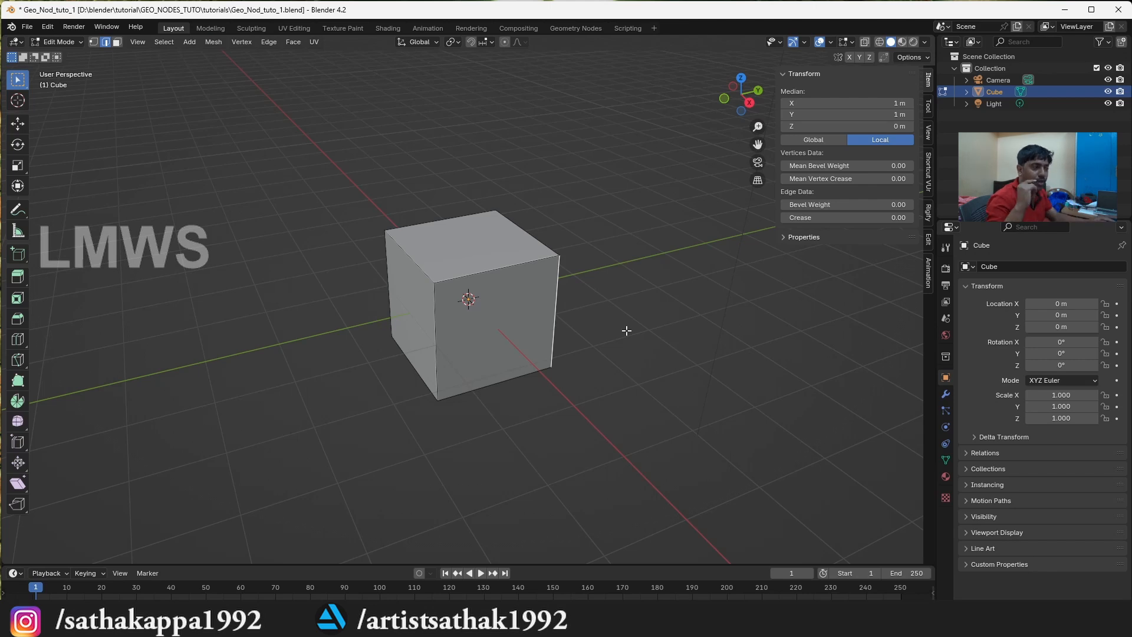
Return to Object Mode and move the cube along the Y axis to about -4.26 m
key("Tab")
left_click_drag(744, 87, 741, 88)
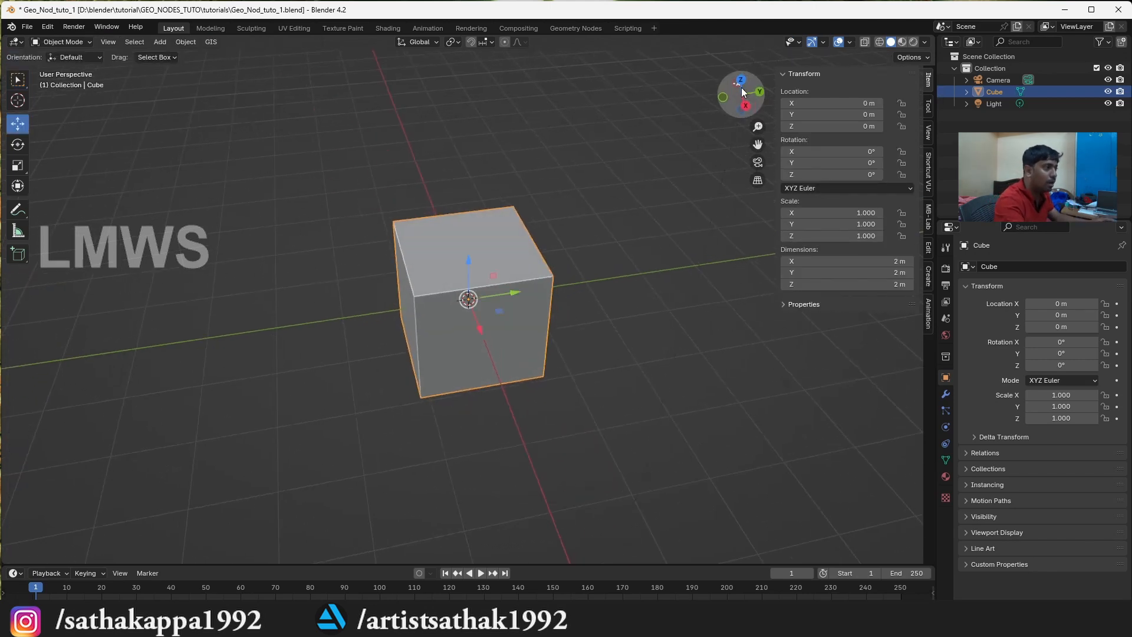
key("g")
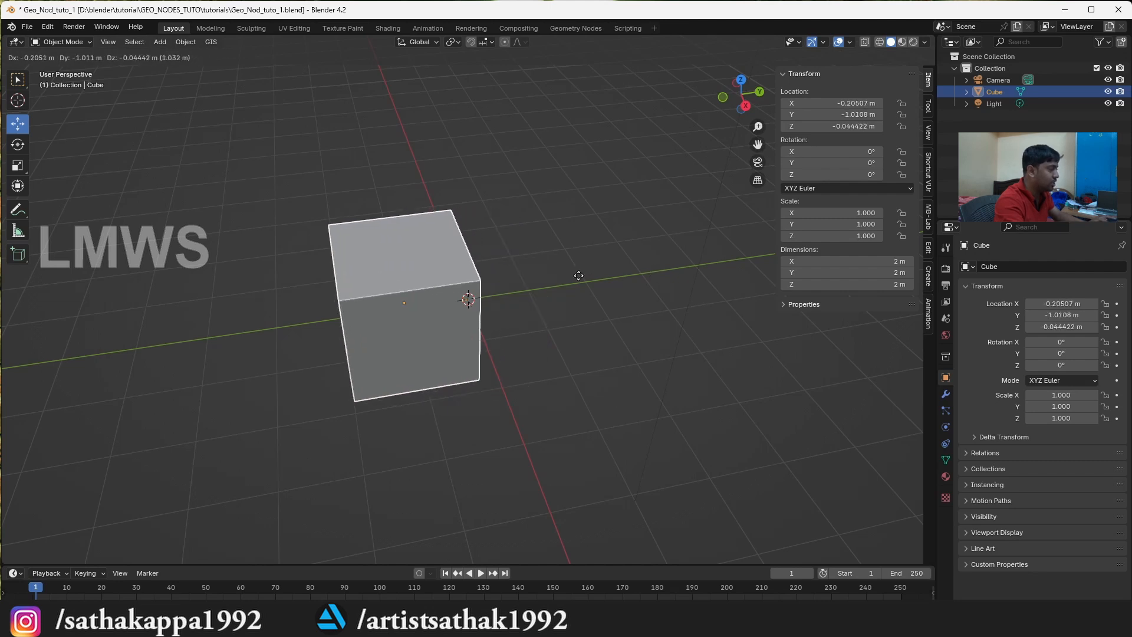
key("x")
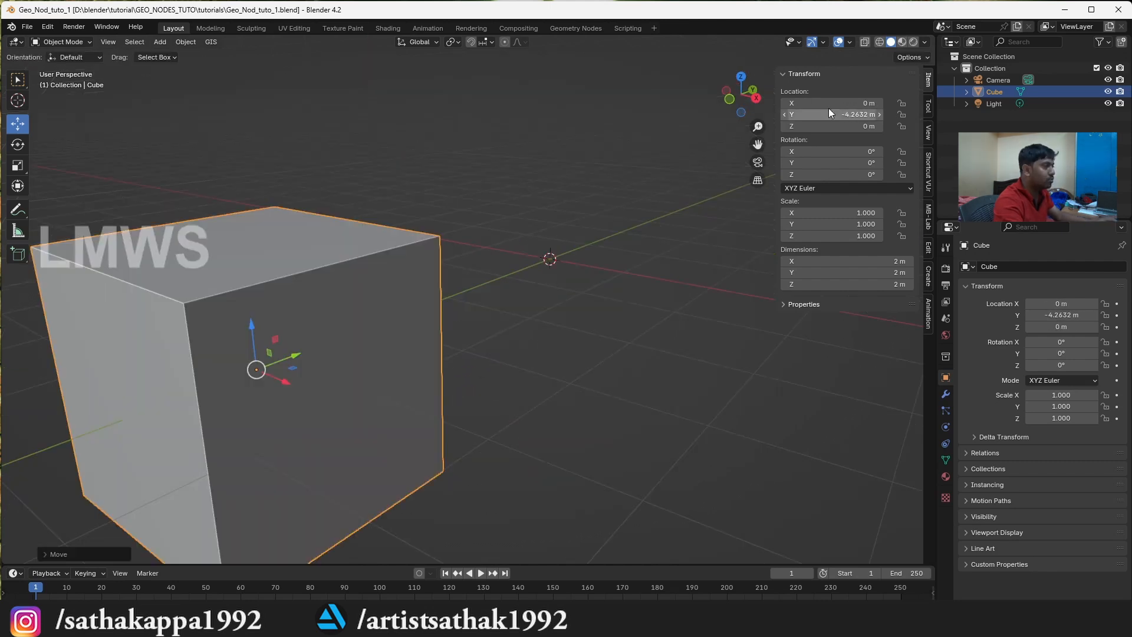
scroll(754, 91, "down", 1)
left_click_drag(753, 88, 747, 124)
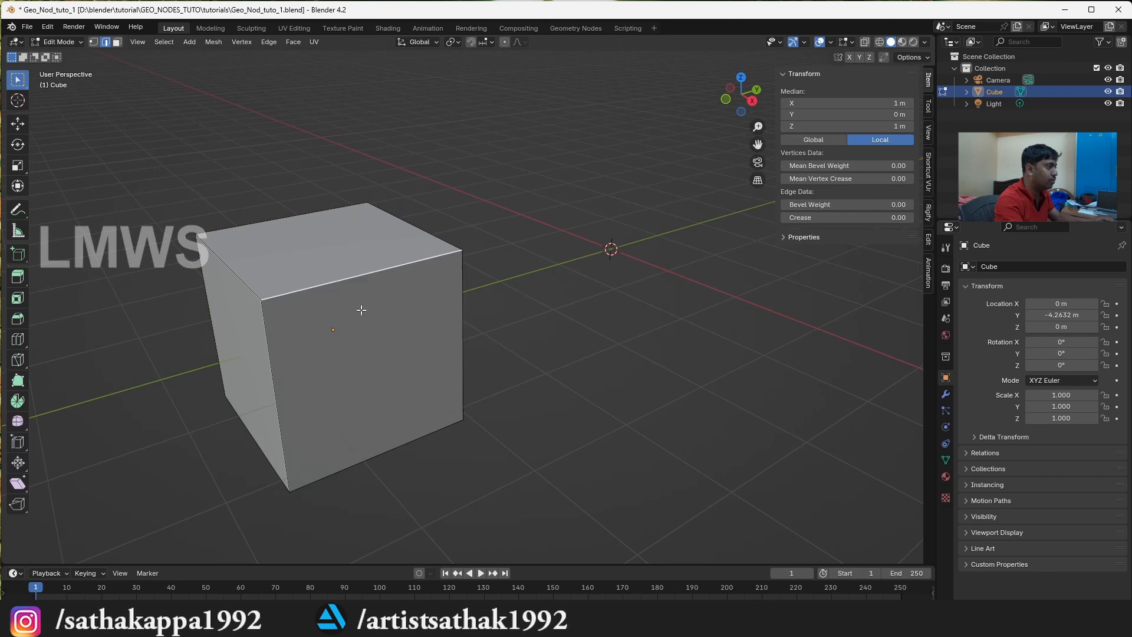
Add vertical loop cuts across the cube's front and top faces in Edit Mode, with the number of cuts set to 4
key("ctrl+r")
scroll(343, 306, "up", 3)
left_click(348, 283)
right_click(348, 284)
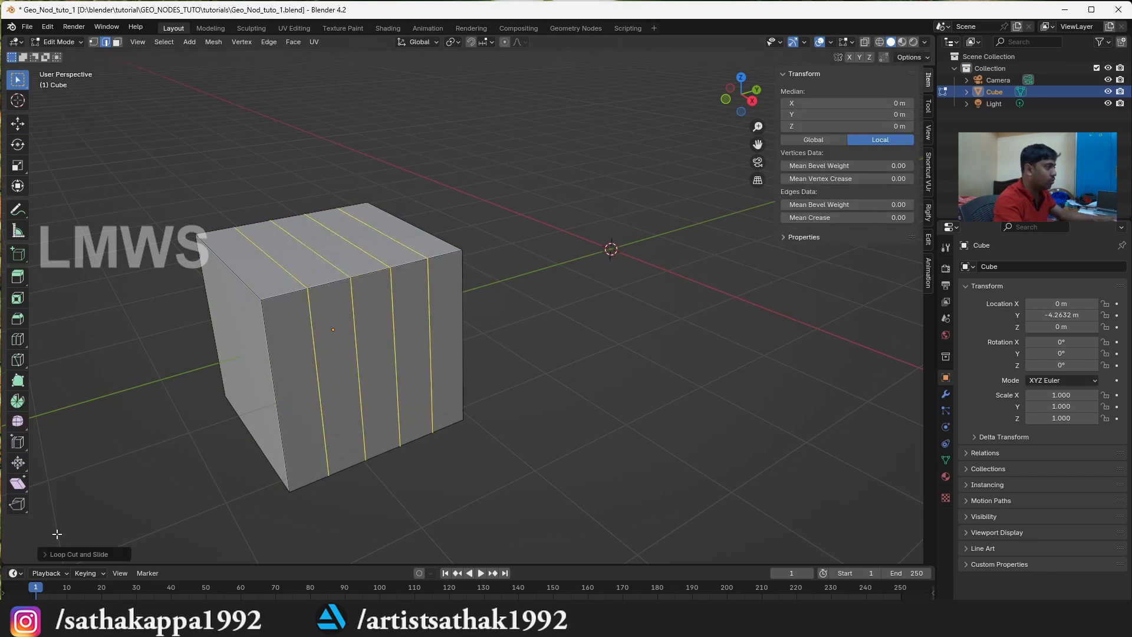
left_click(81, 546)
left_click(193, 447)
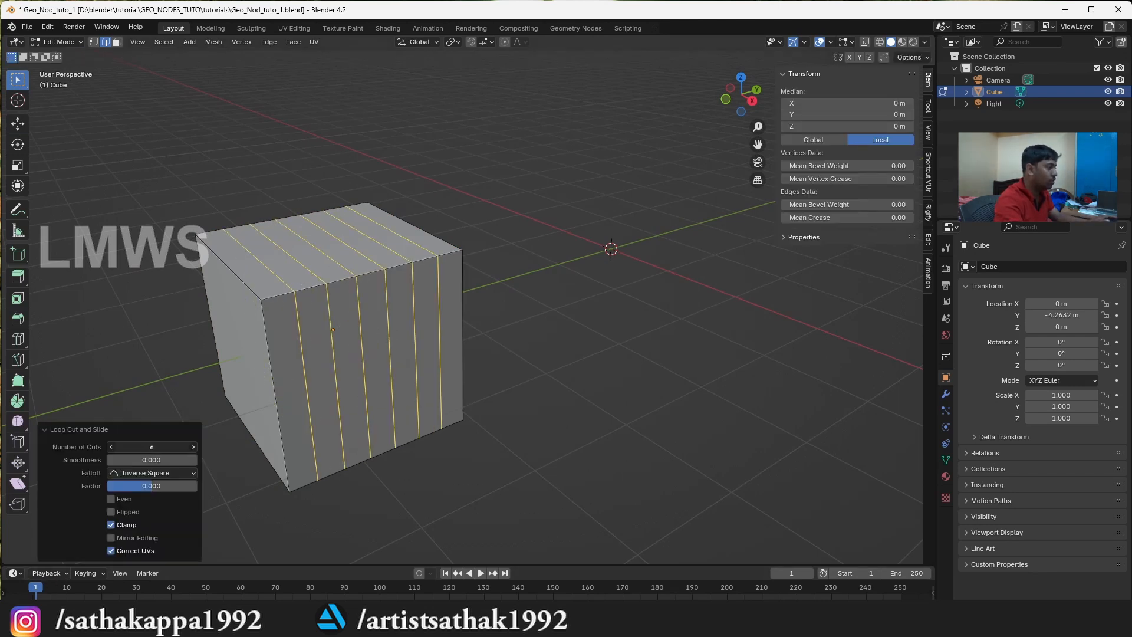
type("4")
key("Return")
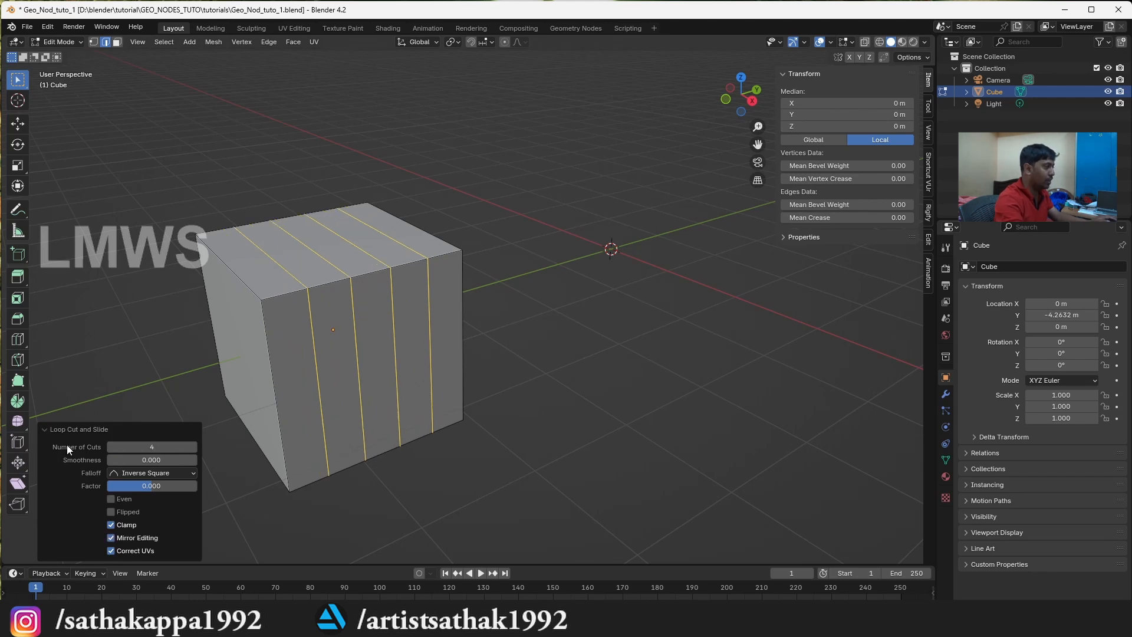
left_click(136, 378)
Add four centred loop cuts perpendicular to the existing ones, running over the cube's top and side faces
key("ctrl+r")
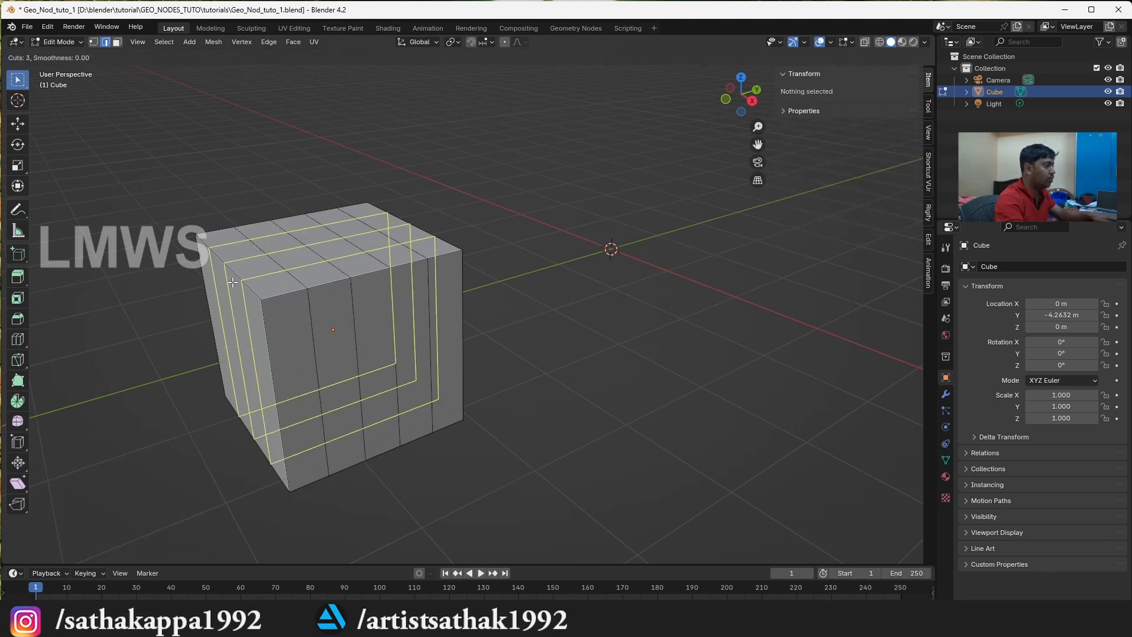
left_click(233, 282)
right_click(233, 283)
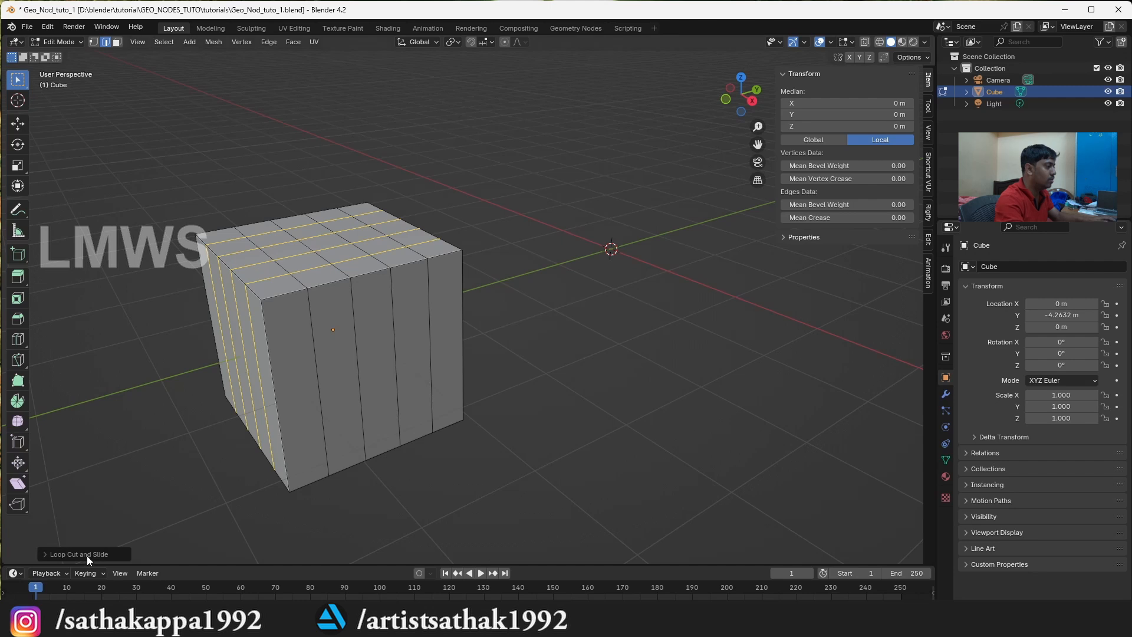
left_click(87, 556)
left_click(66, 430)
left_click(207, 423)
Add four centred horizontal loop cuts around the cube's sides
key("ctrl+r")
scroll(275, 386, "up", 3)
left_click(275, 386)
right_click(274, 386)
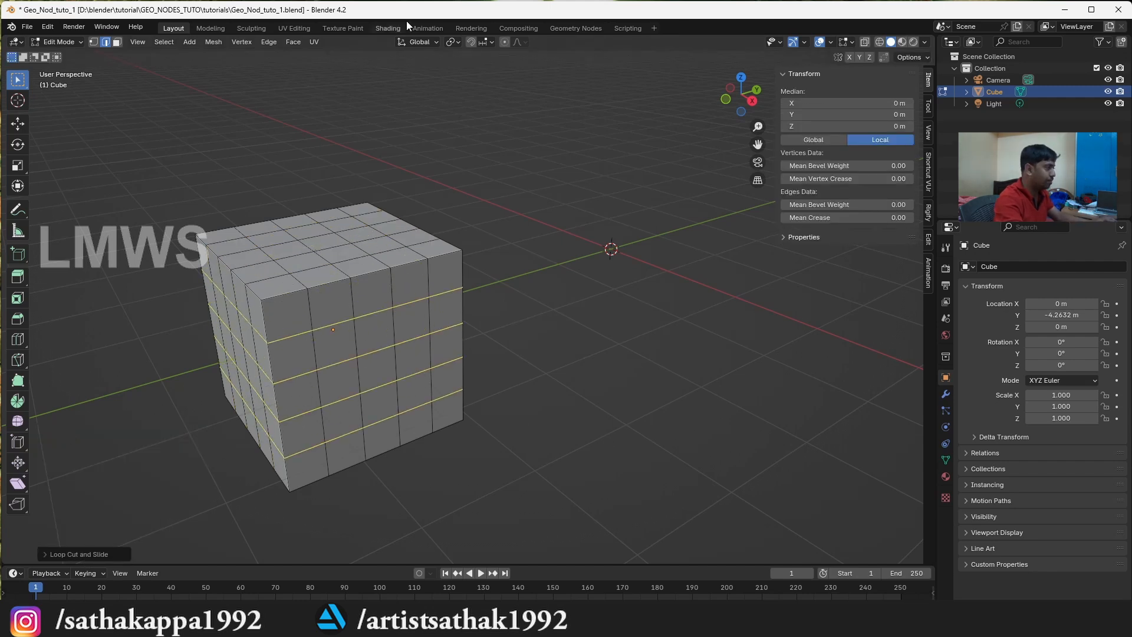
Set the transform pivot point to individual origins and select all of the cube's faces in face selection mode
left_click(457, 45)
left_click(476, 99)
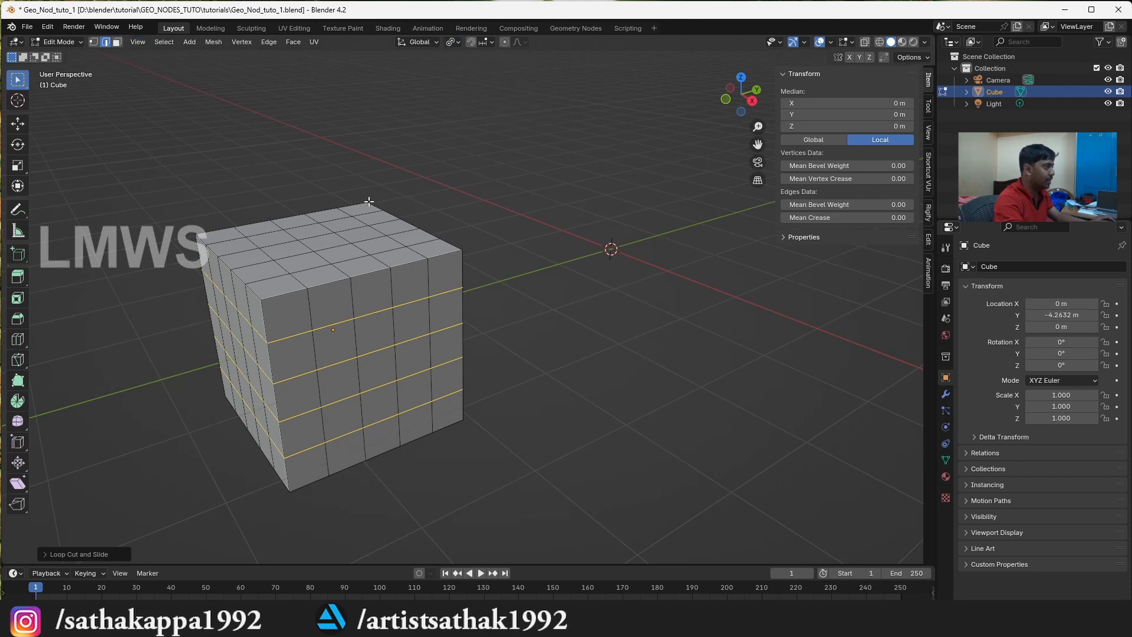
left_click(117, 42)
key("a")
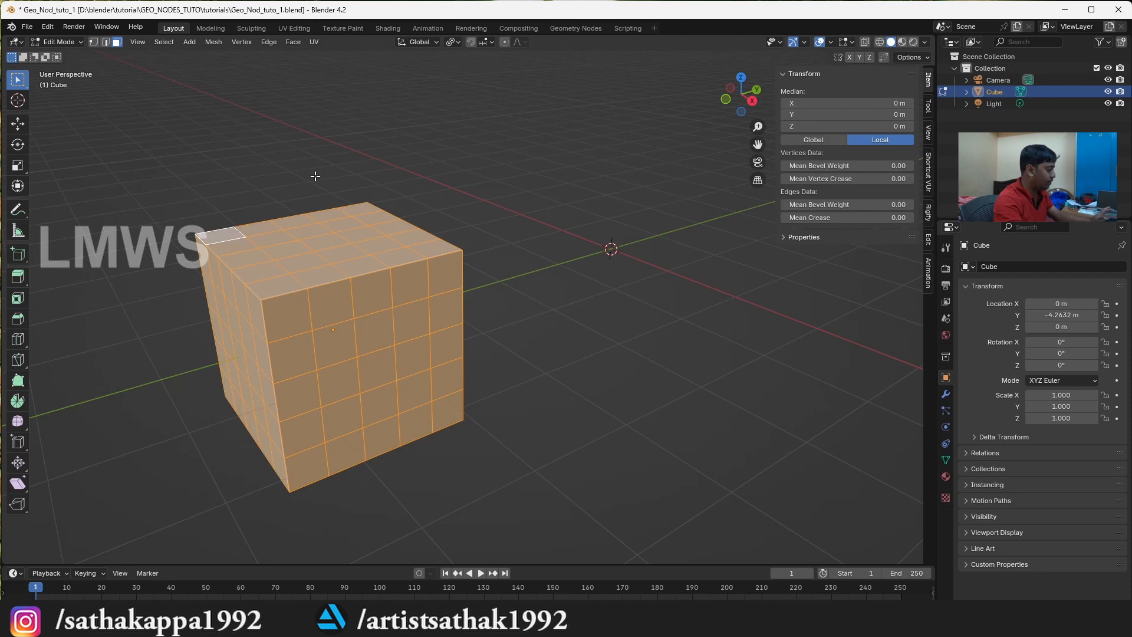
Extrude all selected faces as individual faces, leaving them in place without any offset
key("alt+e")
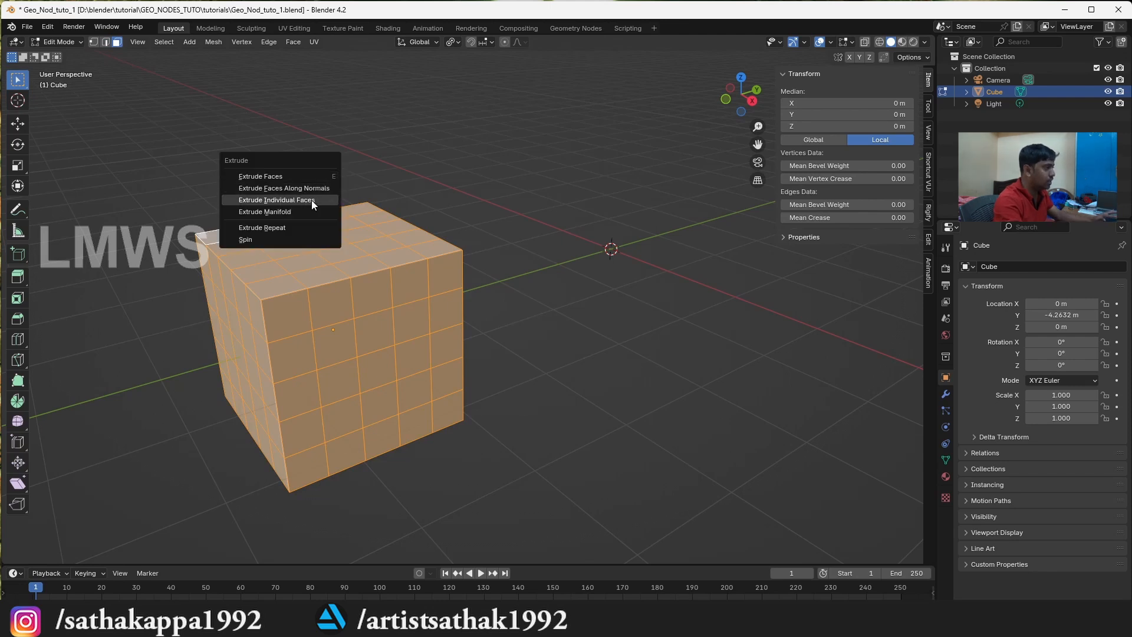
left_click(316, 200)
right_click(591, 291)
key("s")
right_click(581, 291)
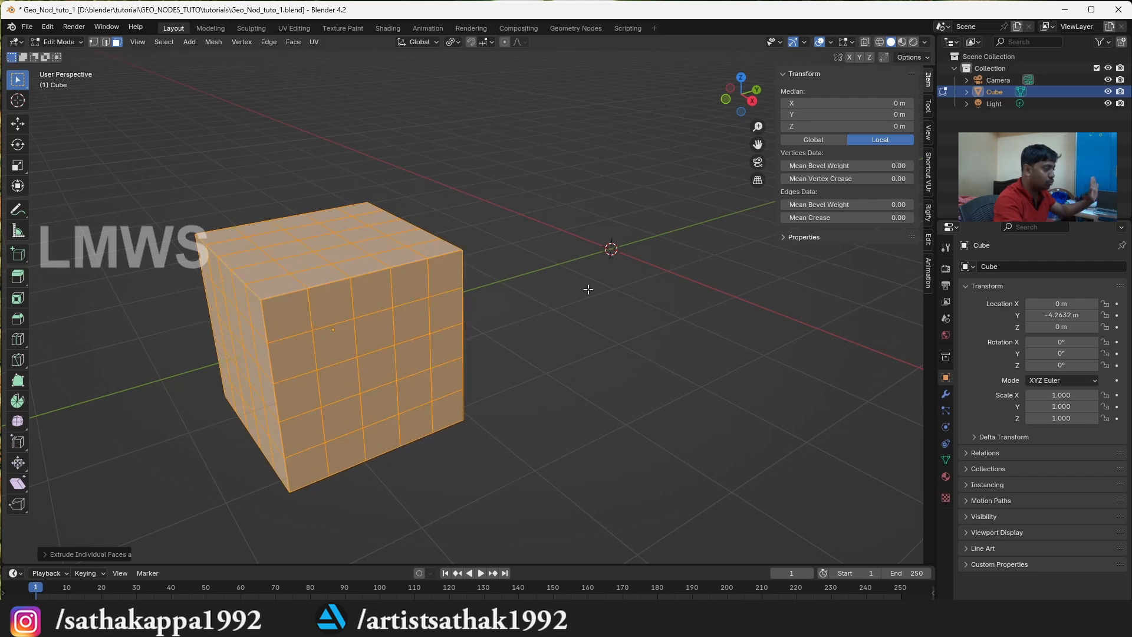
Scale the extruded faces inward around their own centres and delete them to open square holes
key("s")
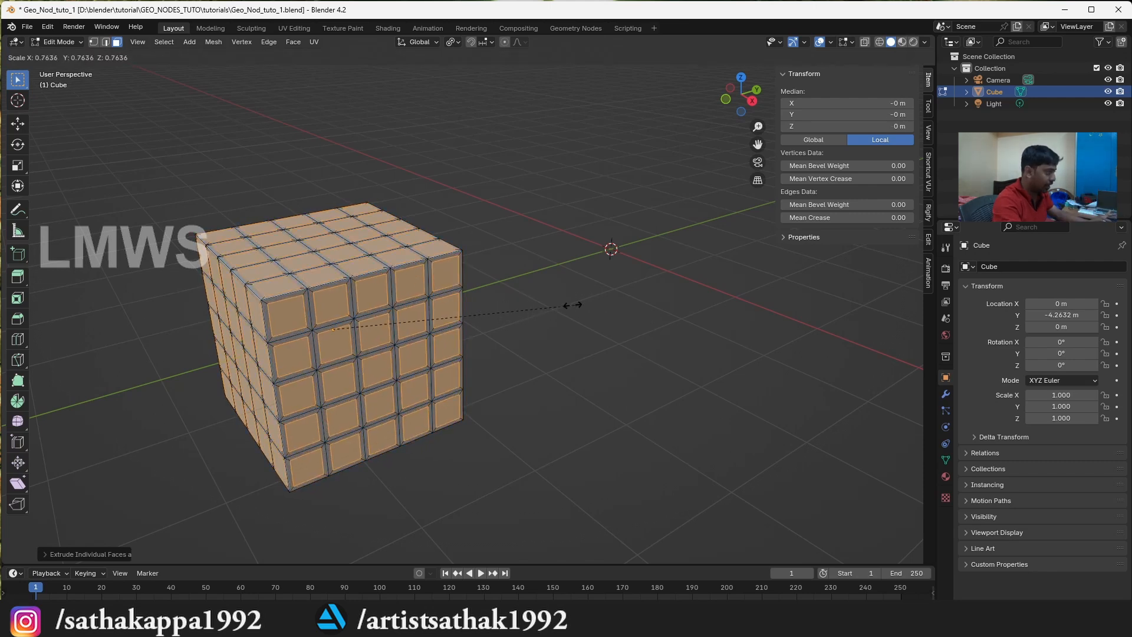
left_click(548, 299)
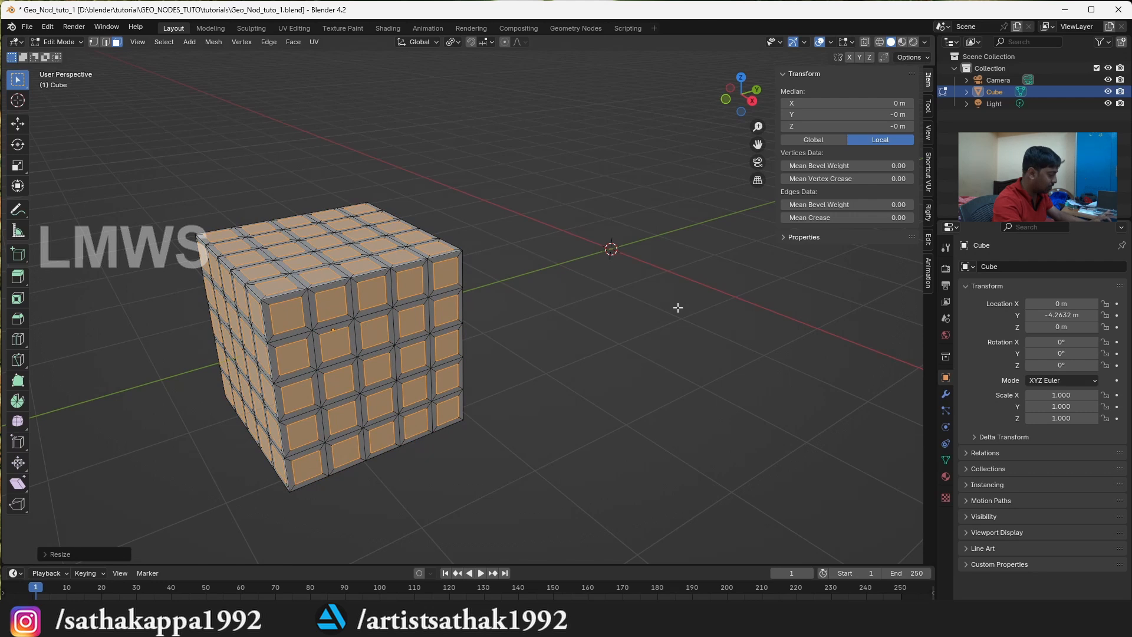
key("x")
left_click(624, 332)
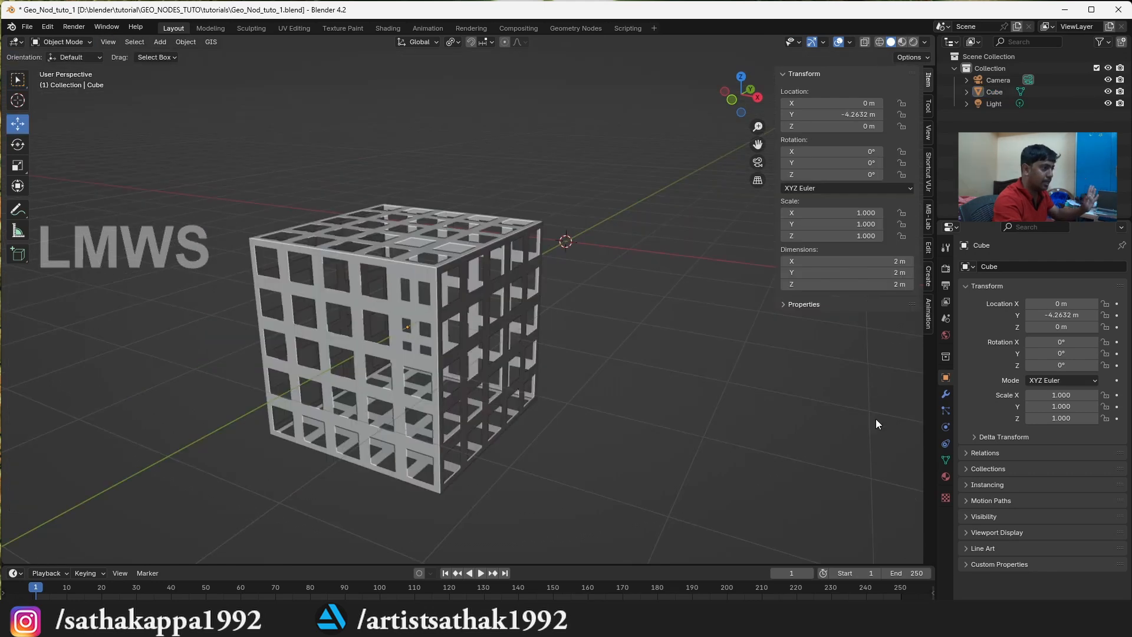
Add a Subdivision Surface modifier to the perforated cube
left_click(945, 394)
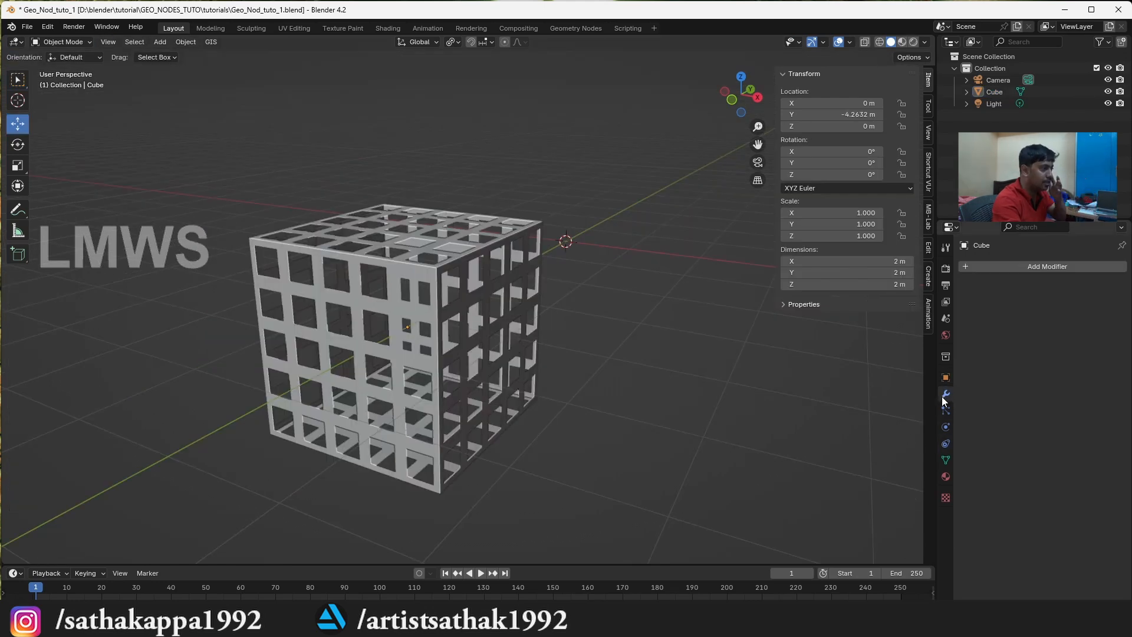
left_click(1050, 270)
mouse_move(1009, 310)
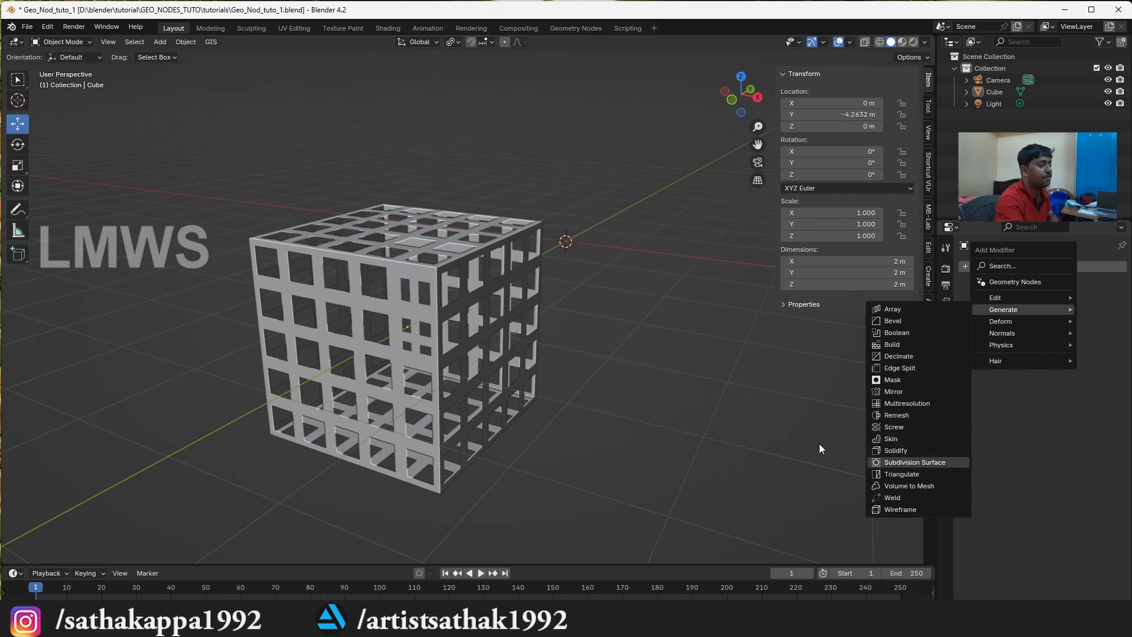
key("Return")
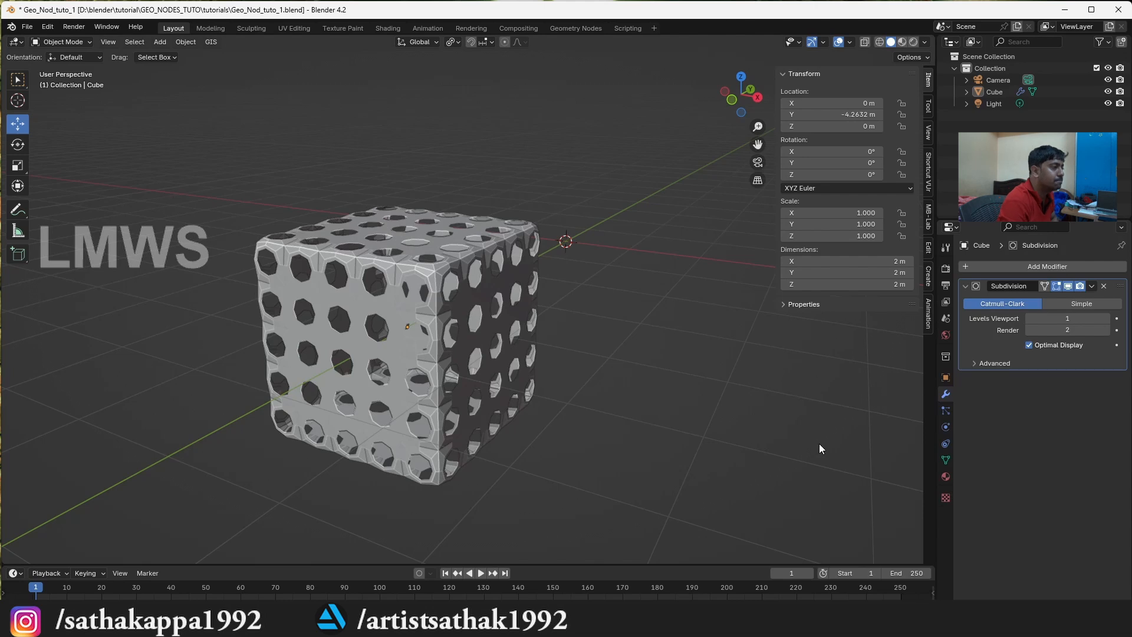
Apply smooth shading to the perforated cube and save the file
scroll(817, 431, "up", 4)
right_click(478, 210)
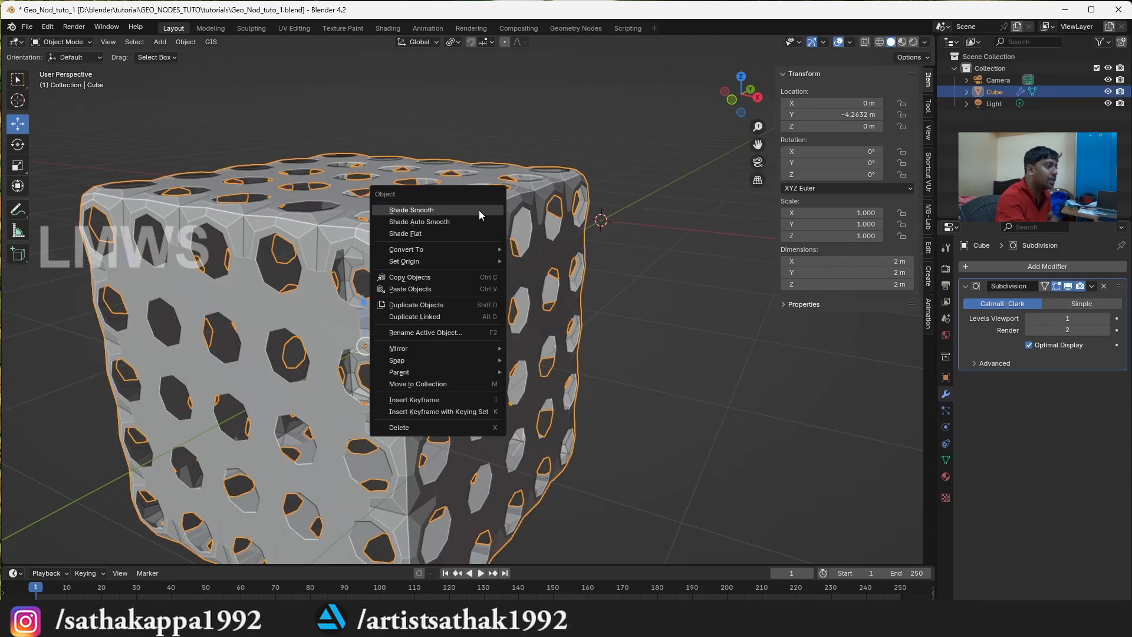
left_click(479, 210)
scroll(703, 227, "down", 2)
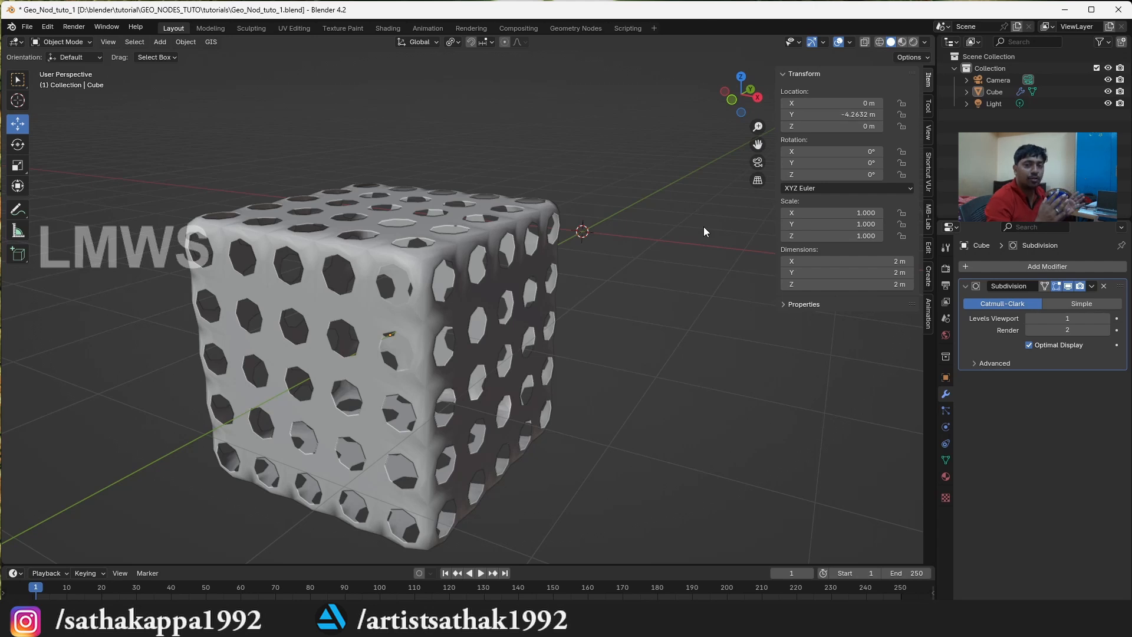
key("ctrl+s")
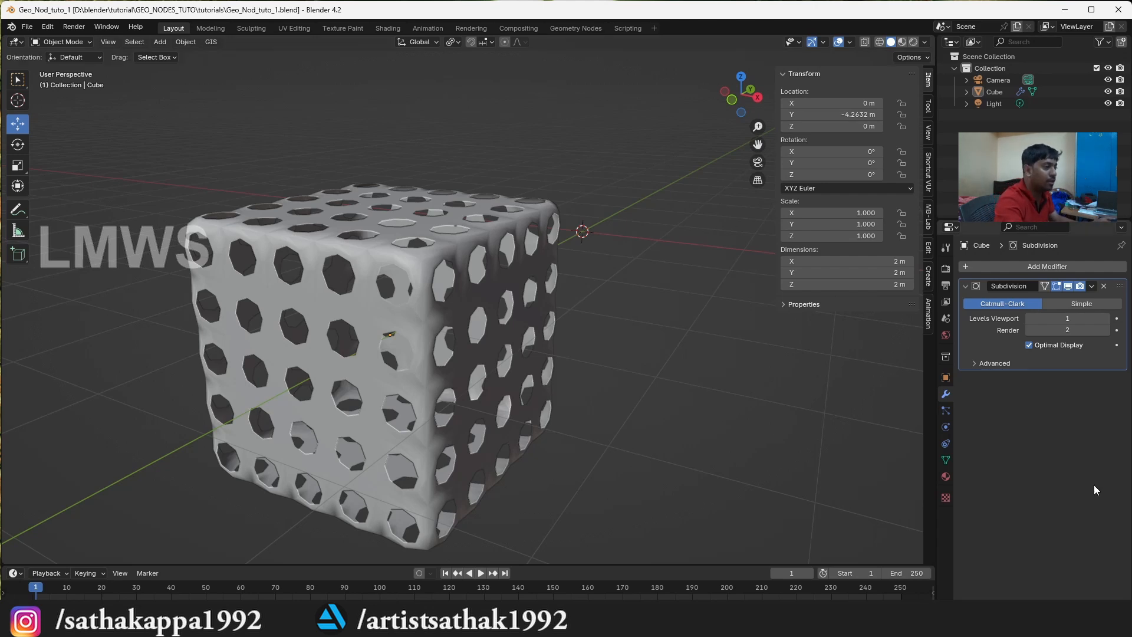
Rename the cube's material as Mat_1
left_click(945, 477)
double_click(1002, 316)
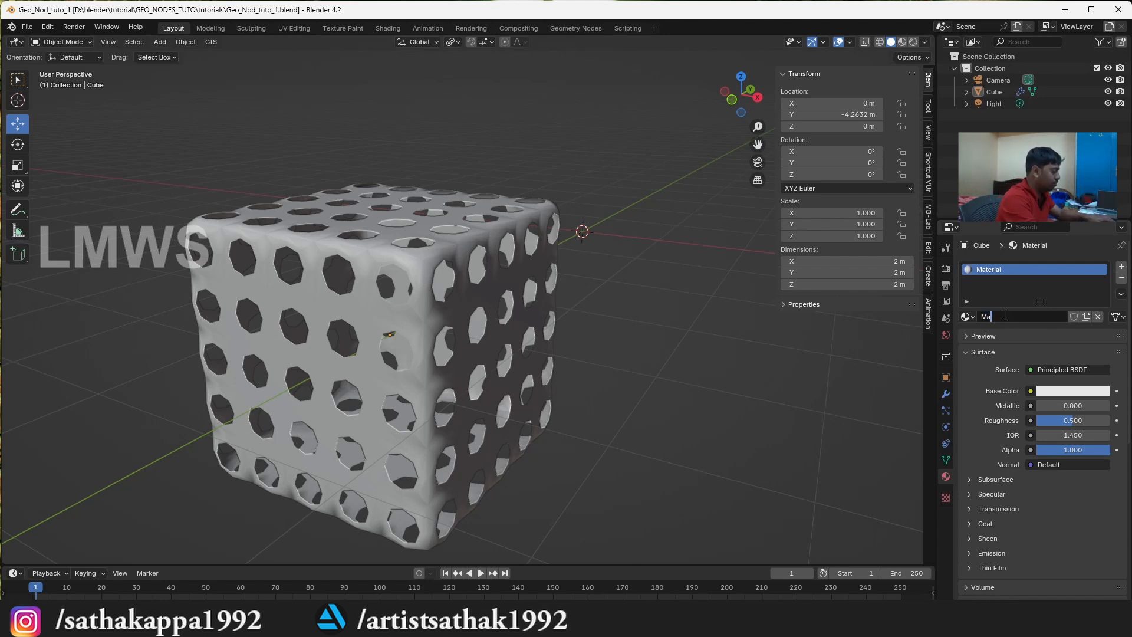
type("Mat_")
key("Return")
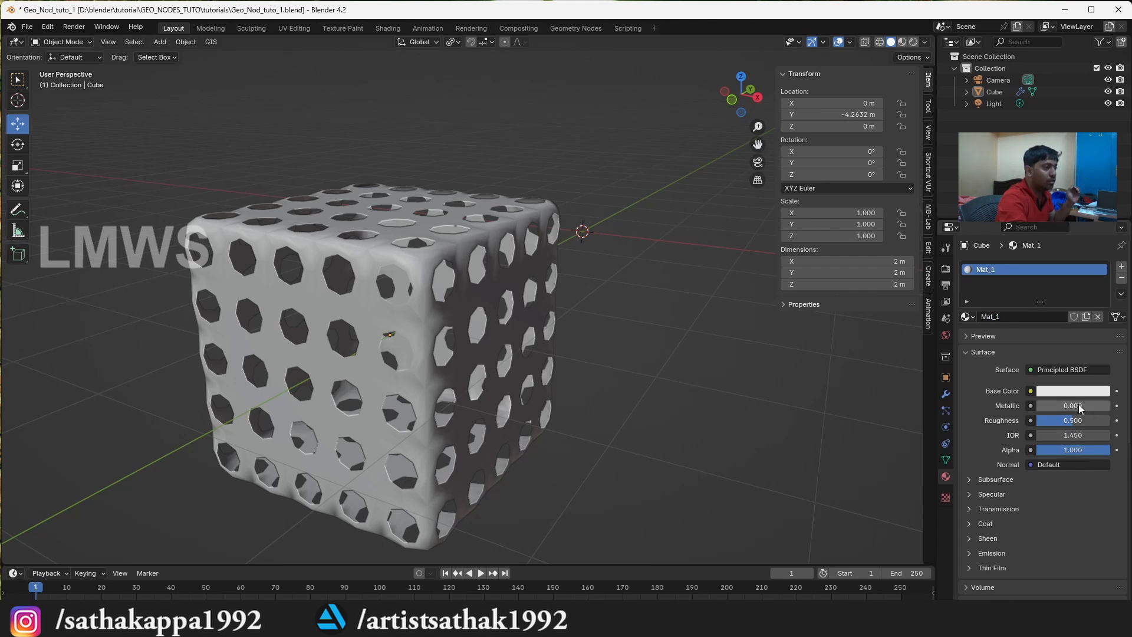
Set the material's base color to red and display the viewport in Material Preview shading
left_click(1088, 391)
left_click_drag(1016, 264, 1033, 309)
left_click(902, 43)
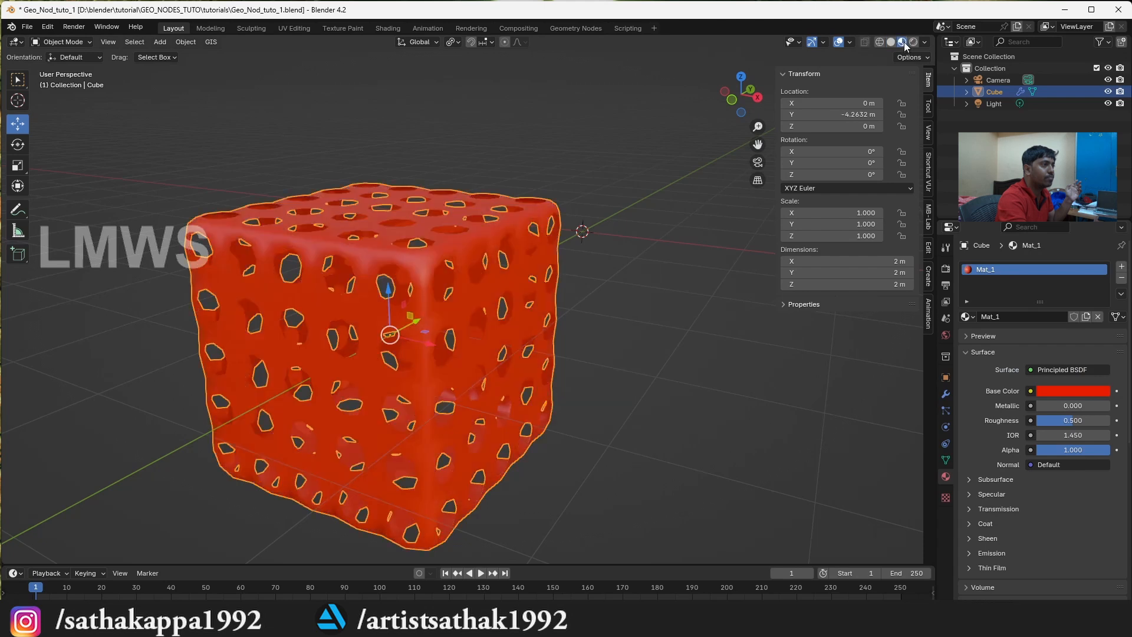
Enable Raytracing in the scene's EEVEE render settings
left_click(717, 171)
scroll(717, 171, "down", 3)
left_click(945, 269)
left_click(974, 446)
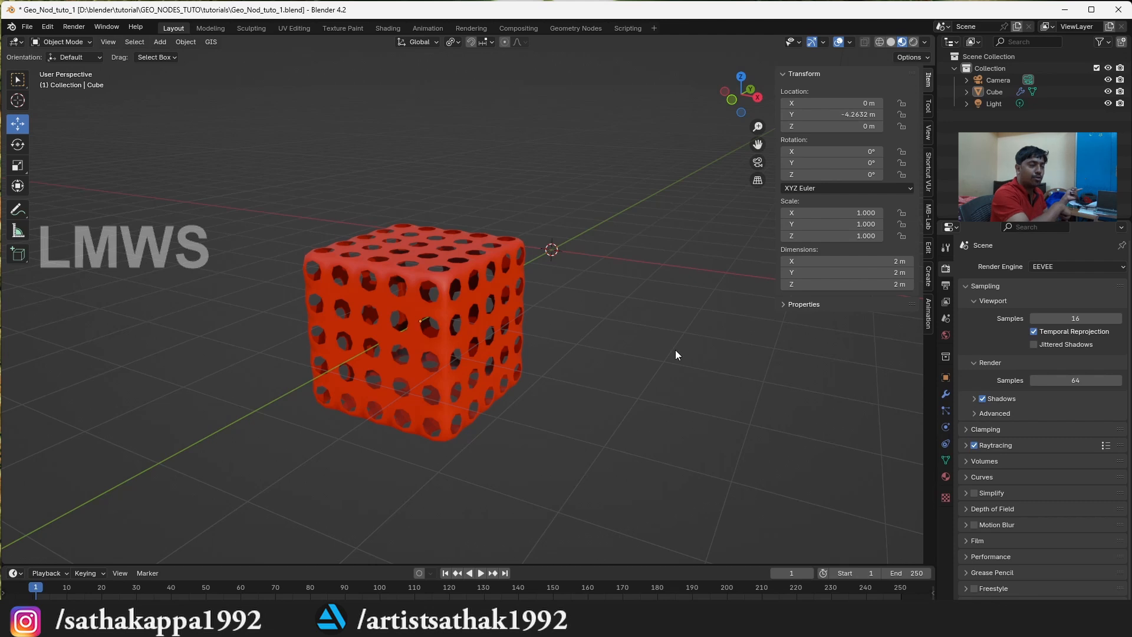
scroll(629, 246, "up", 4)
scroll(630, 248, "up", 1)
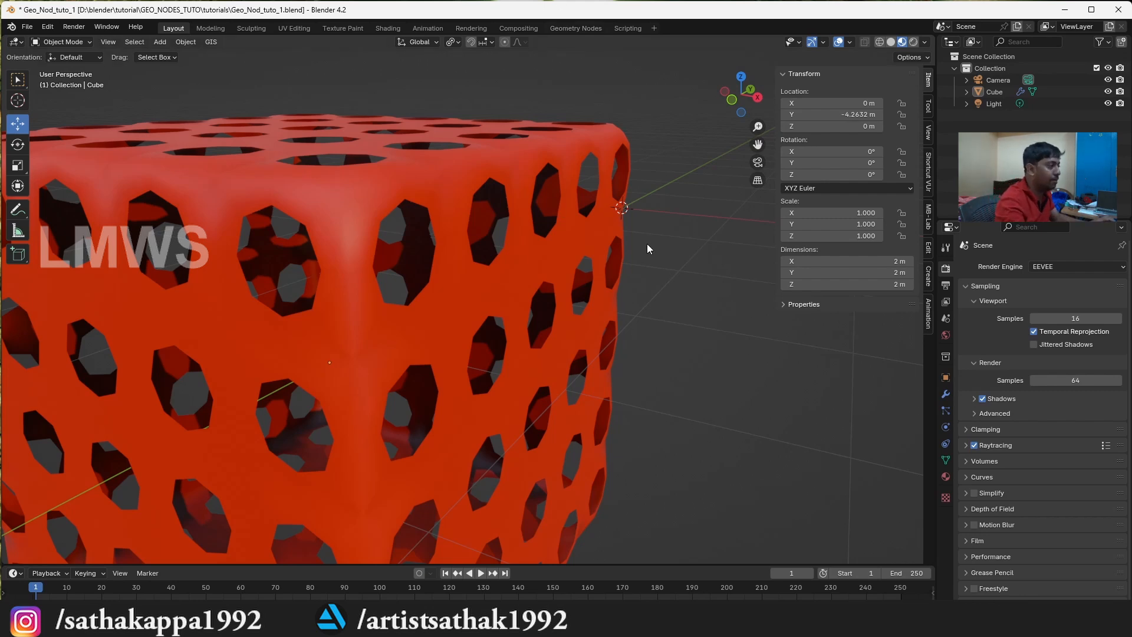
Move the perforated red cube farther from the origin along the Y axis, to about -6.77 m
scroll(646, 243, "down", 10)
left_click_drag(740, 93, 388, 321)
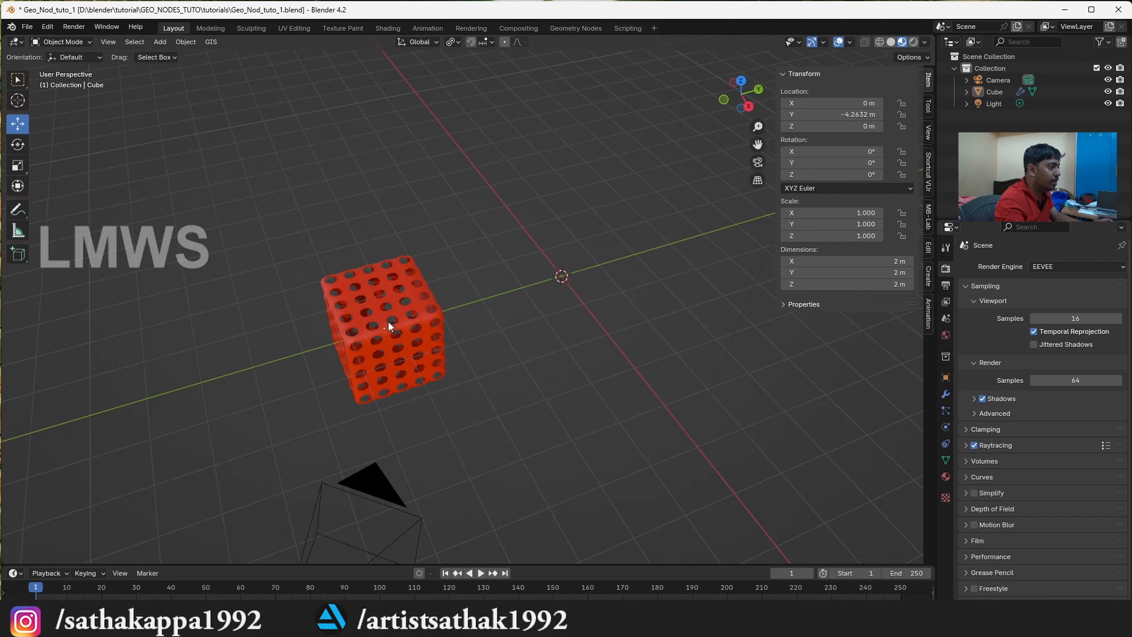
left_click(388, 320)
key("g")
key("x")
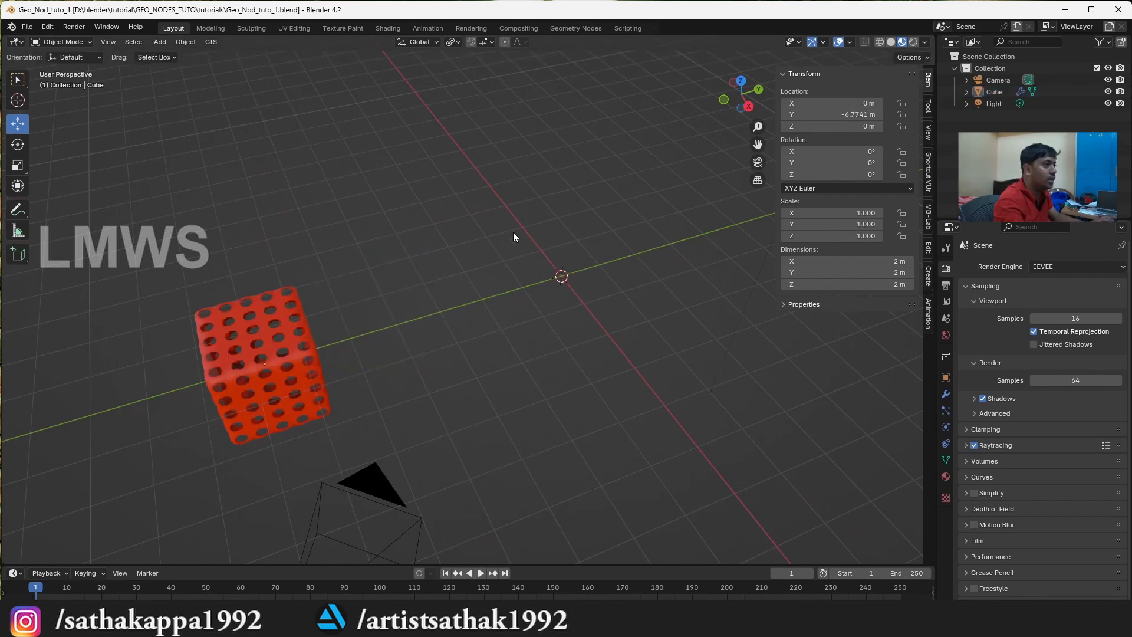
Add a new mesh cube at the world origin beside the perforated cube
key("shift+a")
mouse_move(556, 289)
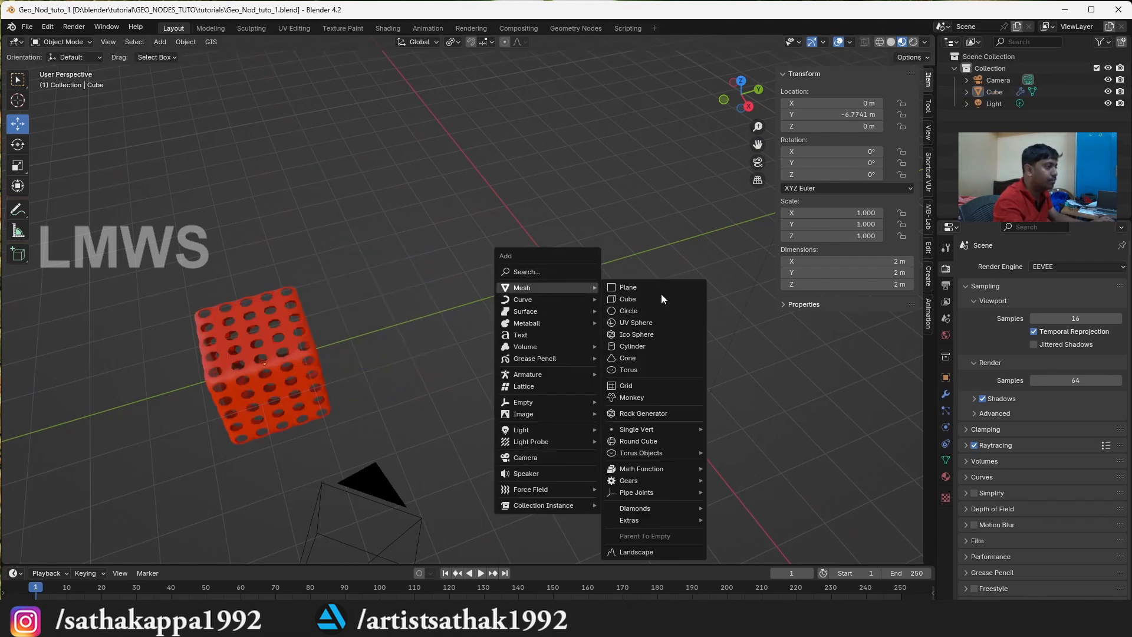
left_click(646, 299)
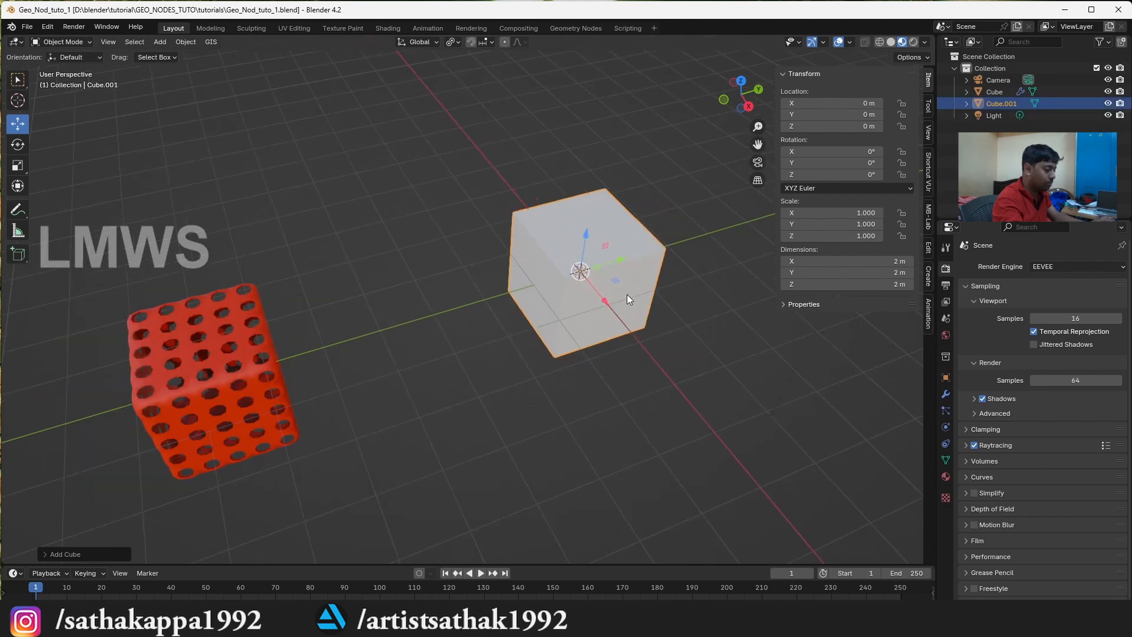
key("KP_1")
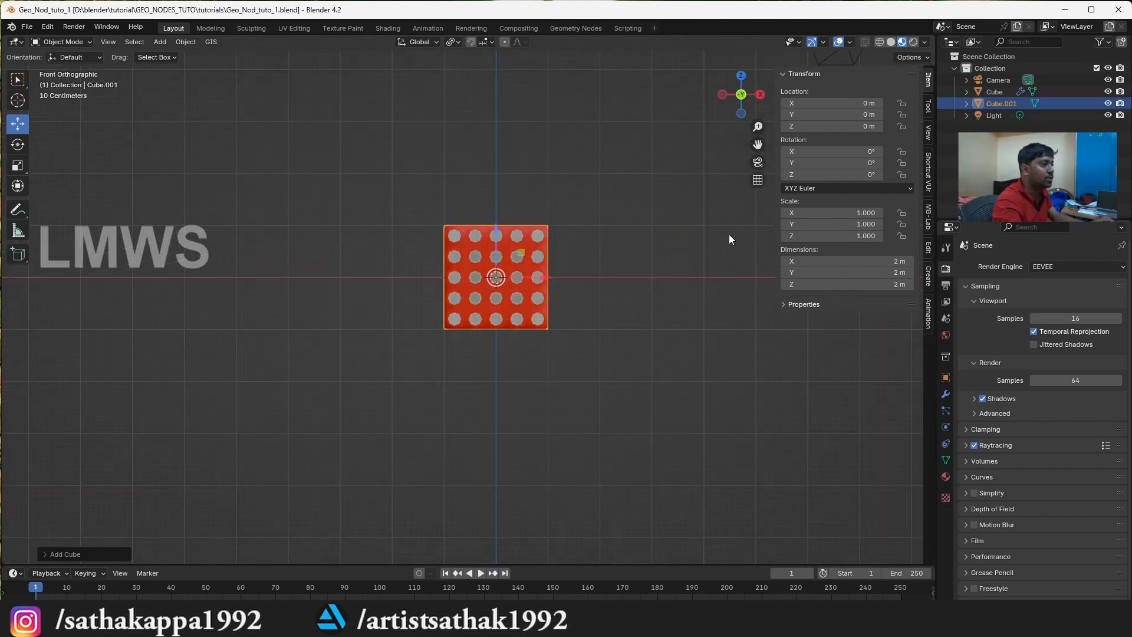
left_click_drag(743, 89, 728, 103)
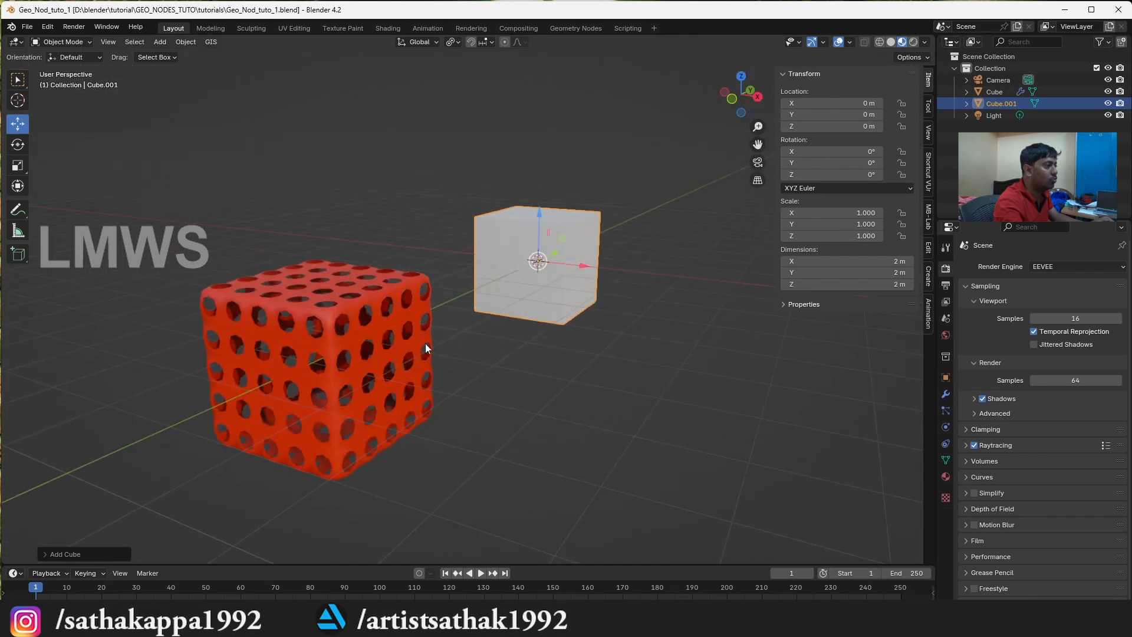
Rename the perforated cube object as Normal_modelling
left_click(994, 91)
double_click(994, 91)
type("N")
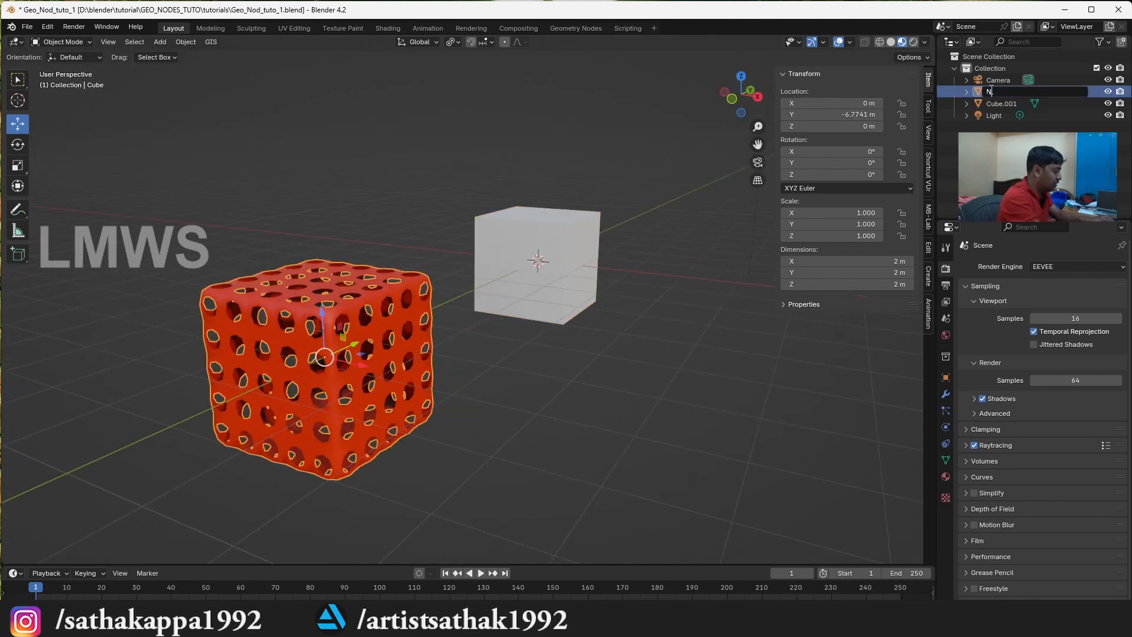
type("ormal_modelling")
key("Return")
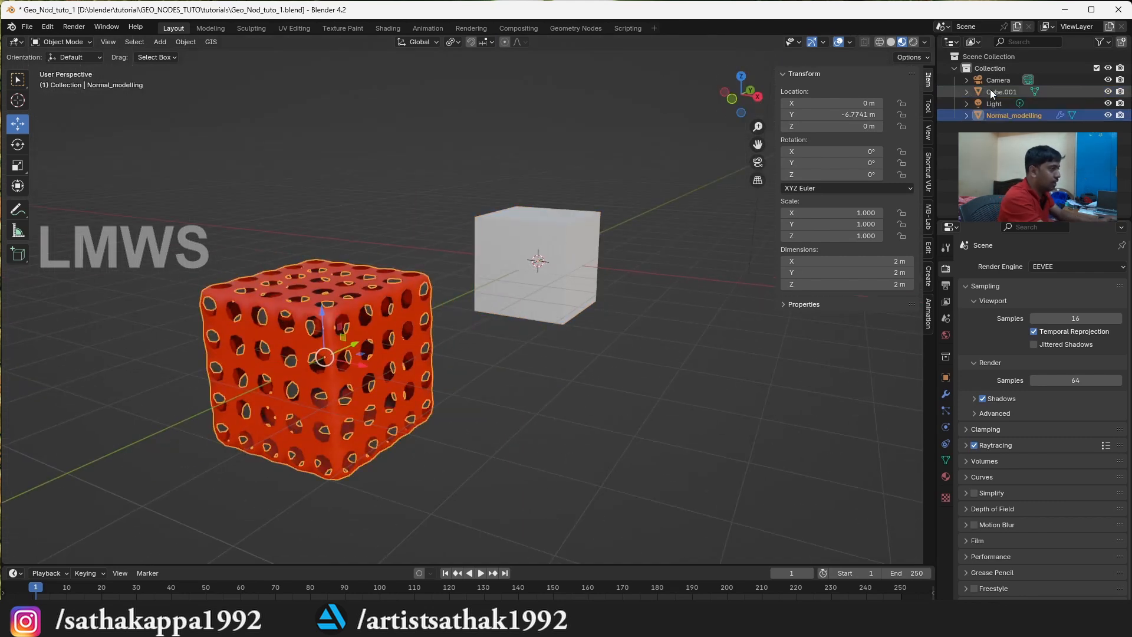
Rename the new cube object as Geo_Nod_modlleing and save the file
left_click(1008, 93)
double_click(1008, 92)
type("Geo_Nod_")
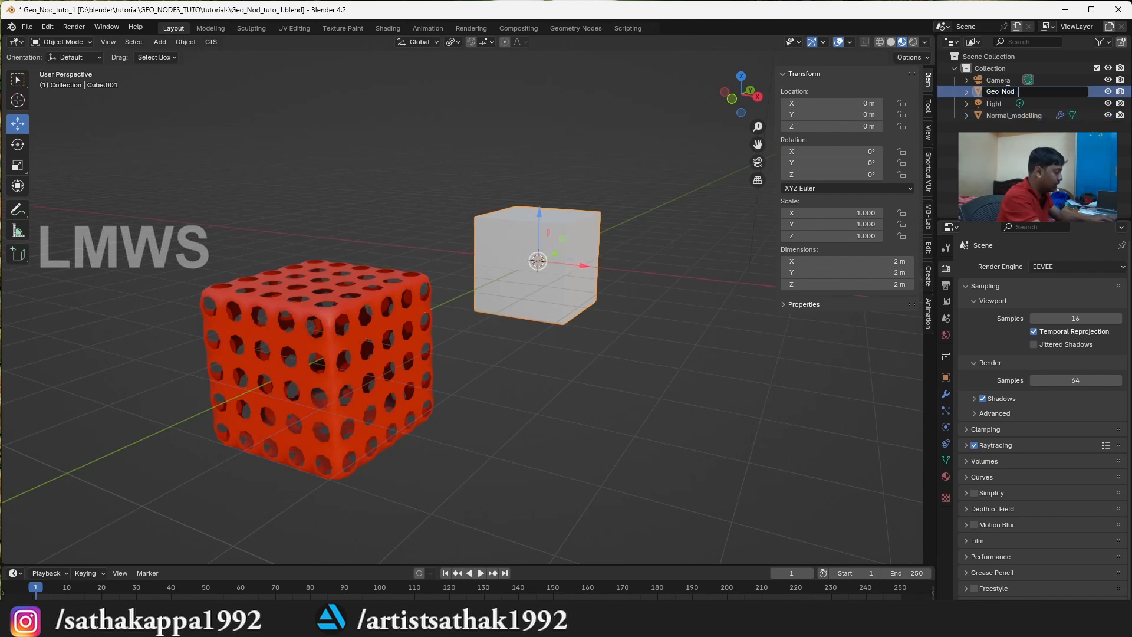
key("ctrl+s")
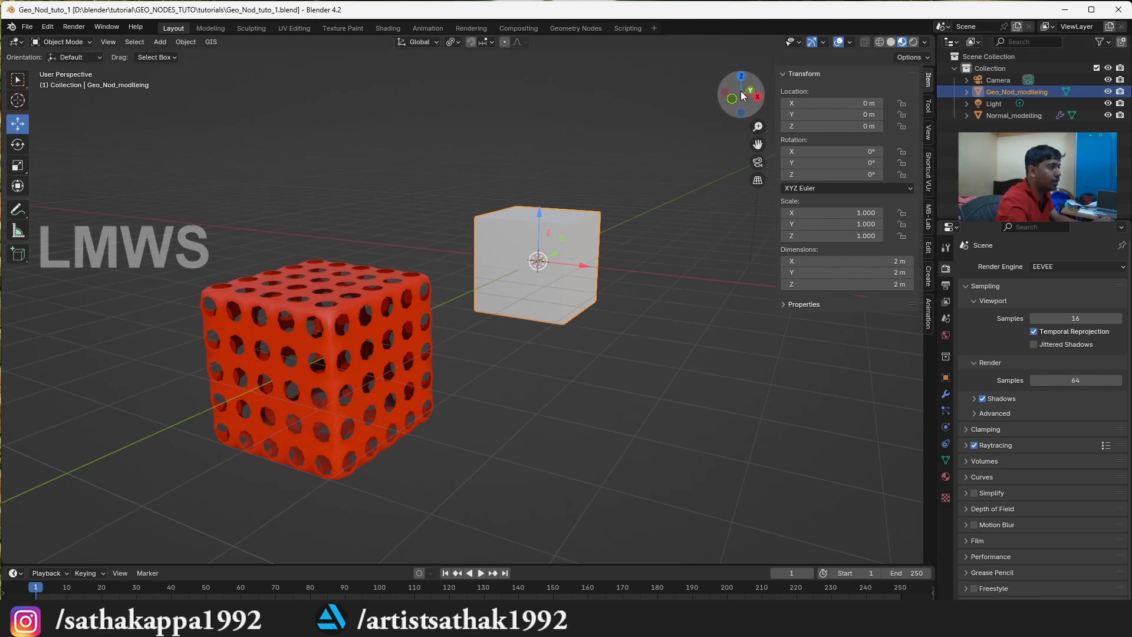
Switch to the Geometry Nodes workspace and enable Cavity in its viewport's solid shading
left_click_drag(744, 96, 682, 105)
left_click(576, 28)
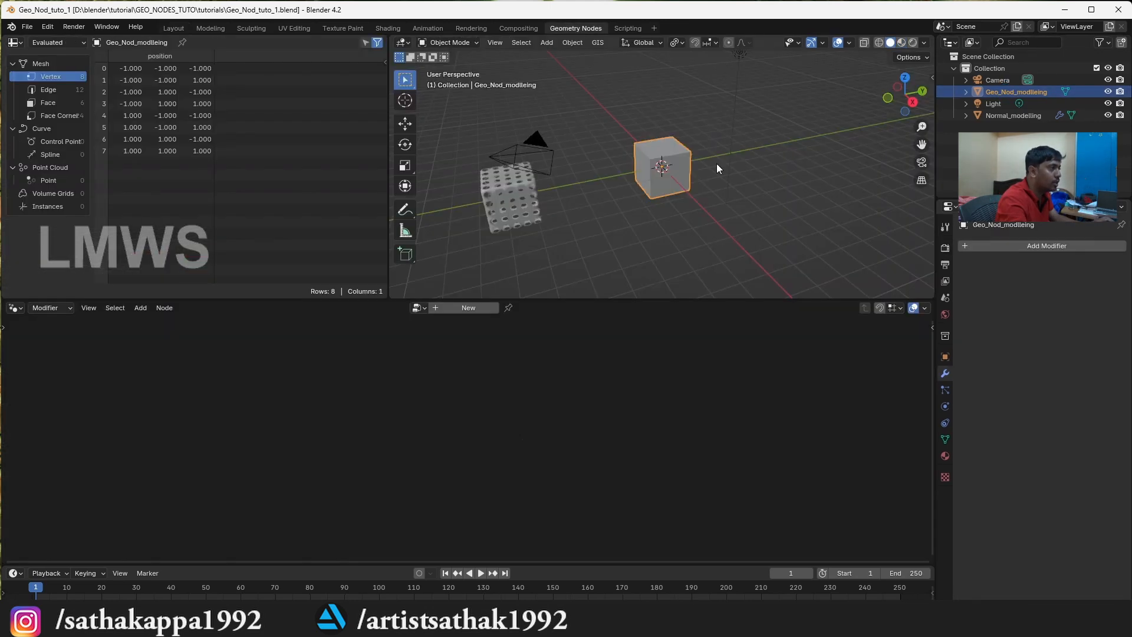
scroll(676, 187, "up", 5)
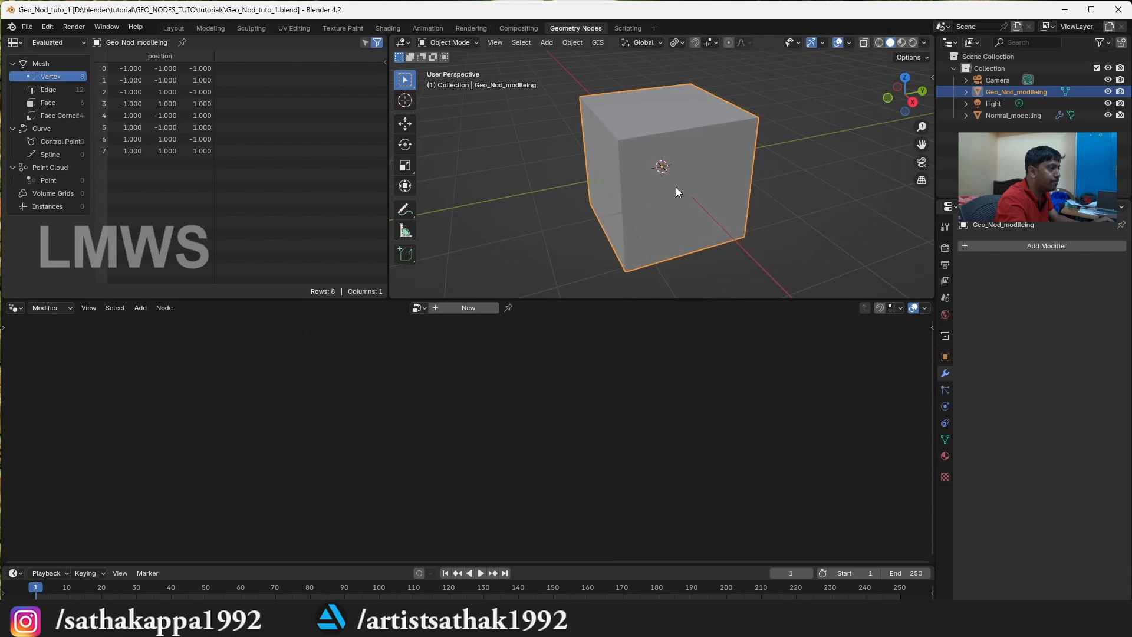
left_click(923, 43)
left_click(857, 340)
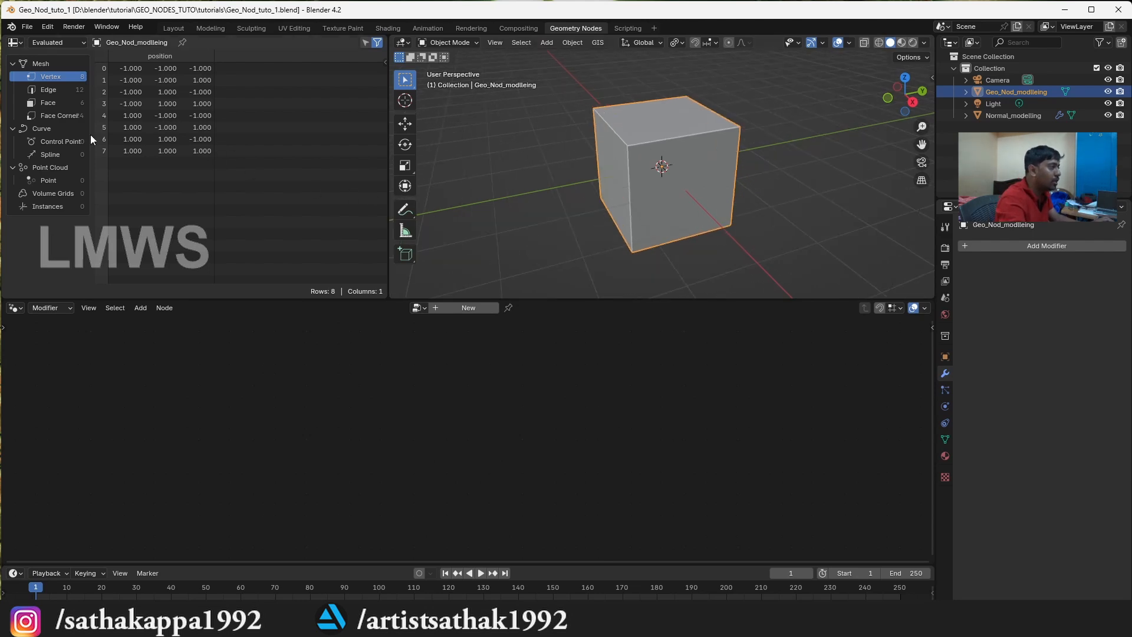
Examine the new cube's edge, face and vertex data in the spreadsheet
left_click(652, 151)
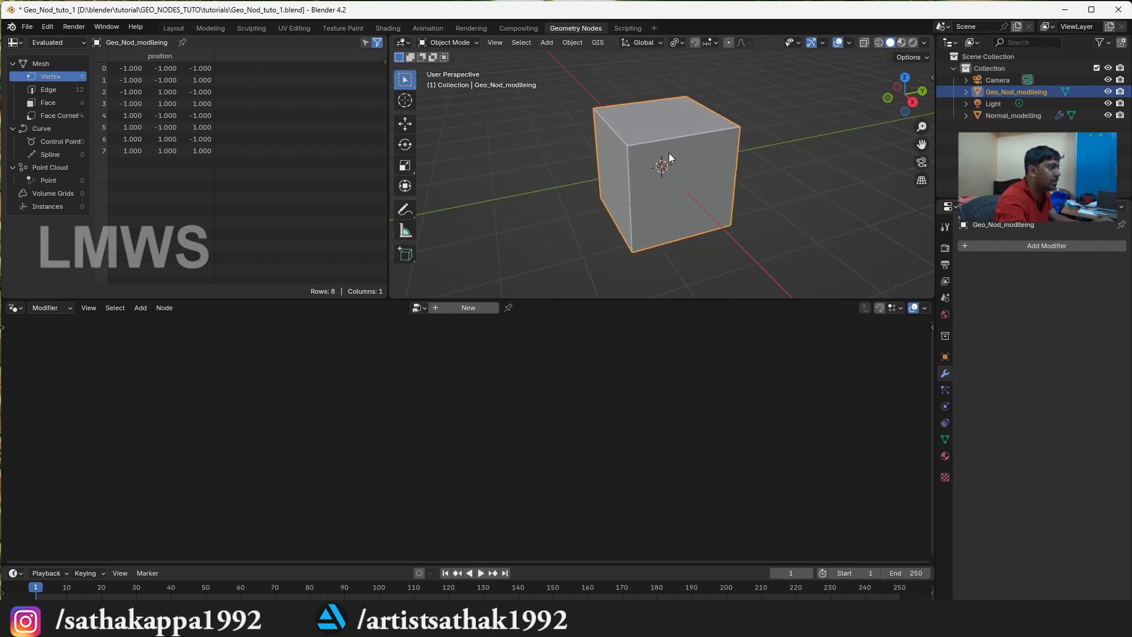
scroll(666, 165, "down", 1)
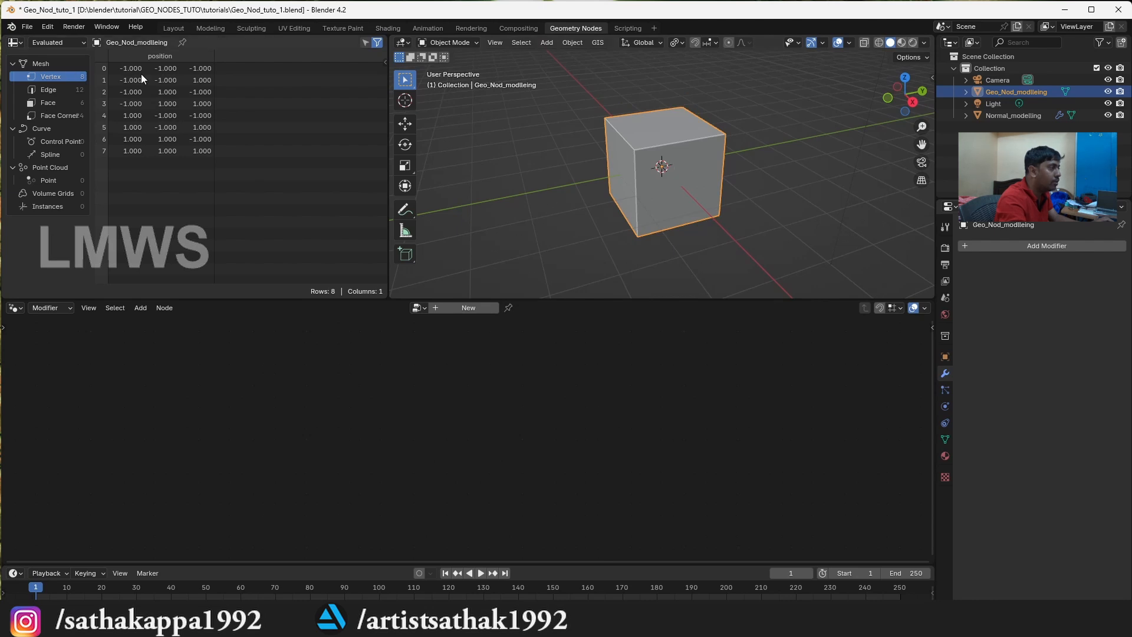
left_click(53, 91)
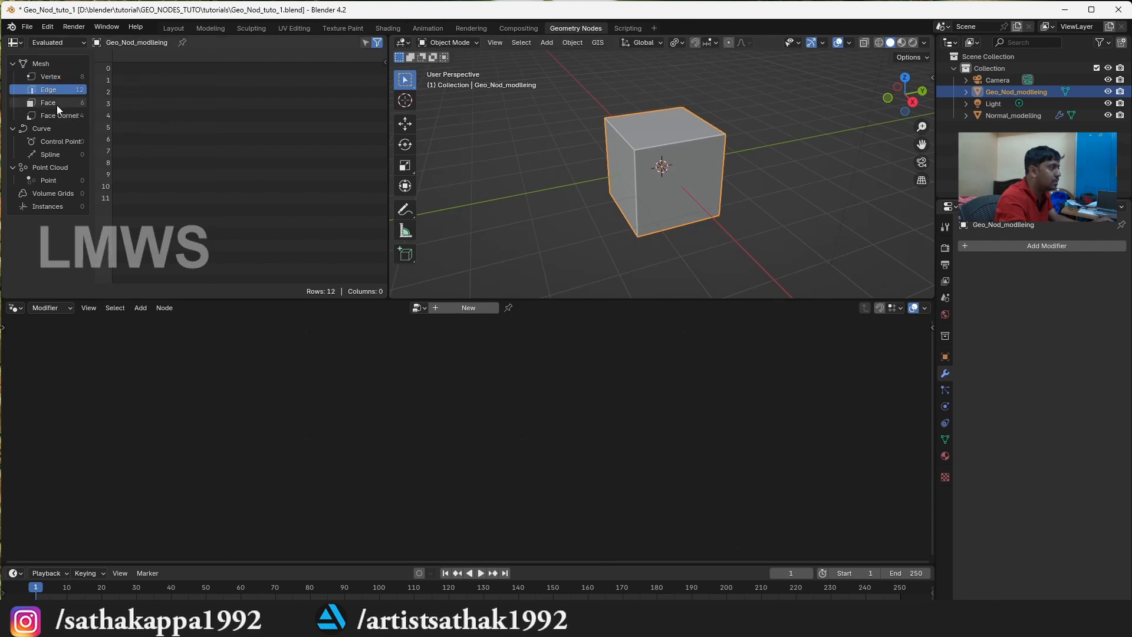
left_click(57, 103)
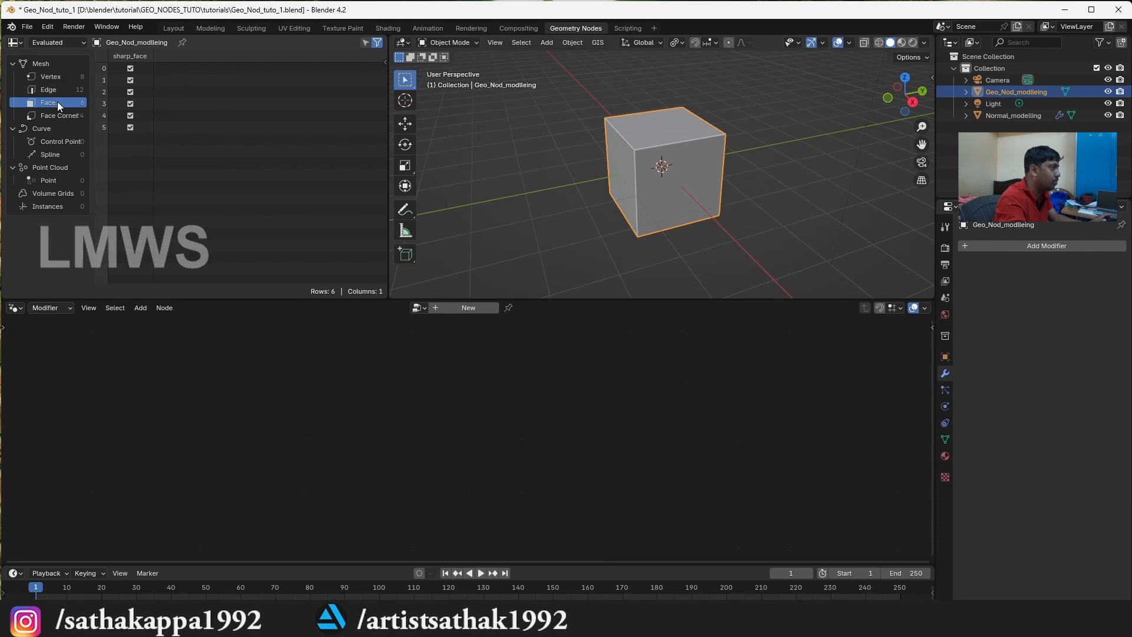
left_click(39, 89)
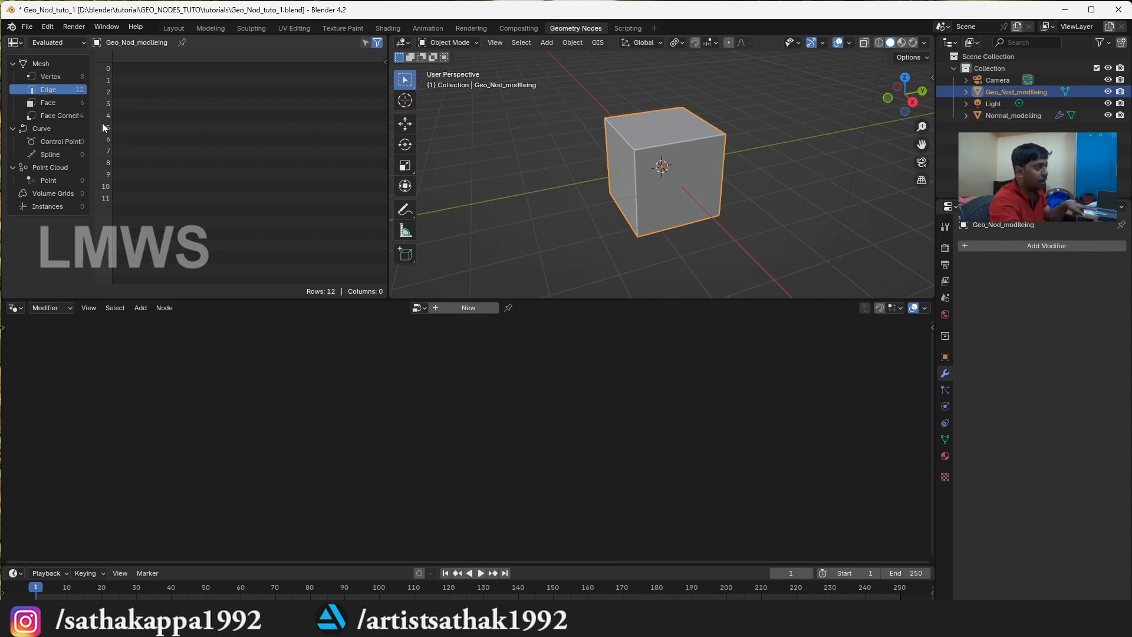
left_click(50, 77)
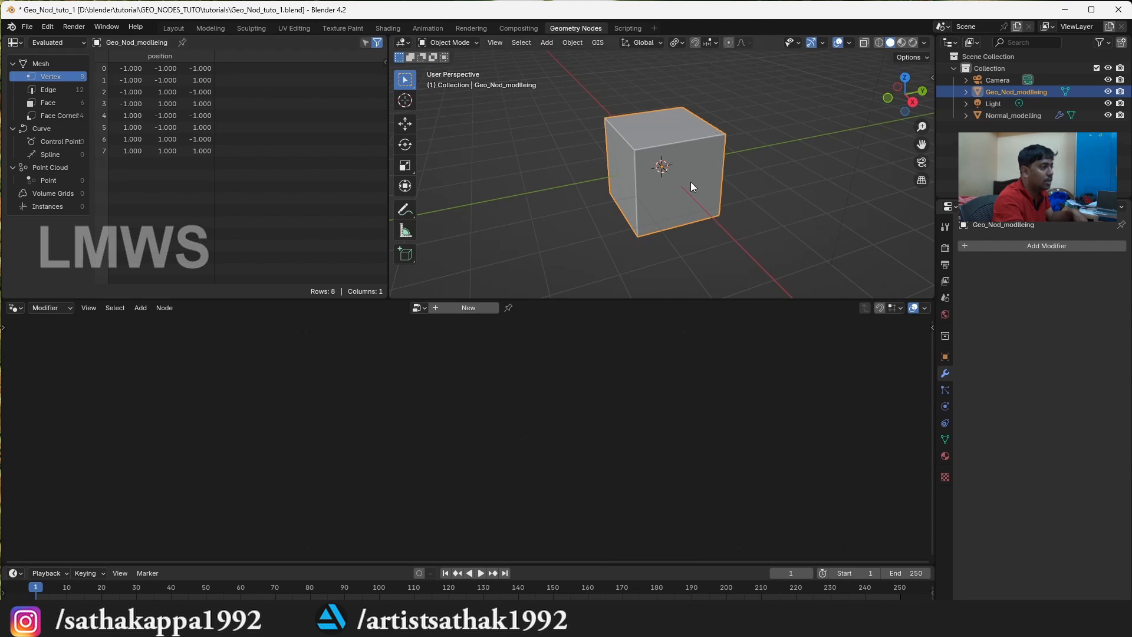
Check the new cube in wireframe display, restore solid shading and save the file
left_click(878, 43)
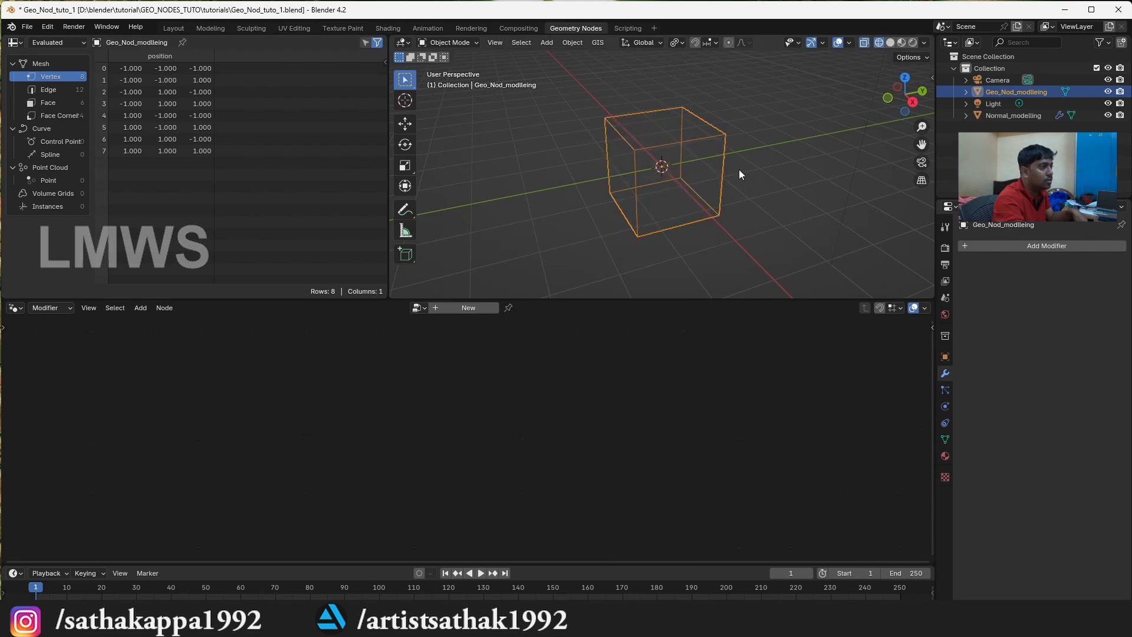
left_click(890, 43)
key("ctrl+s")
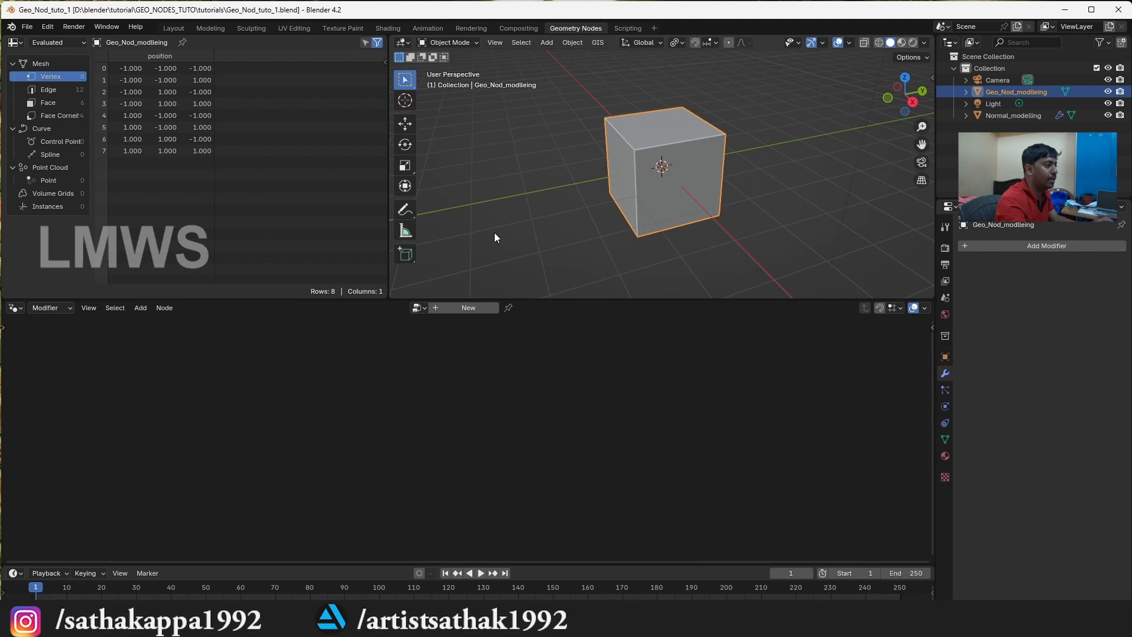
Create a new geometry node tree on the new cube and space its Group Input and Group Output nodes far apart
left_click(693, 182)
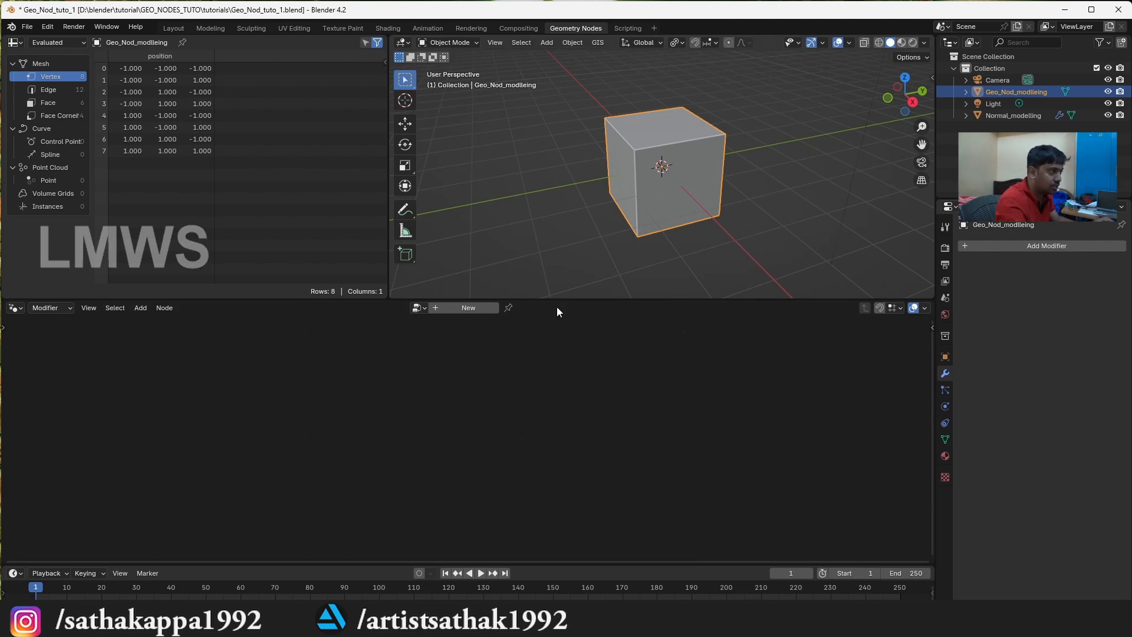
left_click(464, 307)
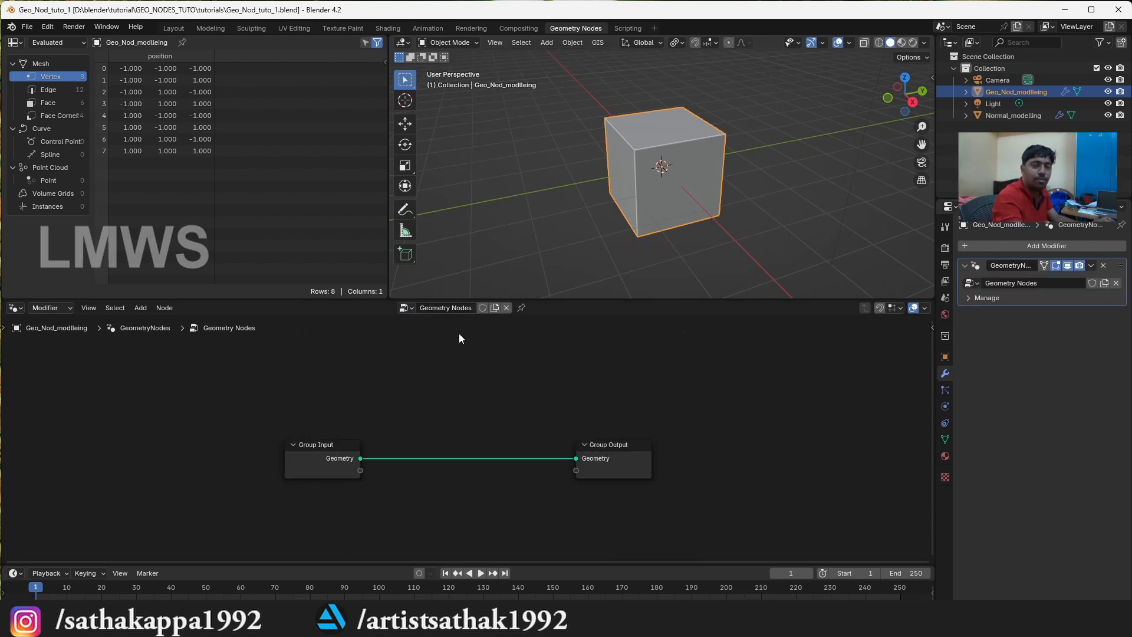
left_click_drag(340, 436, 119, 450)
right_click(206, 469)
left_click(107, 439)
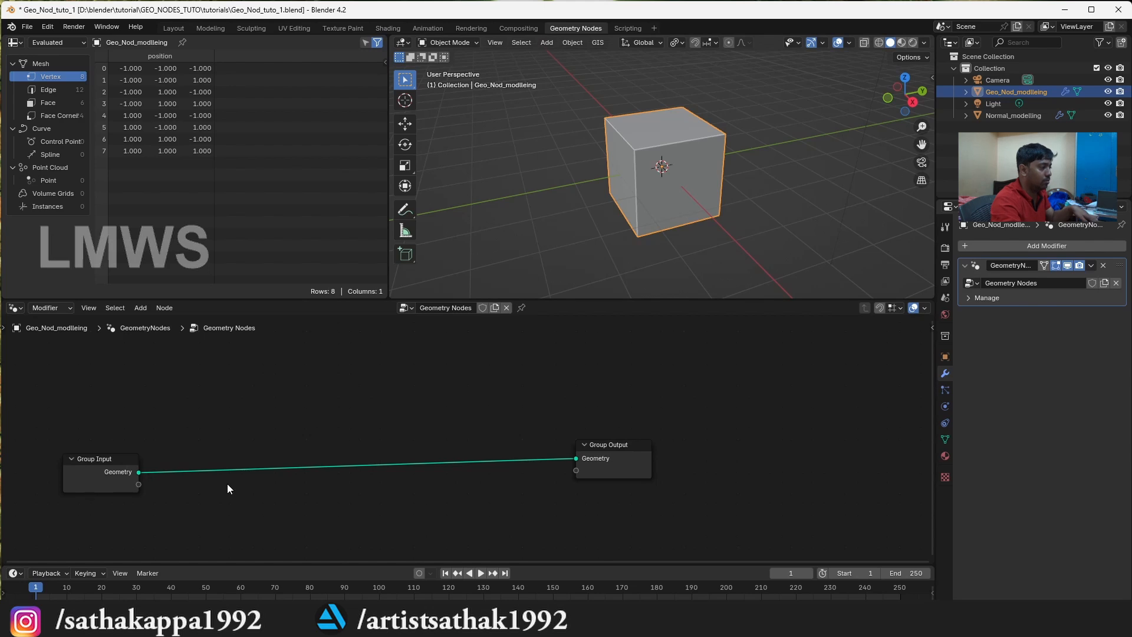
left_click_drag(629, 456, 768, 463)
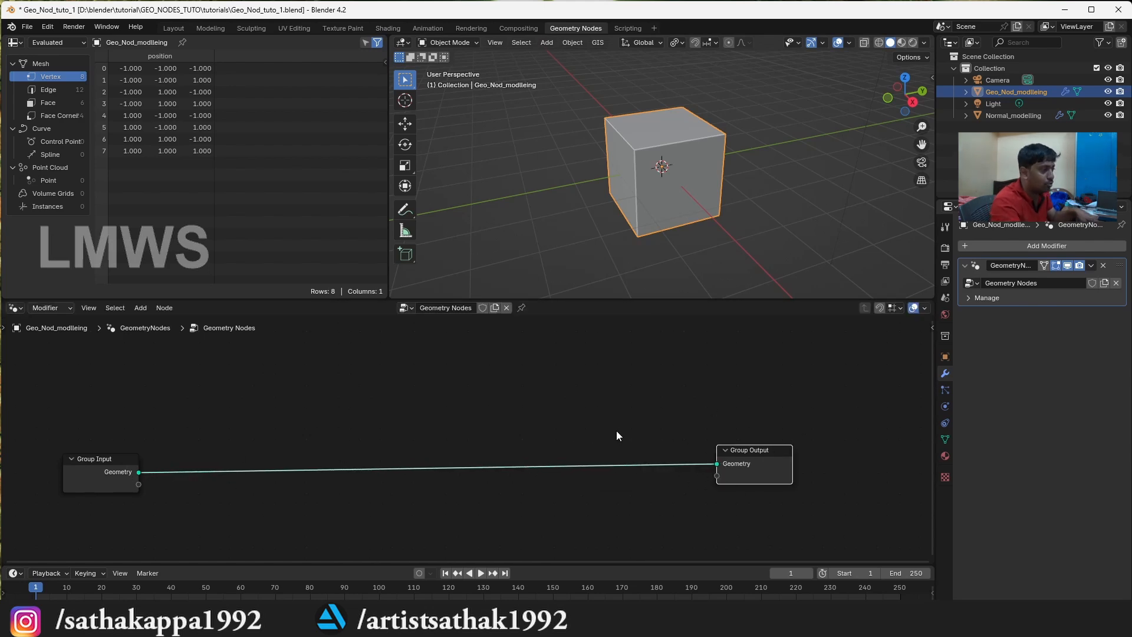
Cut the link between Group Input and Group Output, and reconnect their Geometry sockets
right_click_drag(450, 409, 466, 519, "ctrl")
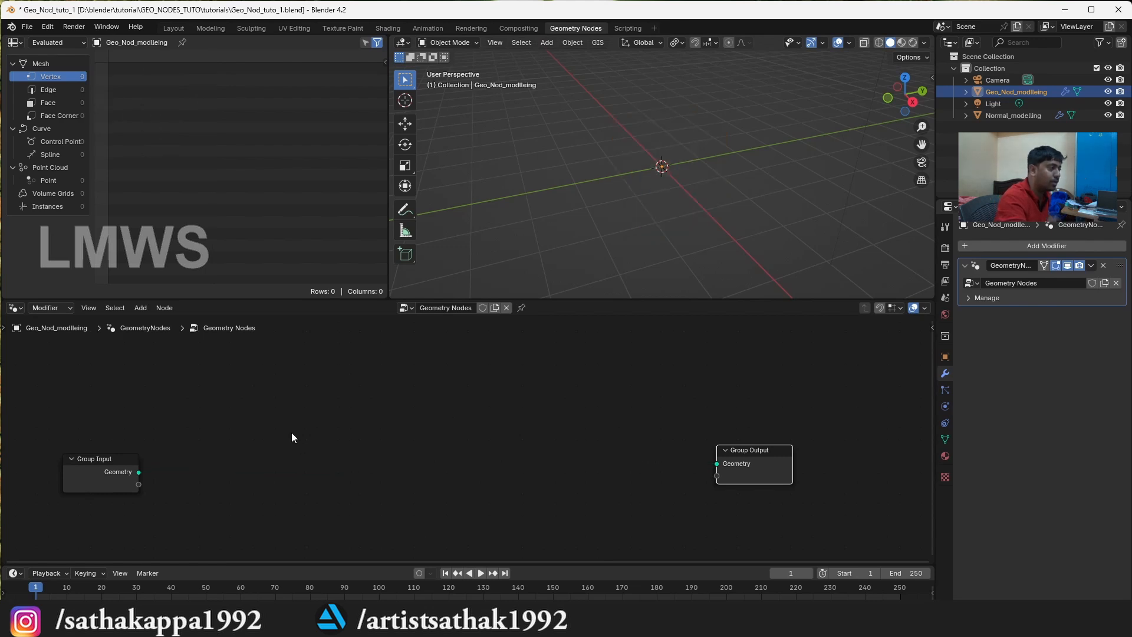
left_click_drag(775, 452, 783, 446)
right_click(741, 446)
left_click(549, 421)
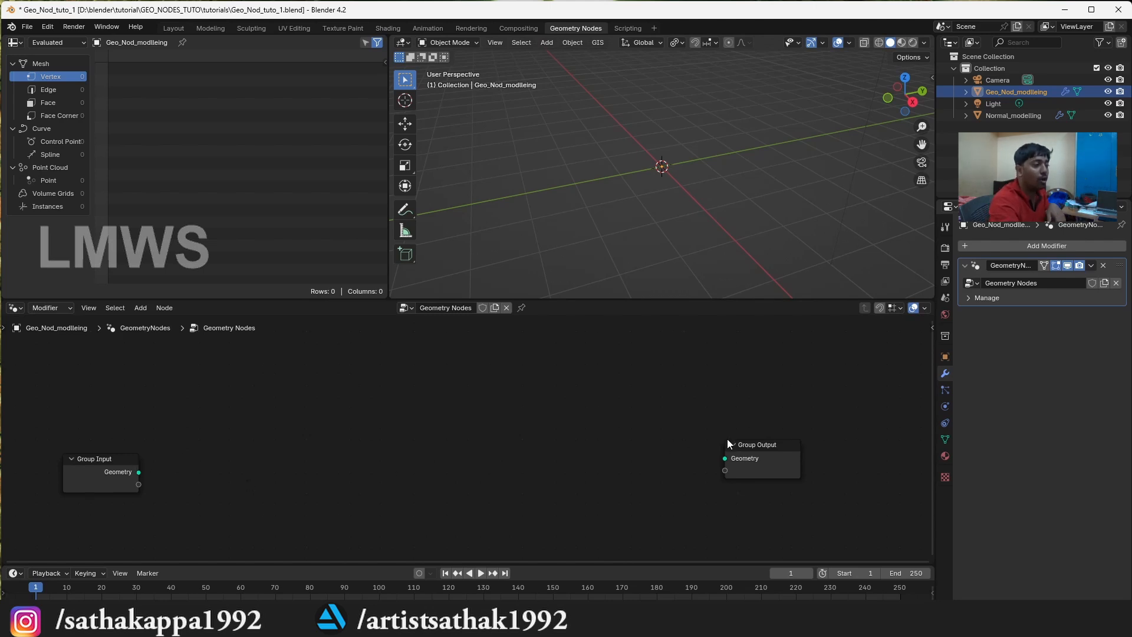
left_click_drag(139, 472, 724, 459)
Add a Subdivide Mesh node on the link between Group Input and Group Output
left_click(454, 411)
key("shift+a")
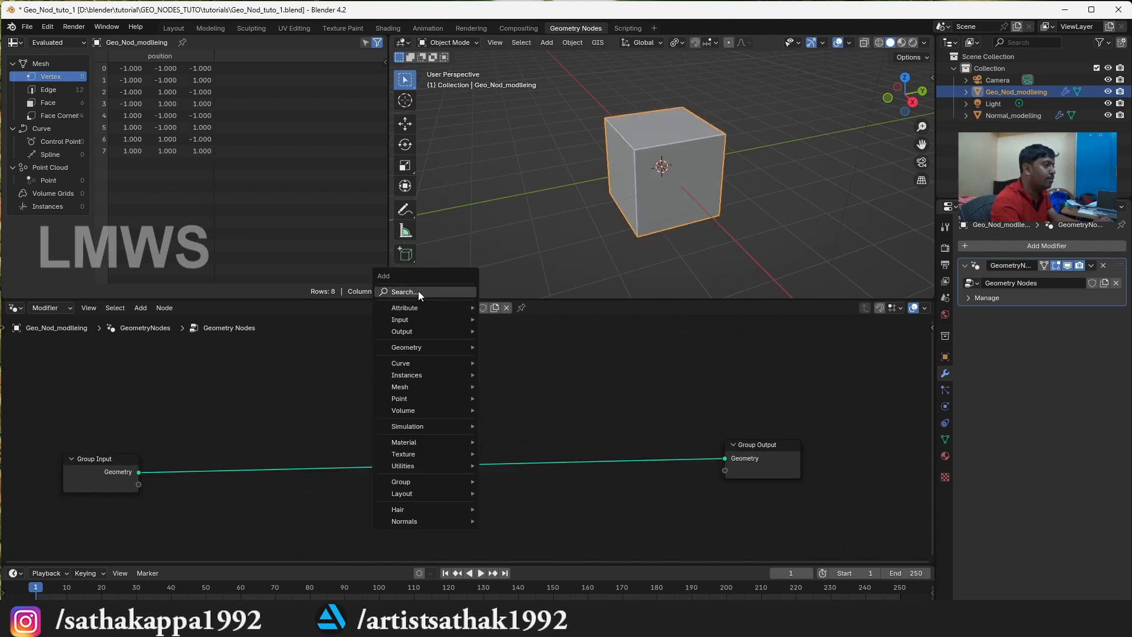
left_click(419, 291)
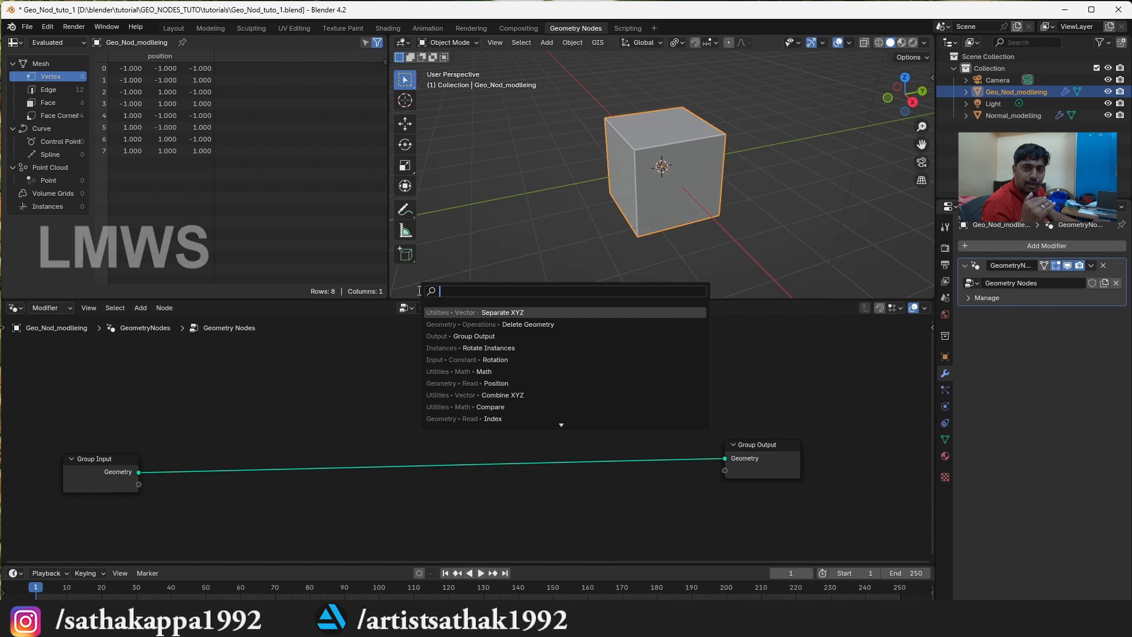
type("subd")
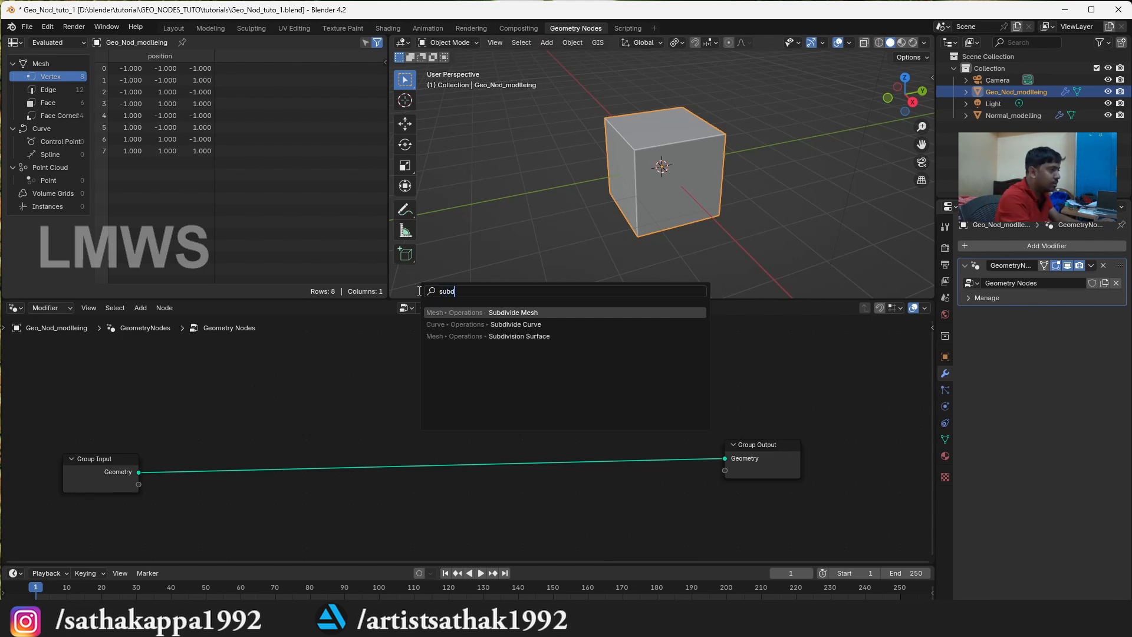
key("Return")
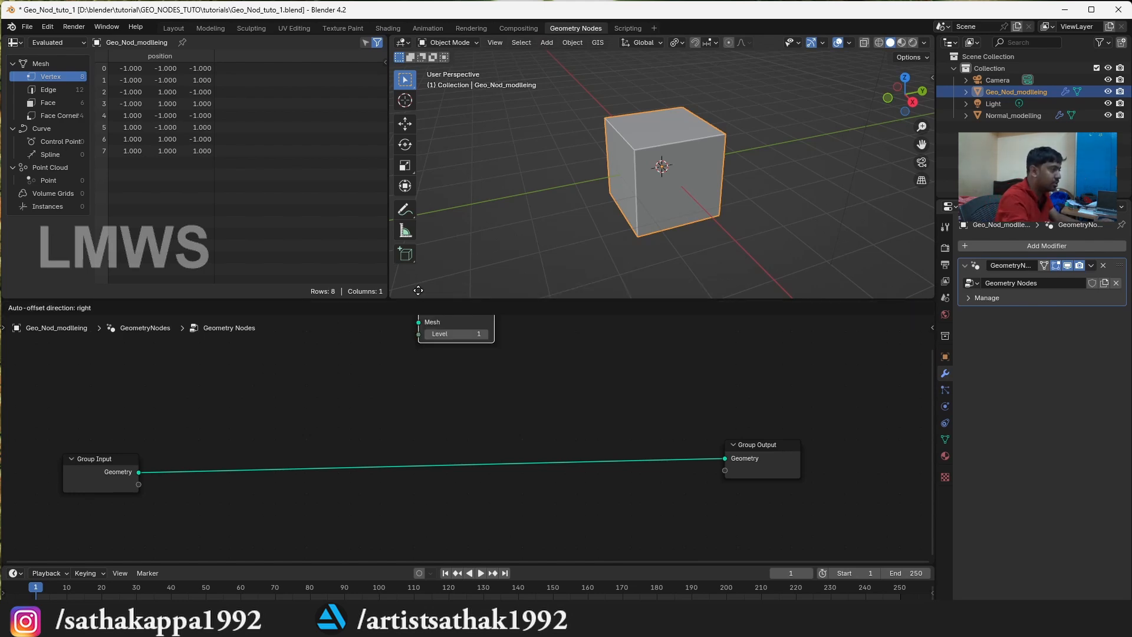
left_click(105, 458)
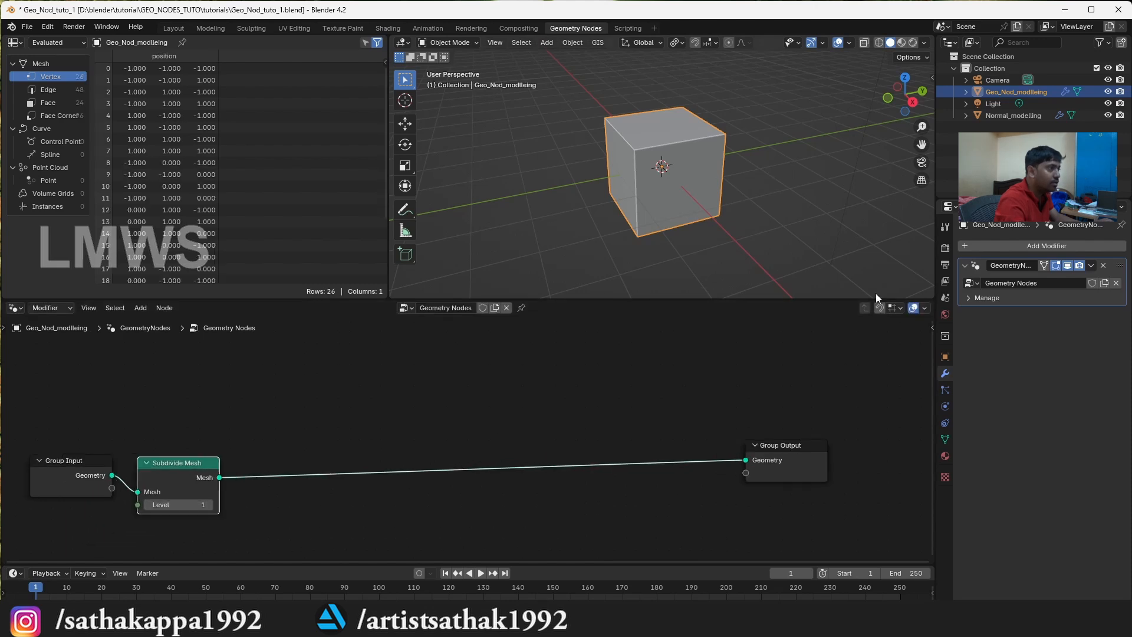
Turn on the Wireframe viewport display for the geometry-nodes cube and save the file
left_click(945, 356)
left_click(997, 511)
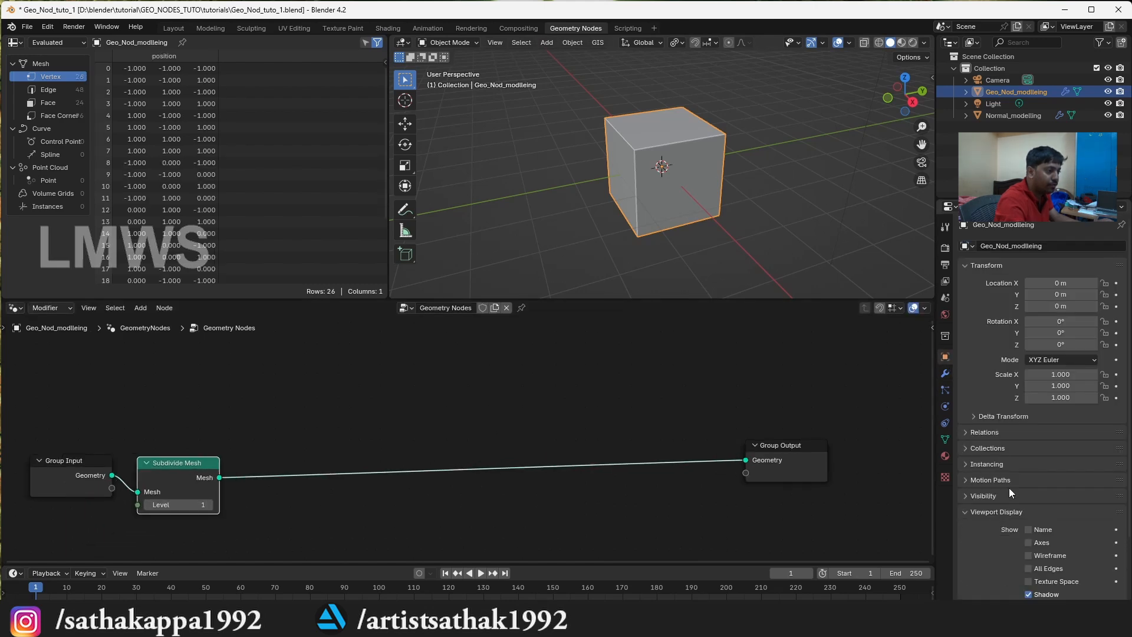
scroll(1056, 498, "down", 2)
left_click(1028, 508)
key("ctrl+s")
Set the Subdivide Mesh level to 2, save the file and reposition the node near Group Input
left_click(147, 504)
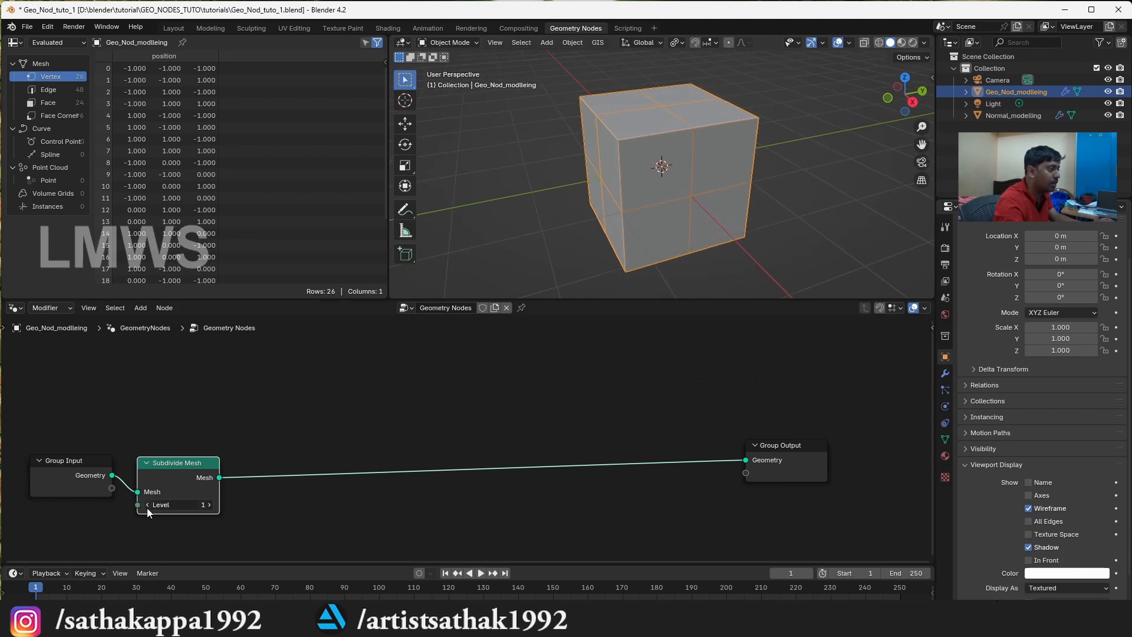
left_click(210, 504)
left_click(209, 504)
left_click(211, 506)
key("ctrl+s")
scroll(642, 170, "up", 3)
left_click(147, 505)
key("ctrl+s")
scroll(708, 201, "down", 2)
left_click_drag(896, 97, 863, 112)
left_click_drag(172, 460, 185, 416)
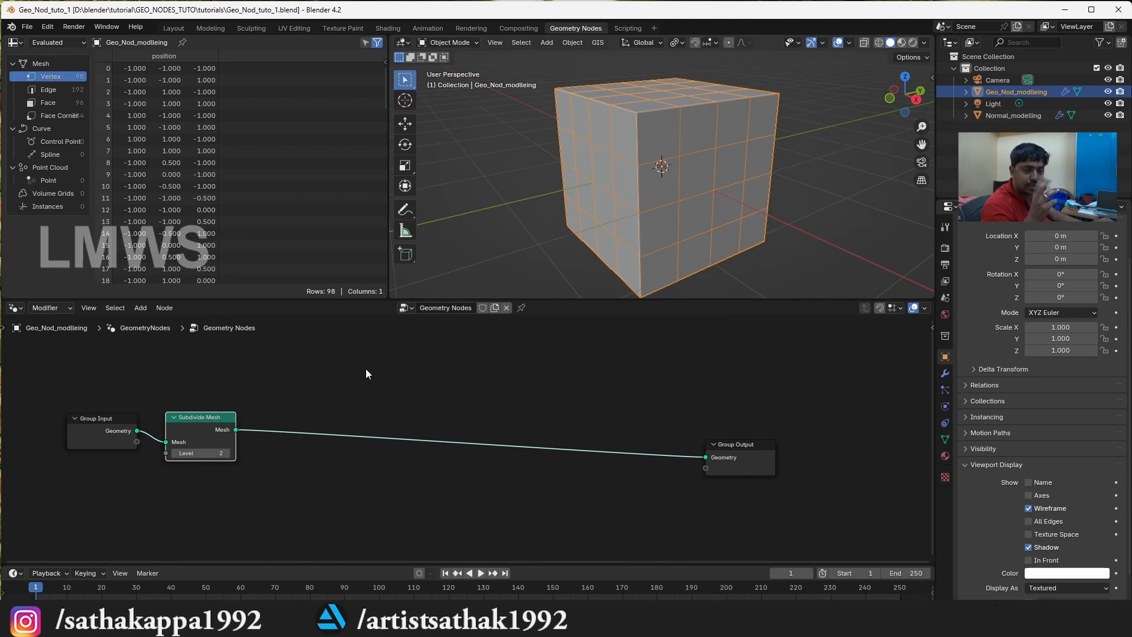
Add an Extrude Mesh node on the link between Subdivide Mesh and Group Output, and save the file
key("shift+a")
type("ex")
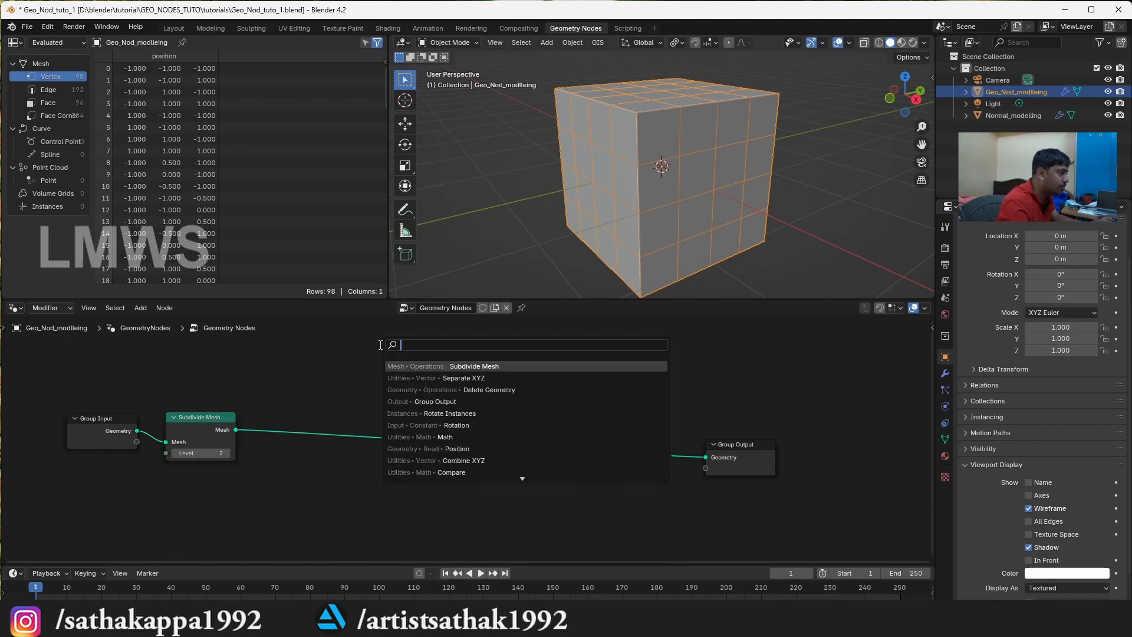
type("tr")
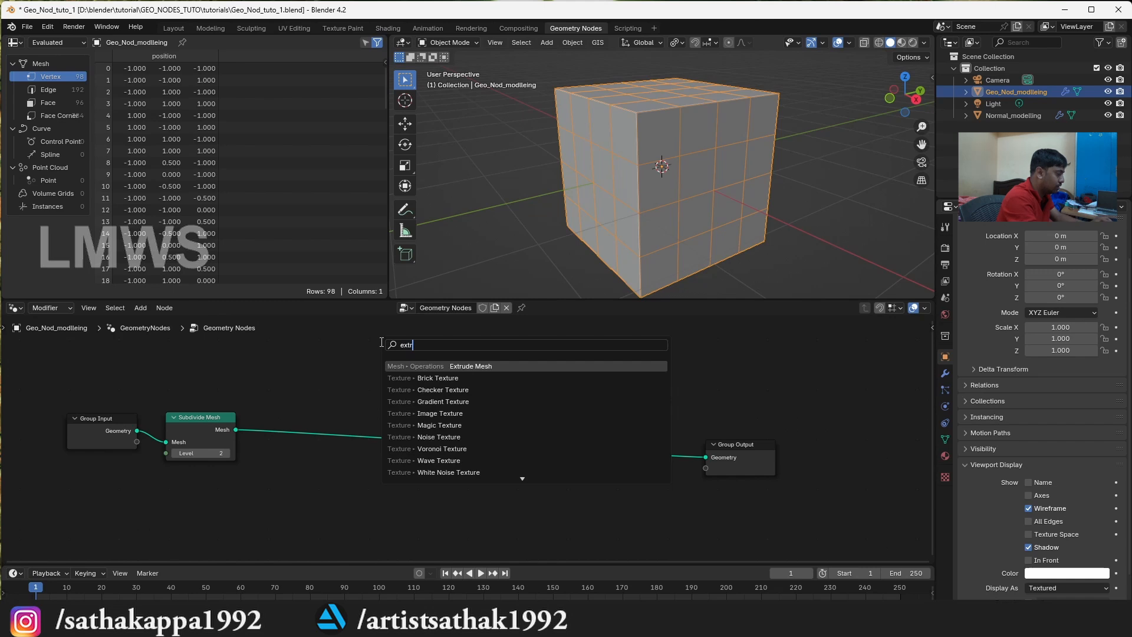
key("Return")
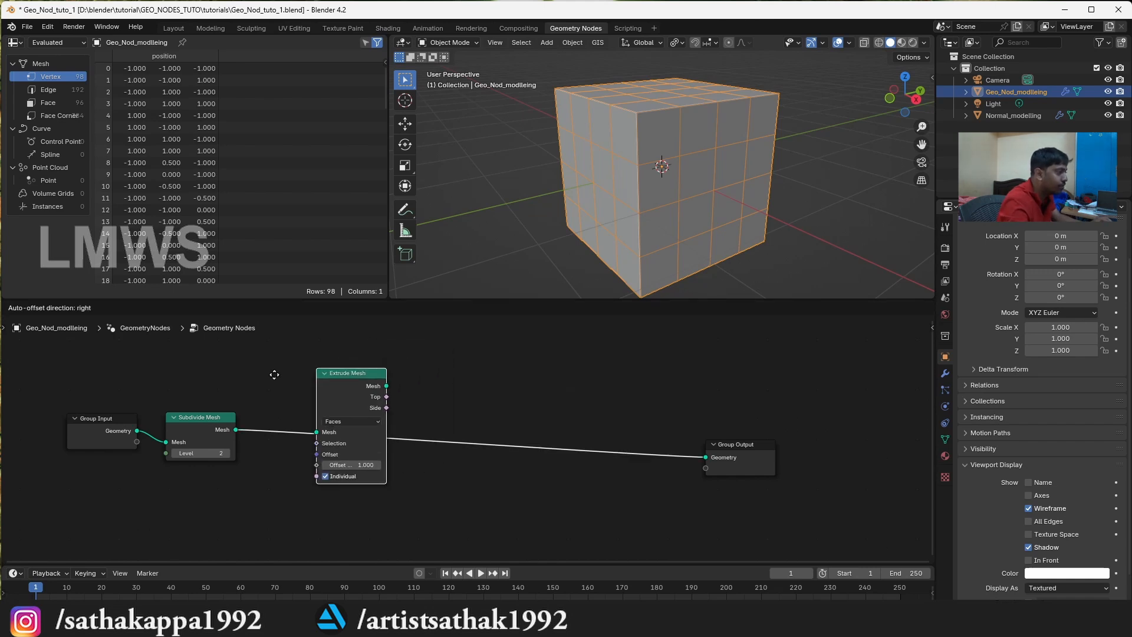
left_click(289, 372)
scroll(699, 185, "down", 3)
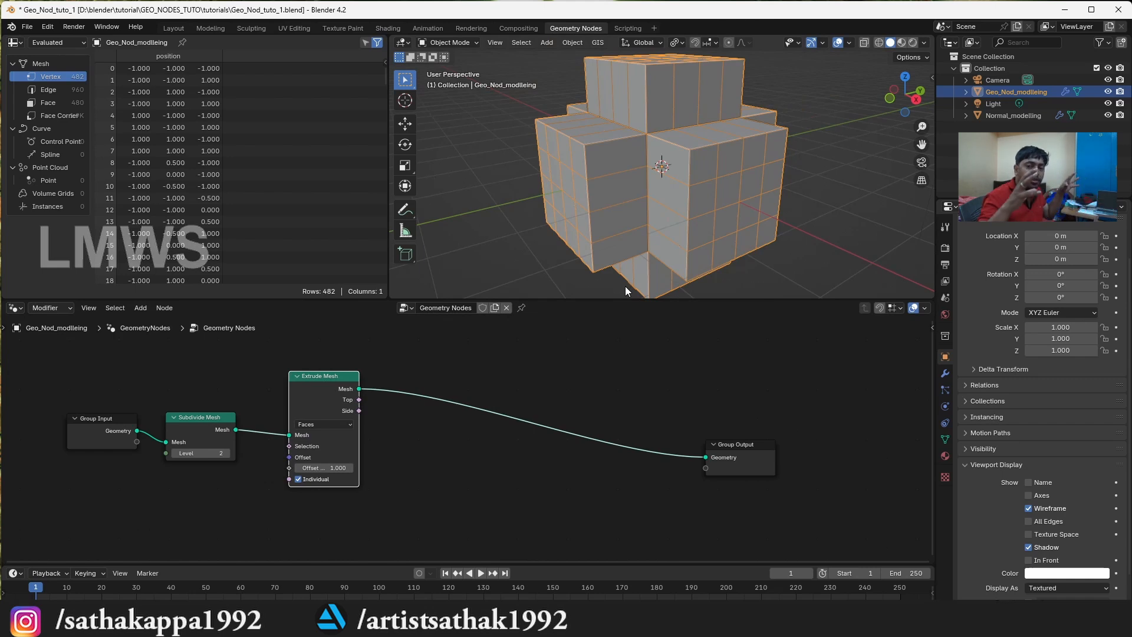
key("ctrl+s")
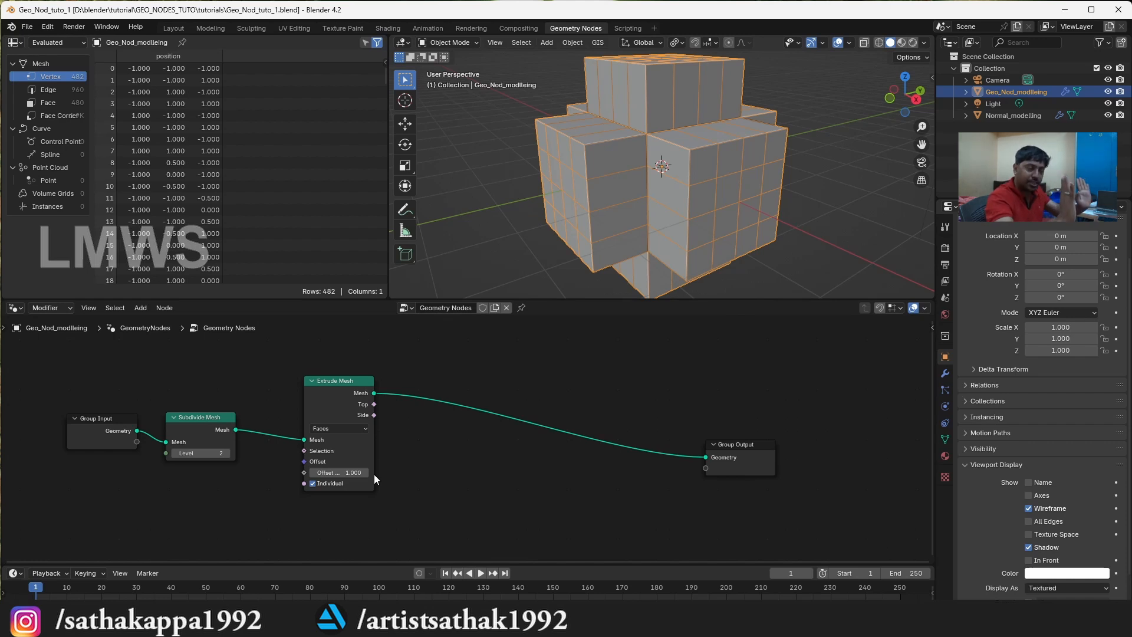
Set the Offset Scale of the Extrude Mesh node to 0
left_click(337, 473)
type("0")
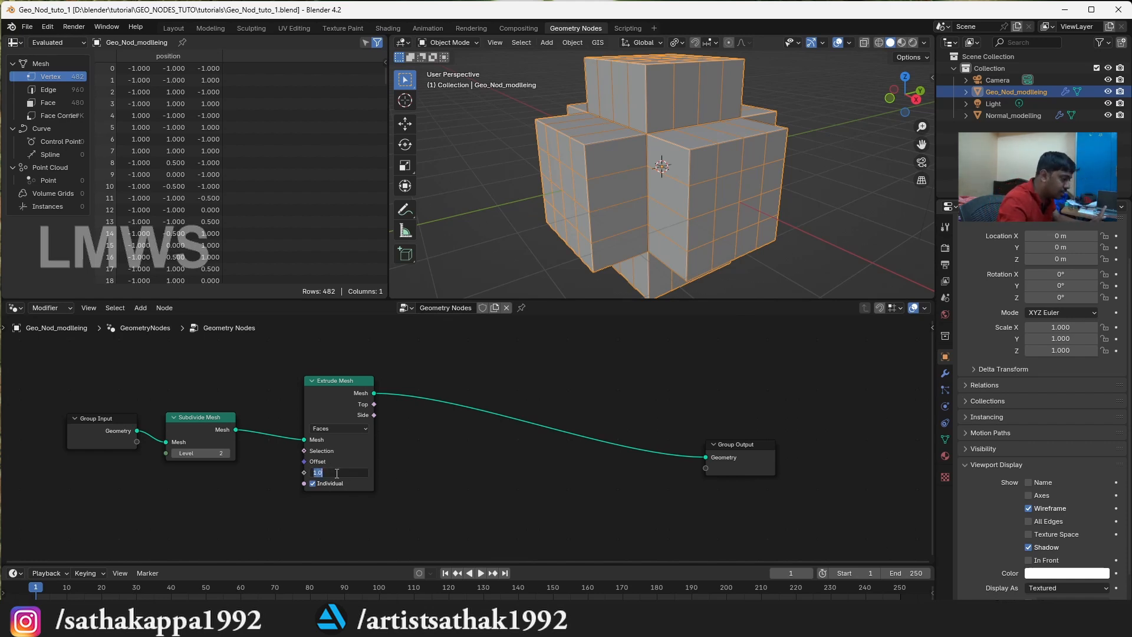
key("Return")
left_click_drag(337, 473, 411, 467)
key("Escape")
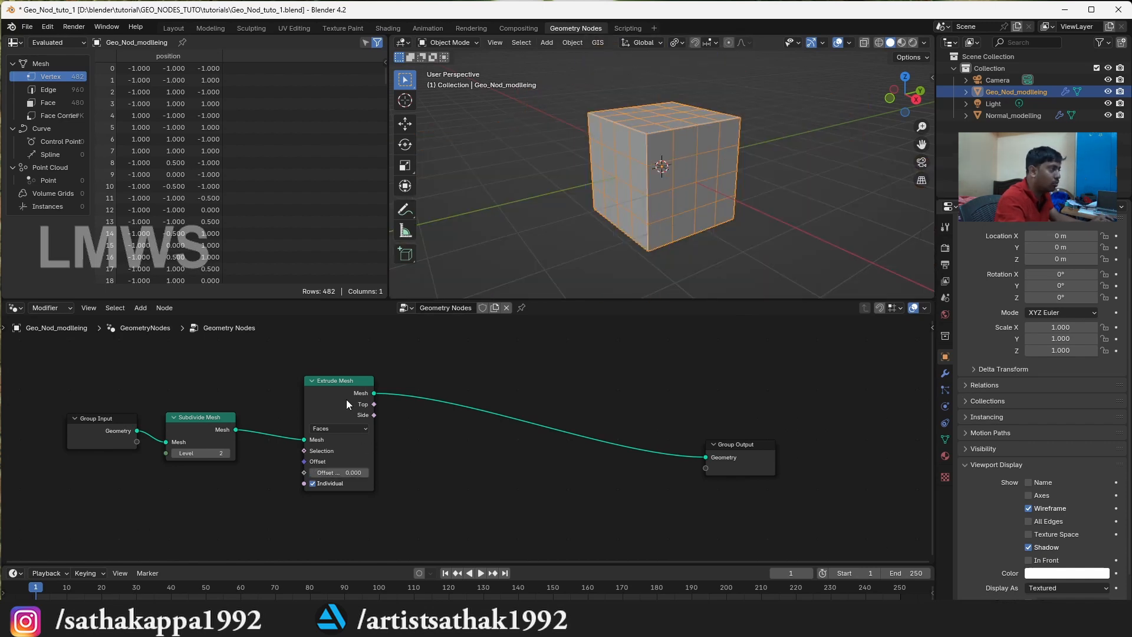
Add a Scale Elements node on the link between Extrude Mesh and Group Output
left_click_drag(345, 398, 320, 402)
left_click(309, 372)
key("shift+a")
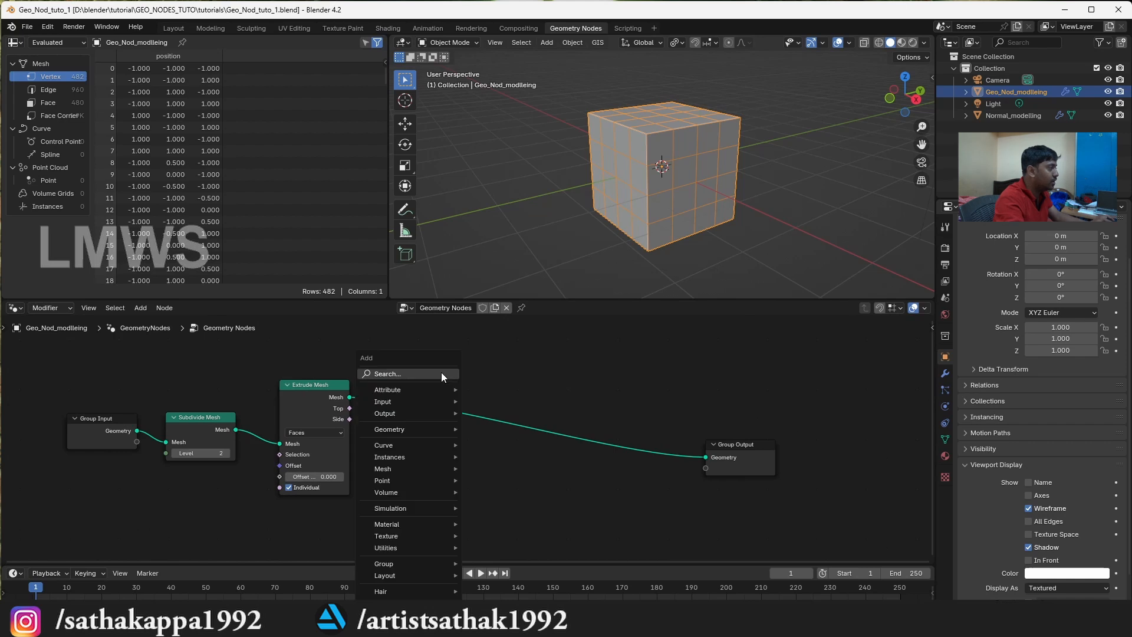
type("s")
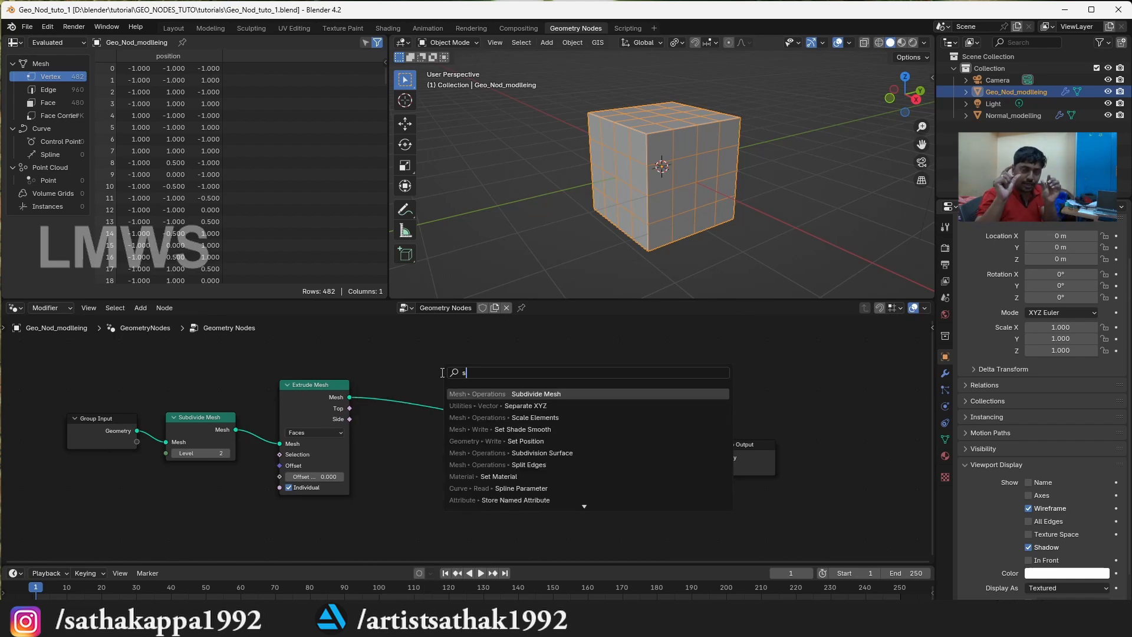
type("cale")
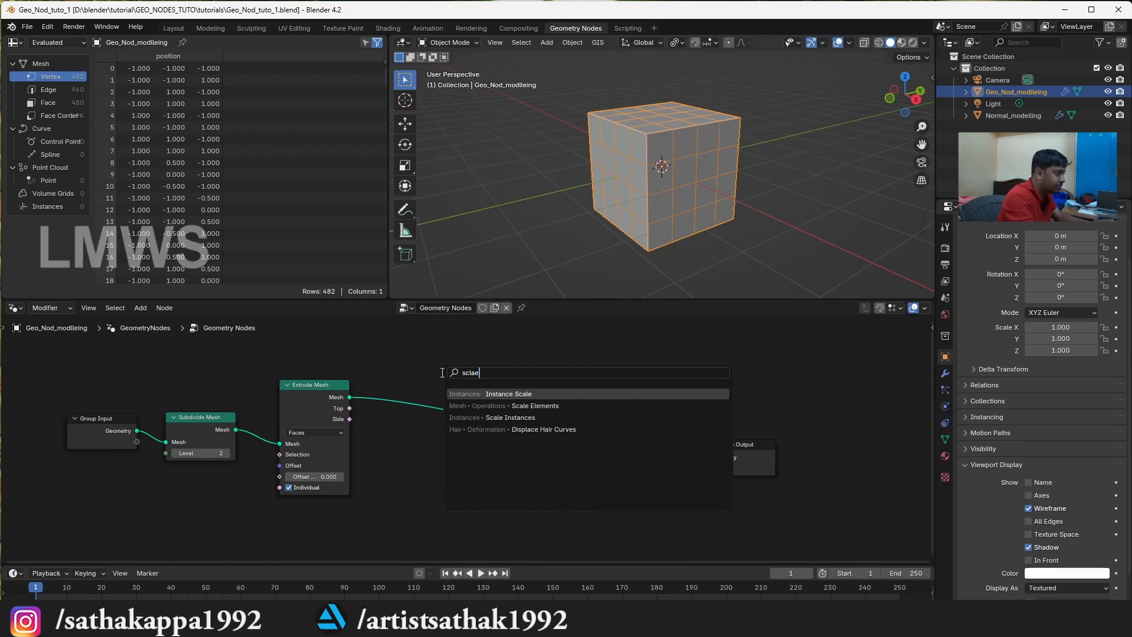
key("Return")
left_click(433, 379)
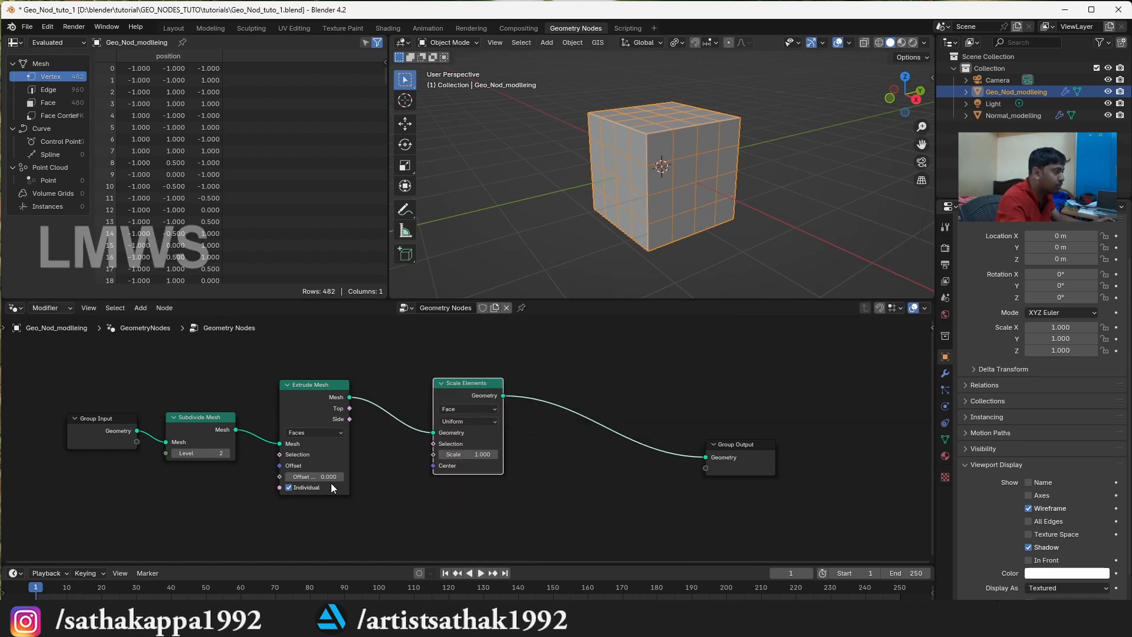
Connect the Top output of Extrude Mesh to the Scale Elements Selection and set its Scale to 0.700
scroll(314, 493, "up", 2)
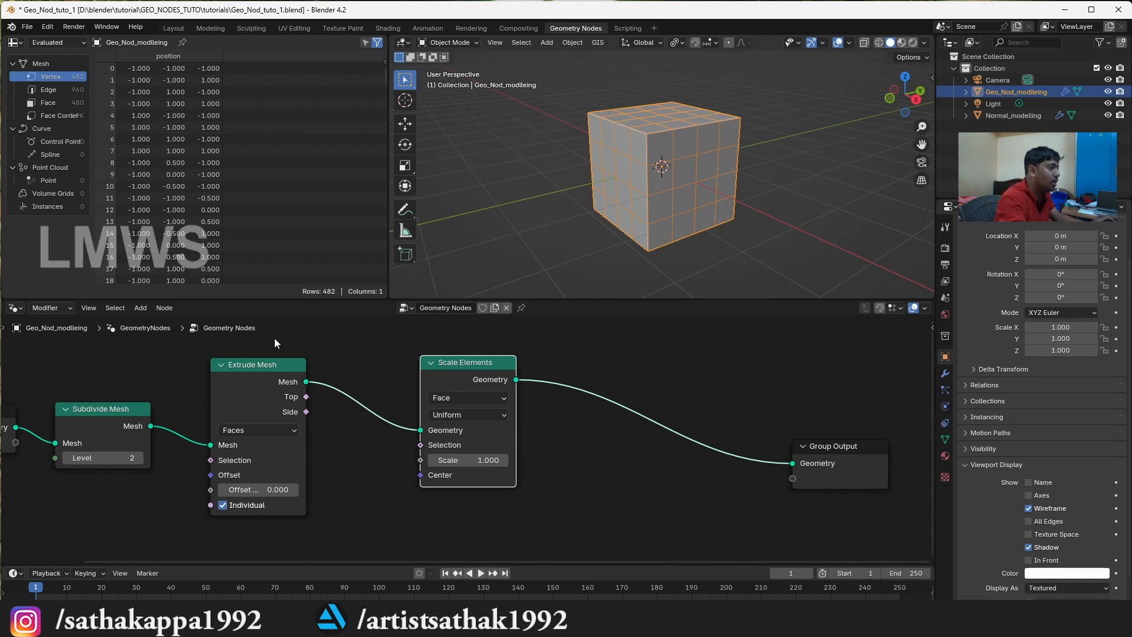
left_click_drag(471, 373, 472, 375)
mouse_move(466, 462)
left_mouse_down()
mouse_move(583, 462)
mouse_move(455, 462)
left_mouse_up()
key("ctrl+z")
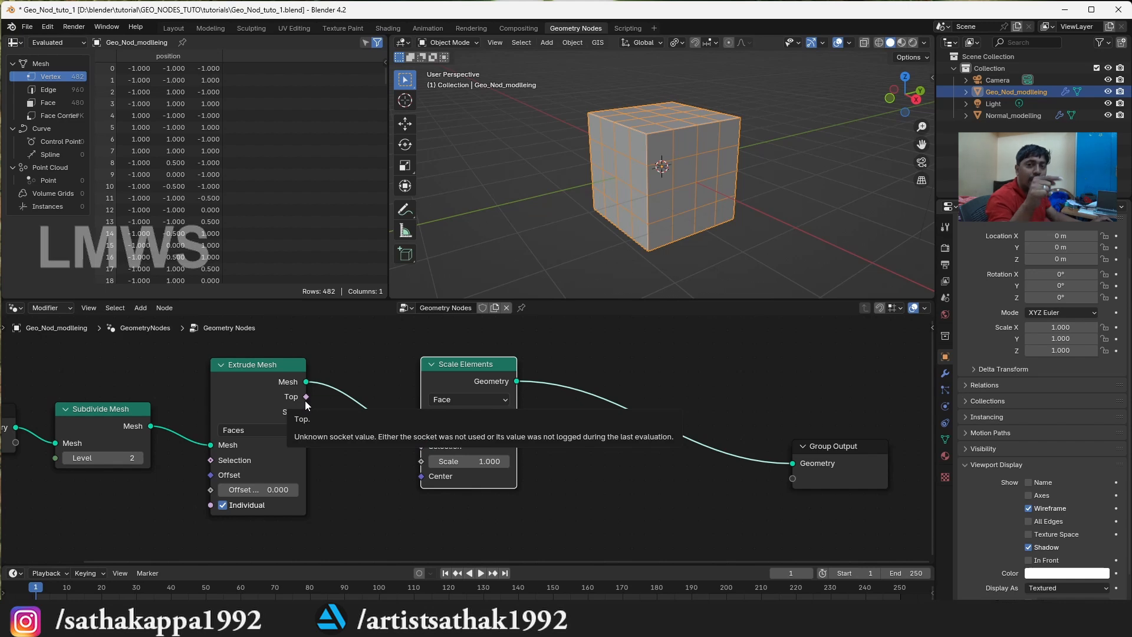
left_click_drag(306, 397, 433, 461)
scroll(701, 148, "up", 4)
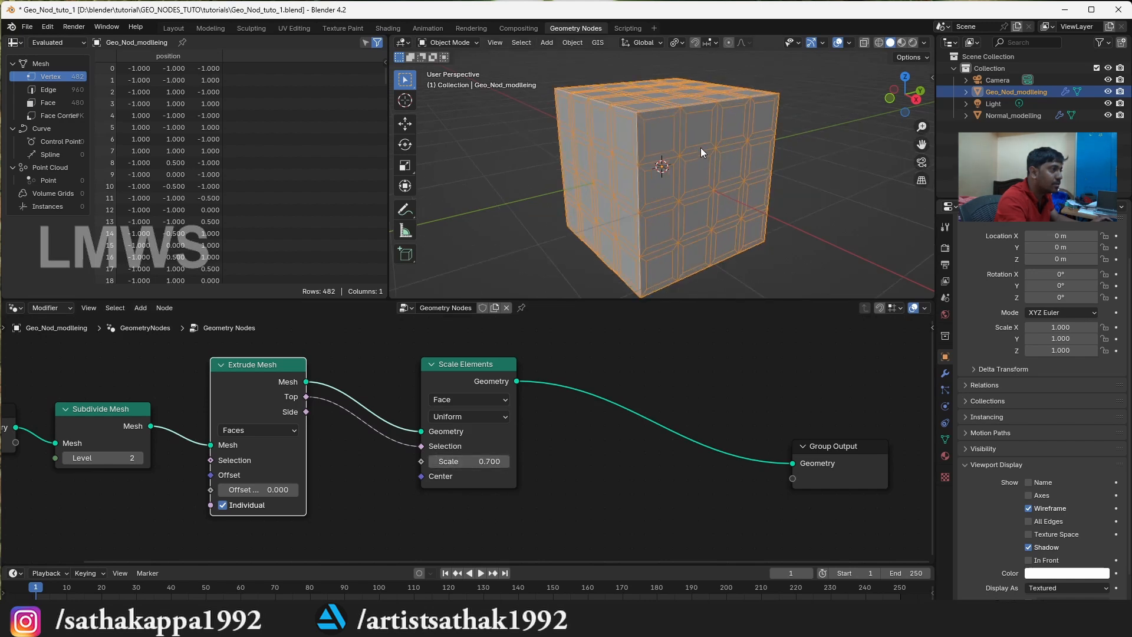
Add a Delete Geometry node on the link between Scale Elements and Group Output
key("shift+a")
mouse_move(649, 388)
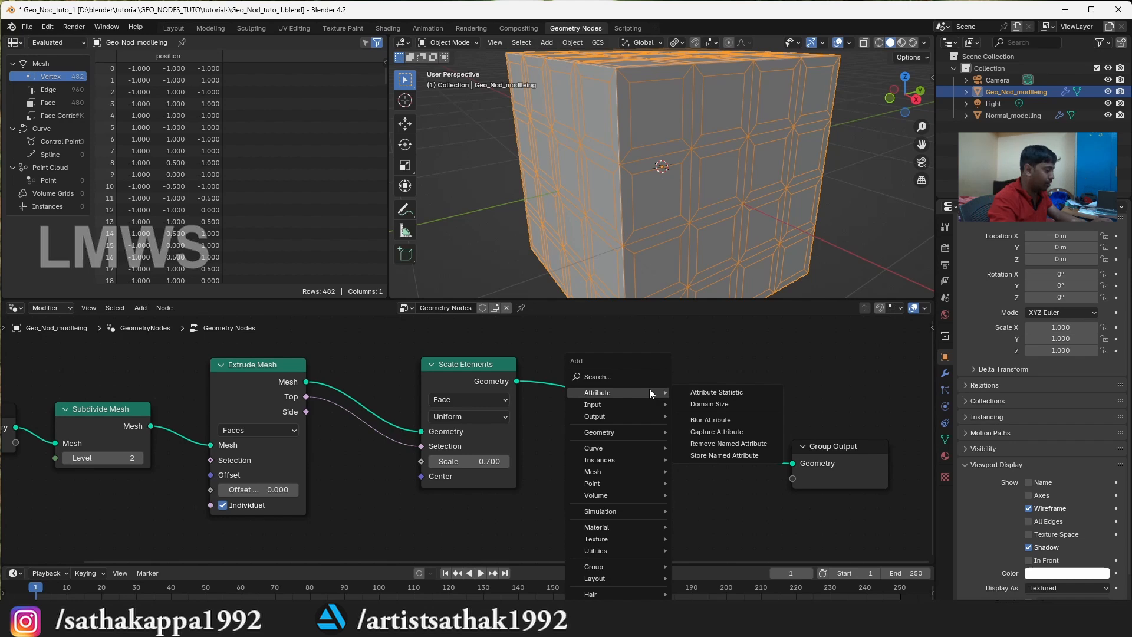
type("dele")
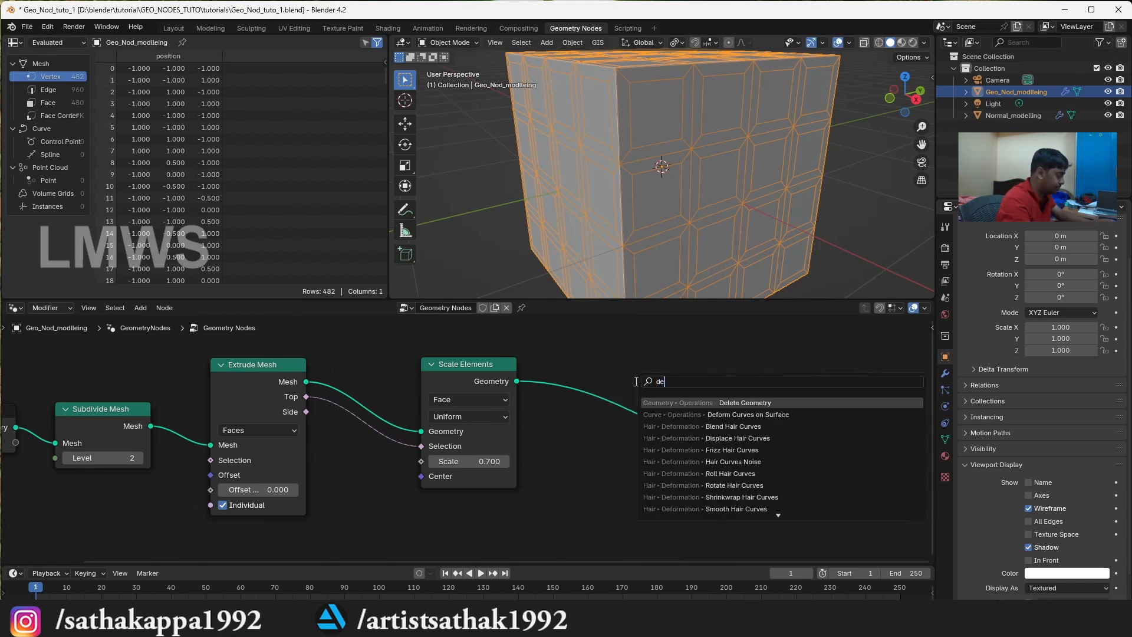
key("Return")
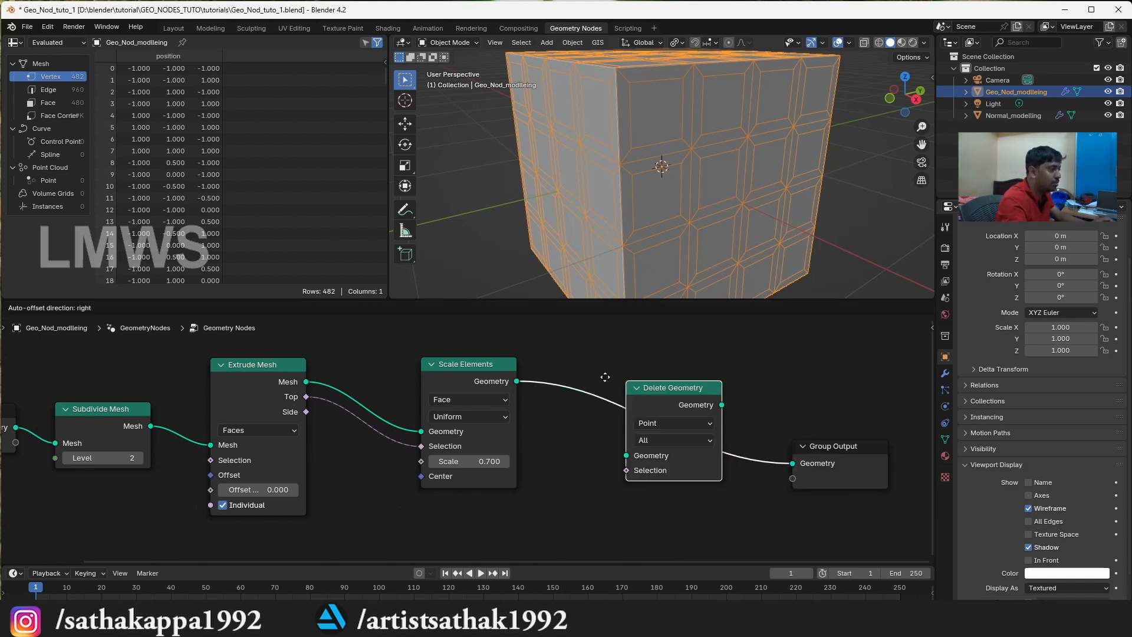
left_click(566, 371)
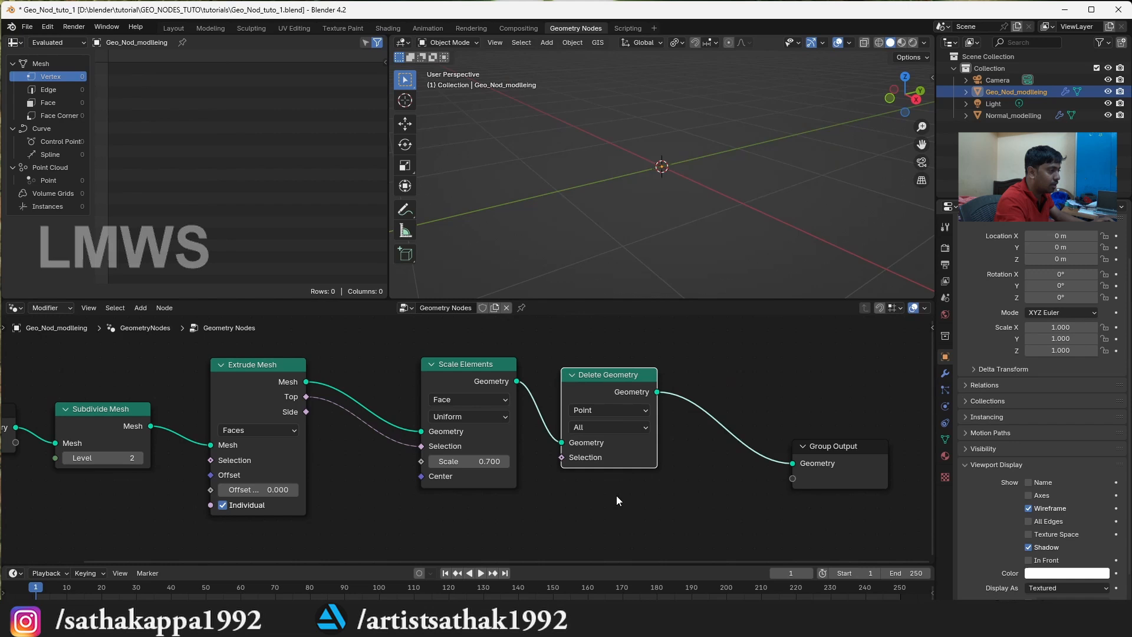
Set the Delete Geometry domain to Face and connect the Extrude Mesh Top output to its Selection
left_click(625, 405)
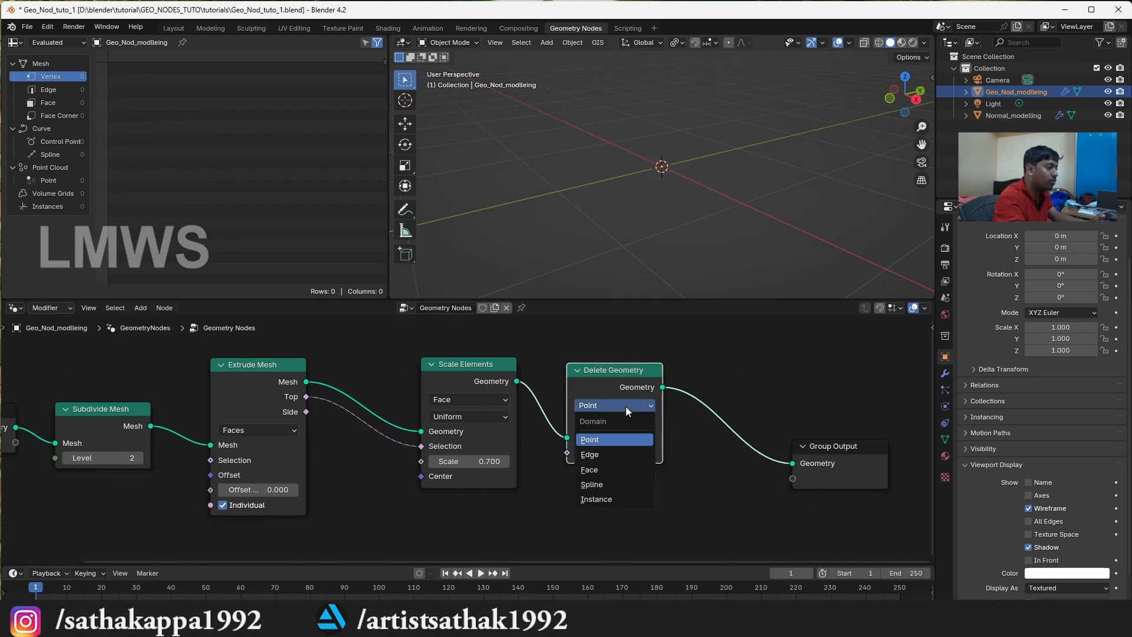
left_click(601, 470)
left_click_drag(603, 376, 651, 366)
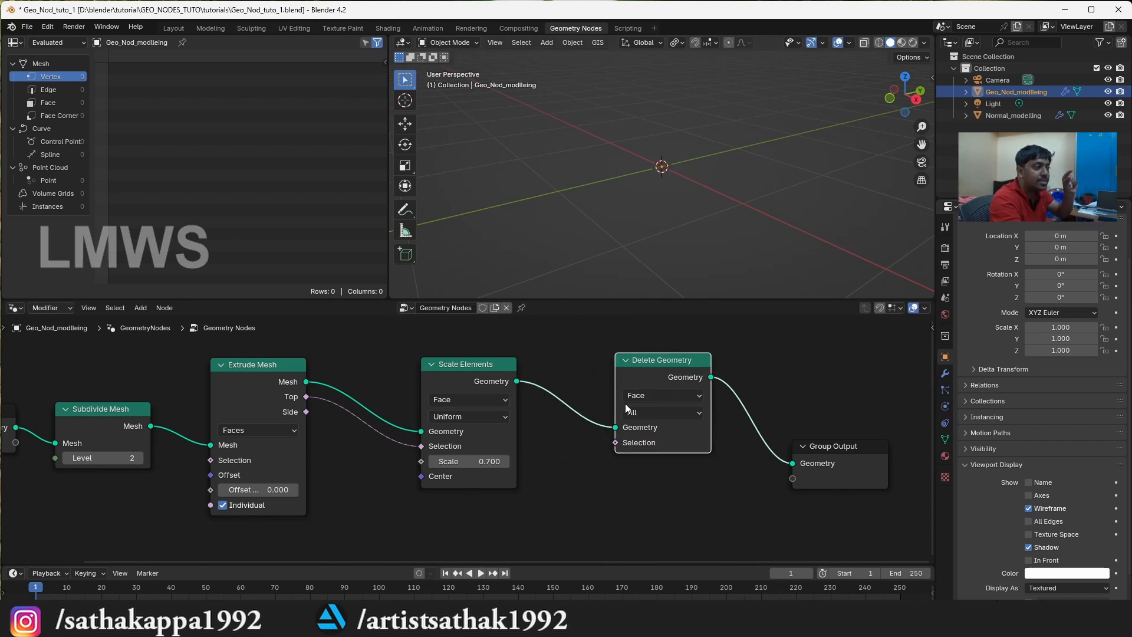
left_click(304, 398)
left_click_drag(304, 398, 619, 446)
scroll(708, 151, "down", 1)
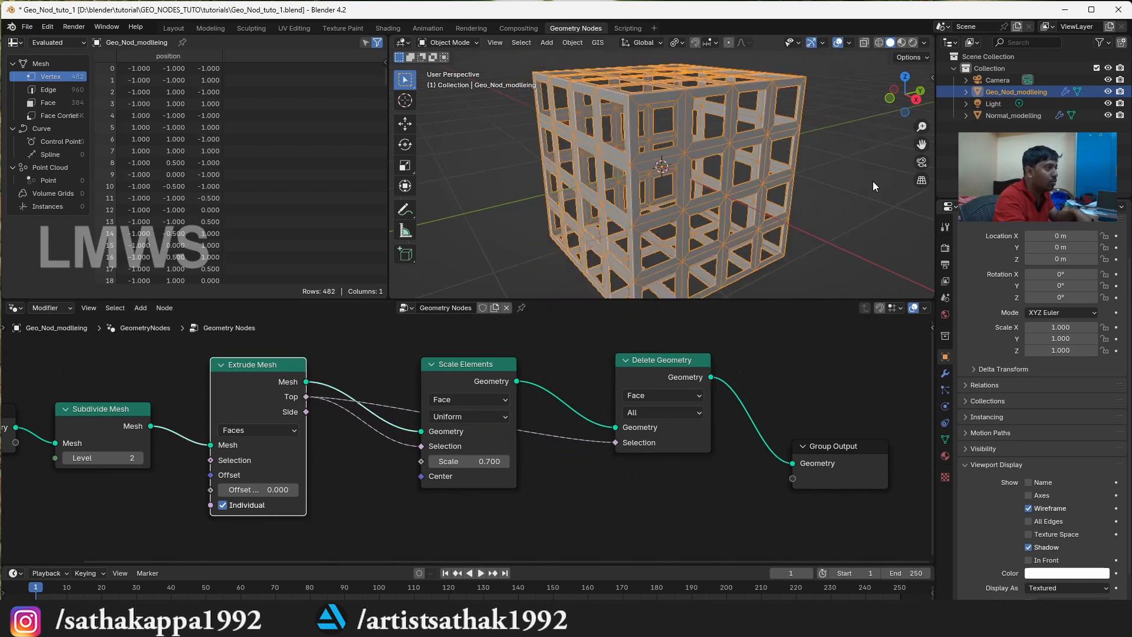
Turn off the cube's Wireframe viewport display, inspect the perforated lattice and reselect the cube
left_click(872, 181)
left_click_drag(908, 87, 483, 160)
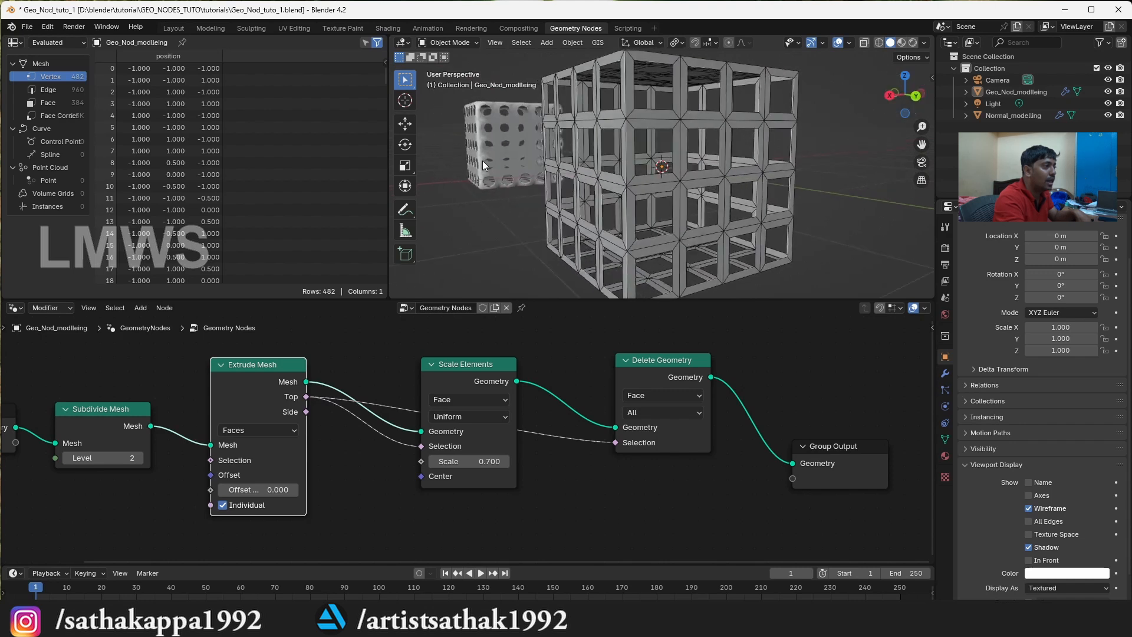
scroll(1031, 513, "down", 2)
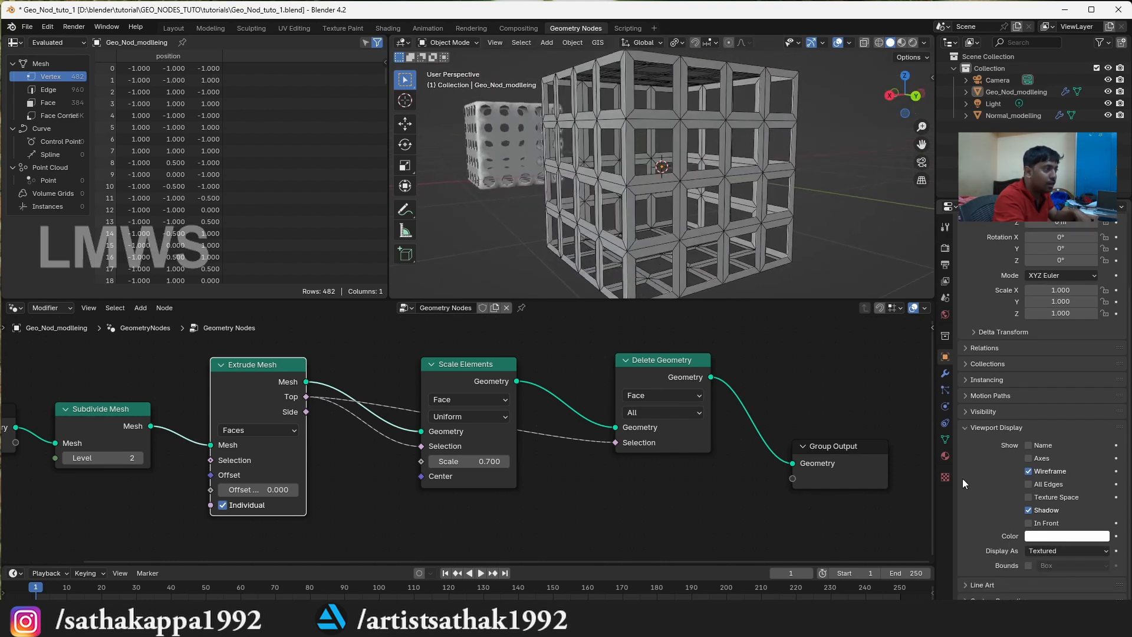
left_click(1030, 471)
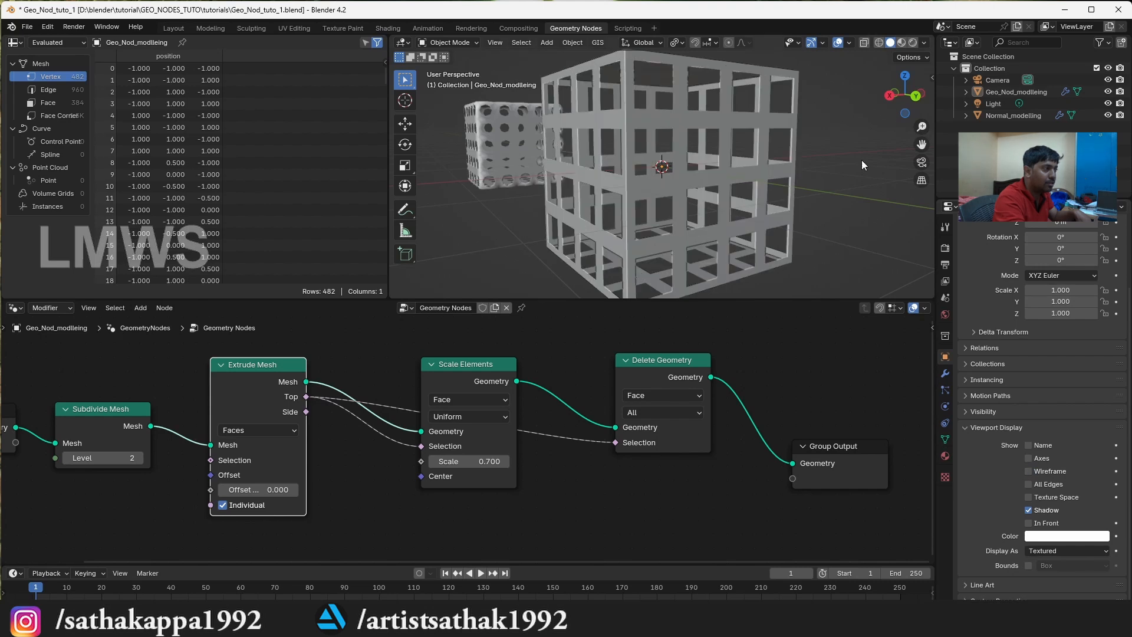
left_click_drag(914, 116, 860, 187)
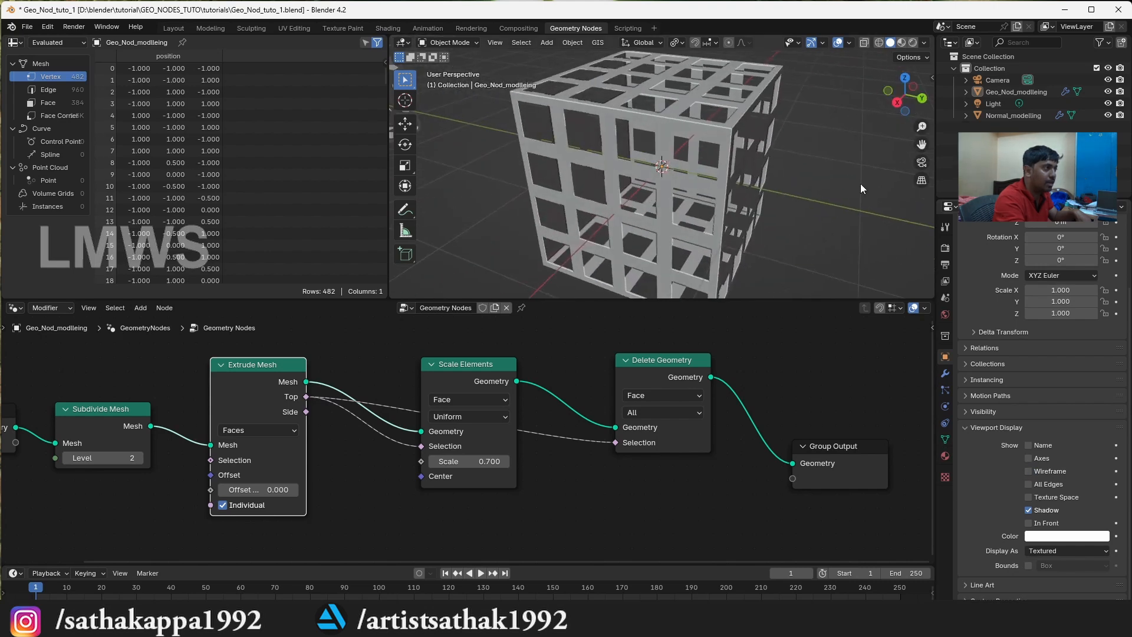
left_click(751, 152)
Make room before Group Output and add a Subdivision Surface node after Delete Geometry
scroll(695, 401, "down", 1)
left_click_drag(644, 373, 597, 390)
left_click_drag(768, 448, 830, 437)
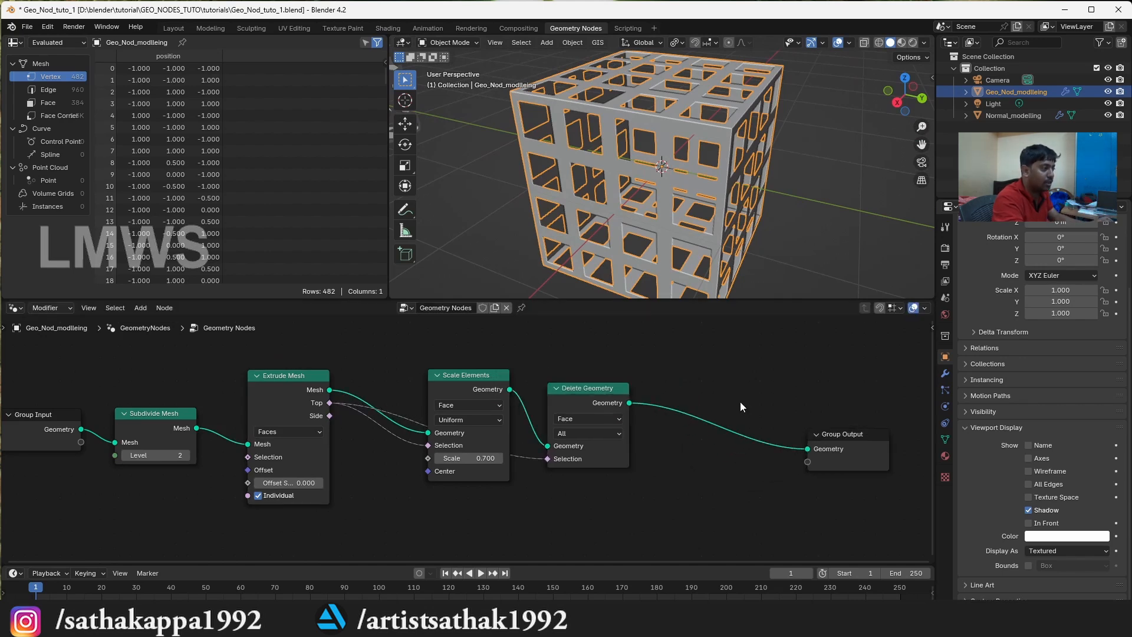
key("shift+a")
type("subd")
key("Up")
key("Down")
key("Down")
key("Return")
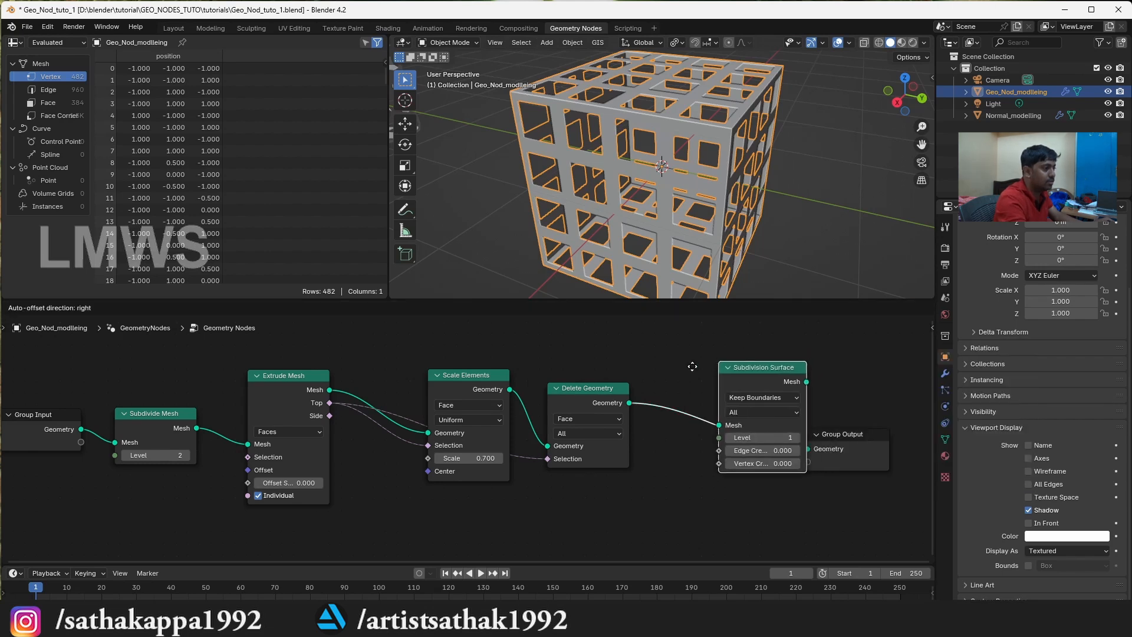
left_click(669, 377)
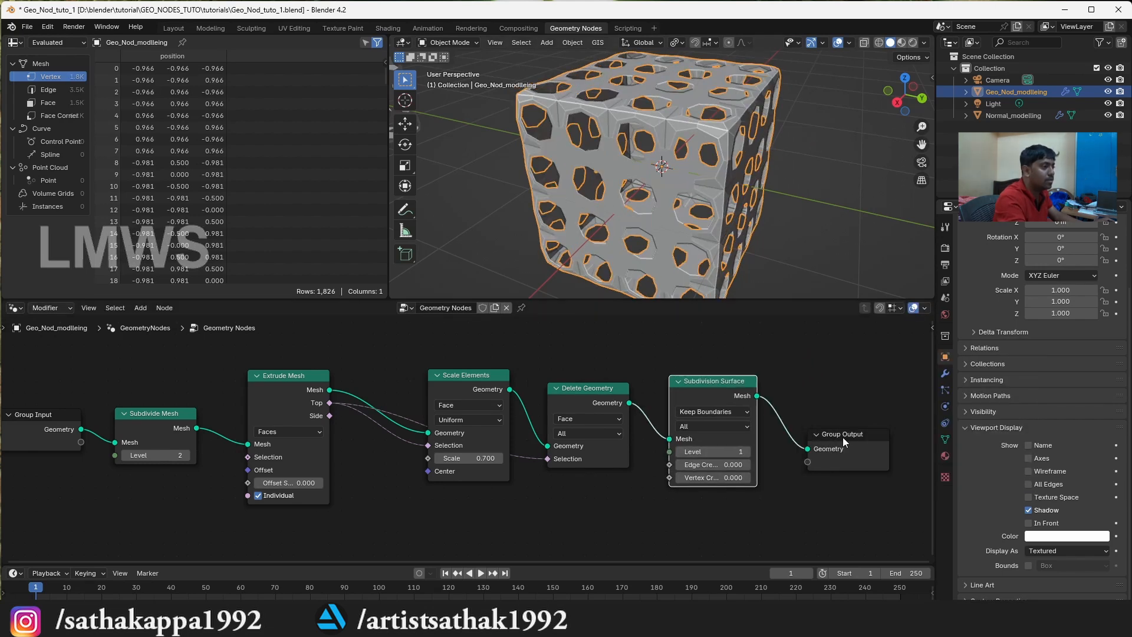
Add a Set Shade Smooth node between Subdivision Surface and Group Output, and save the file
scroll(706, 421, "down", 2)
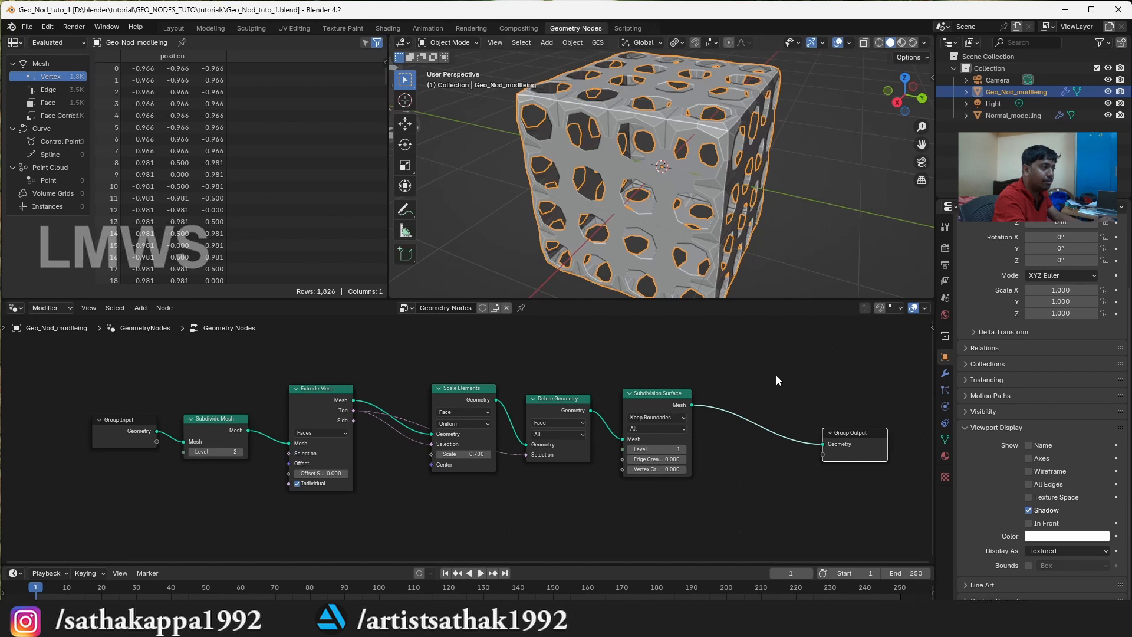
scroll(762, 383, "up", 2)
key("shift+a")
type("shad")
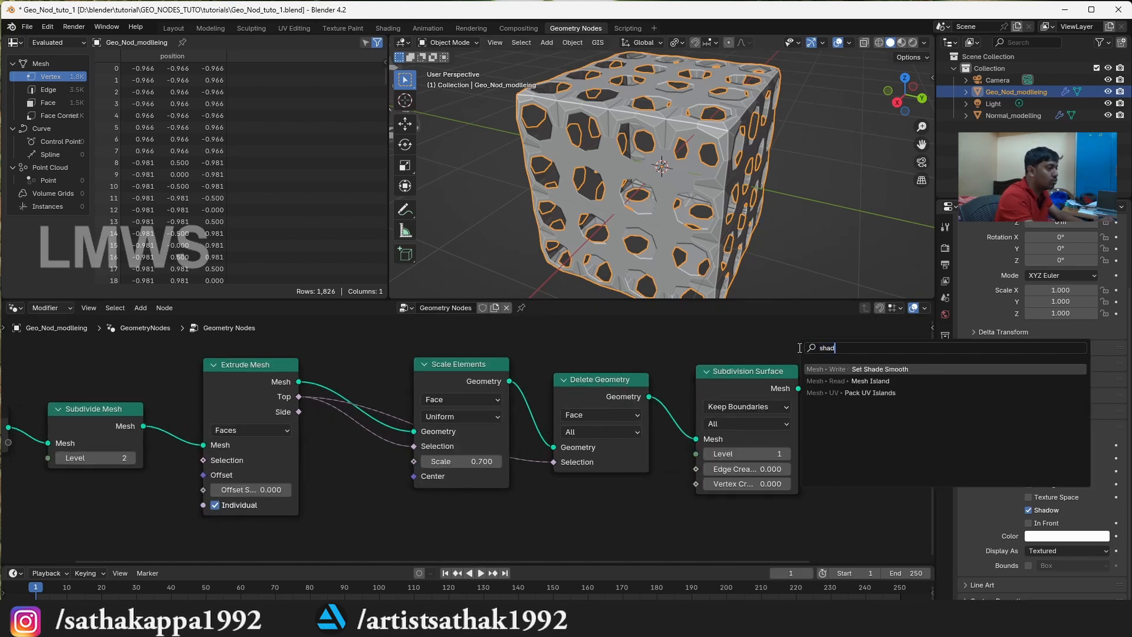
key("Return")
left_click(884, 386)
key("ctrl+s")
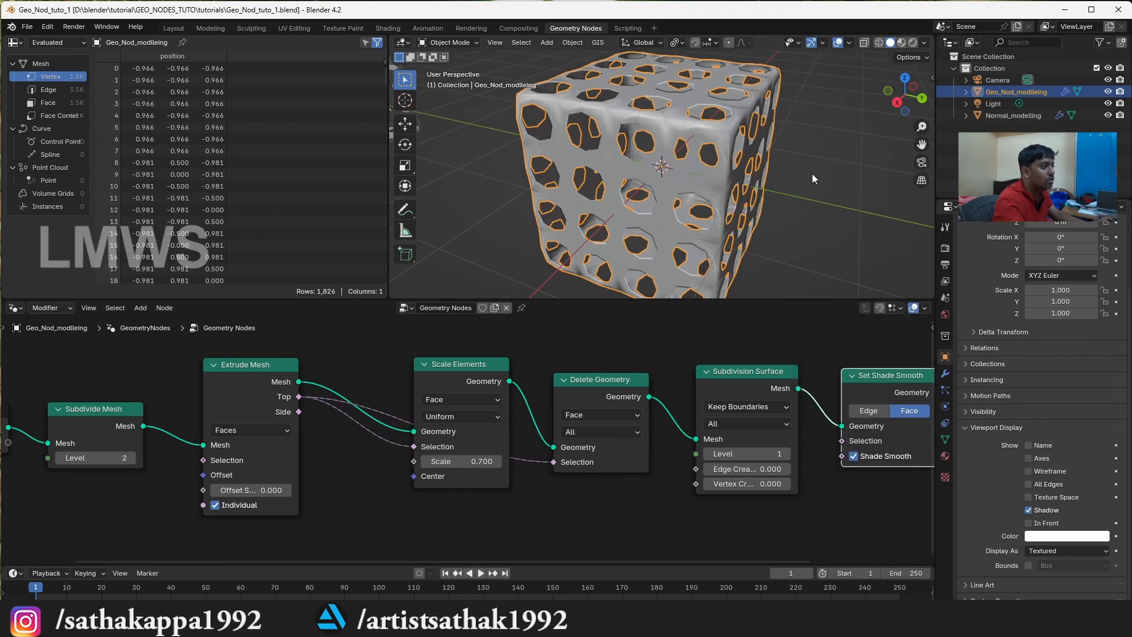
Raise the Subdivision Surface node's level and select the conventionally modelled cube behind for comparison
left_click(786, 454)
key("ctrl+s")
left_click_drag(899, 101, 876, 112)
left_click(521, 183)
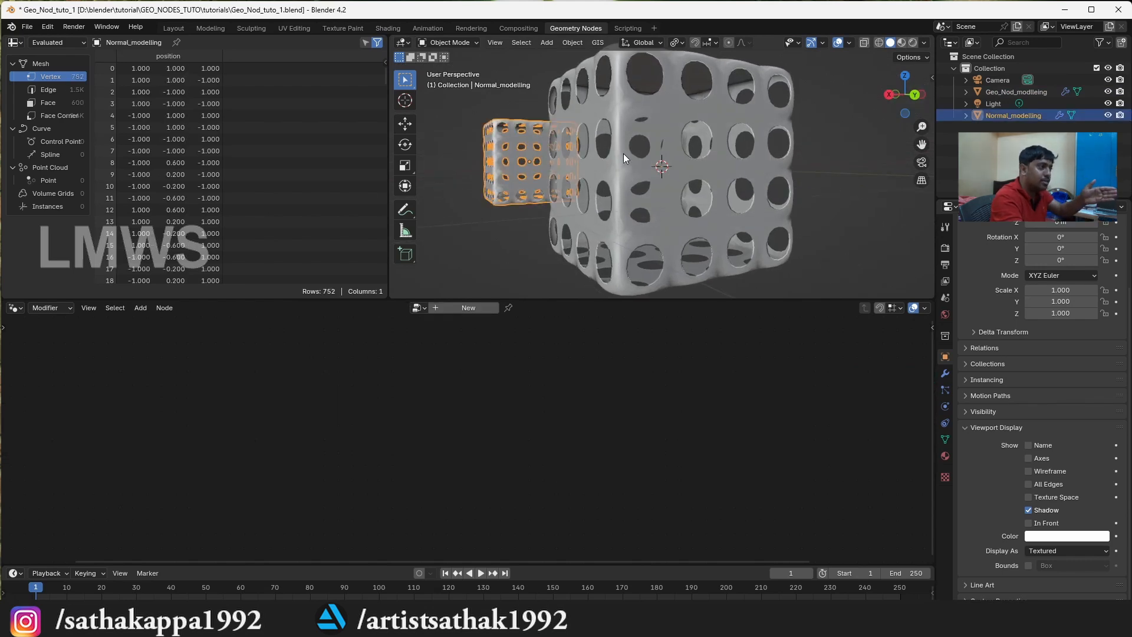
Reselect the geometry-nodes cube, frame its whole node tree and compare it with the conventionally modelled cube
left_click(647, 198)
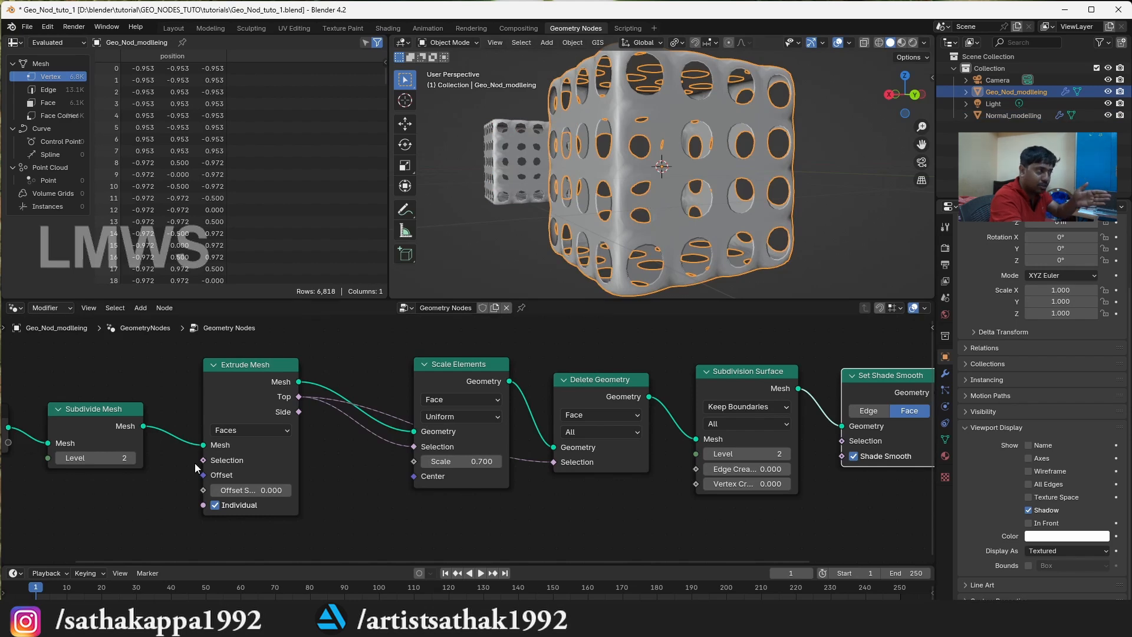
key("Home")
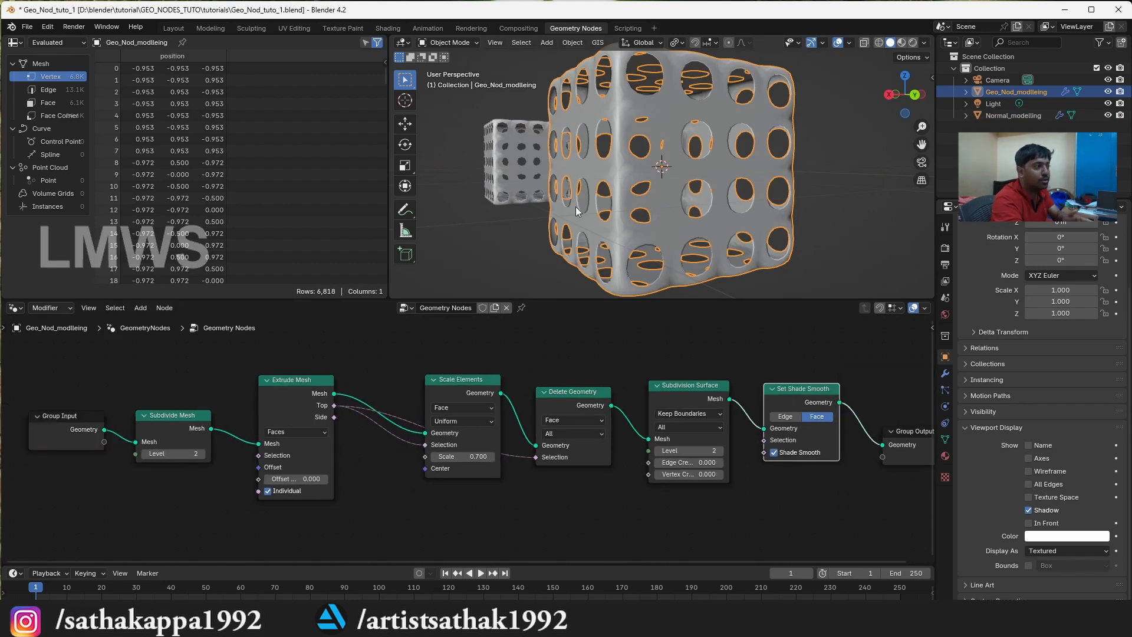
left_click(514, 171)
left_click(601, 188)
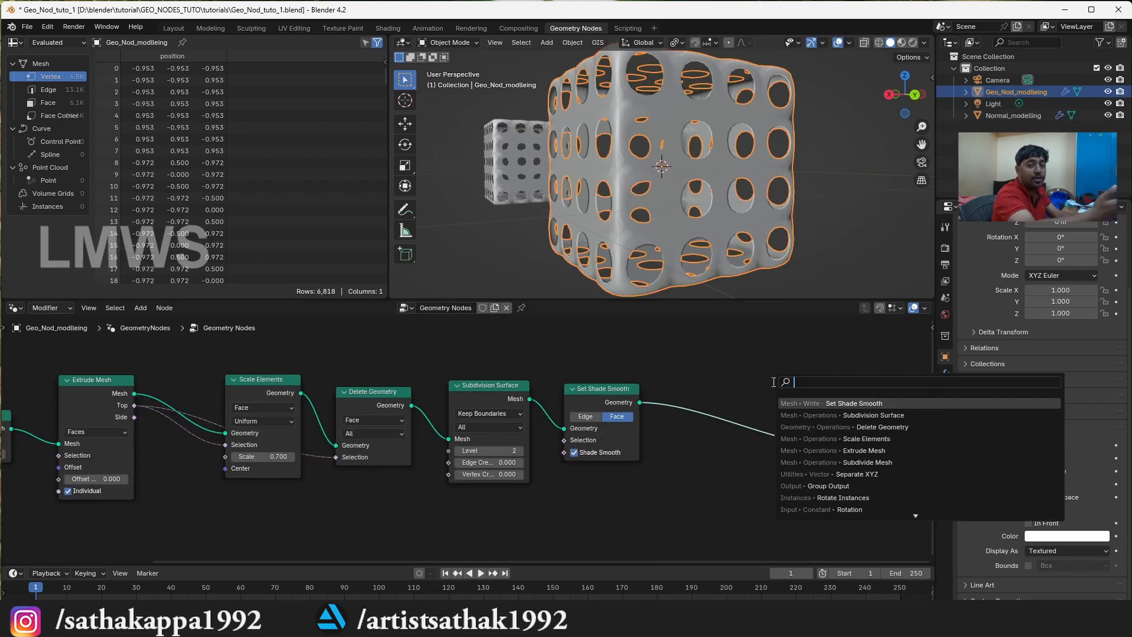
Add a Set Material node between Set Shade Smooth and Group Output, and assign the material Mat_1
type("set mater")
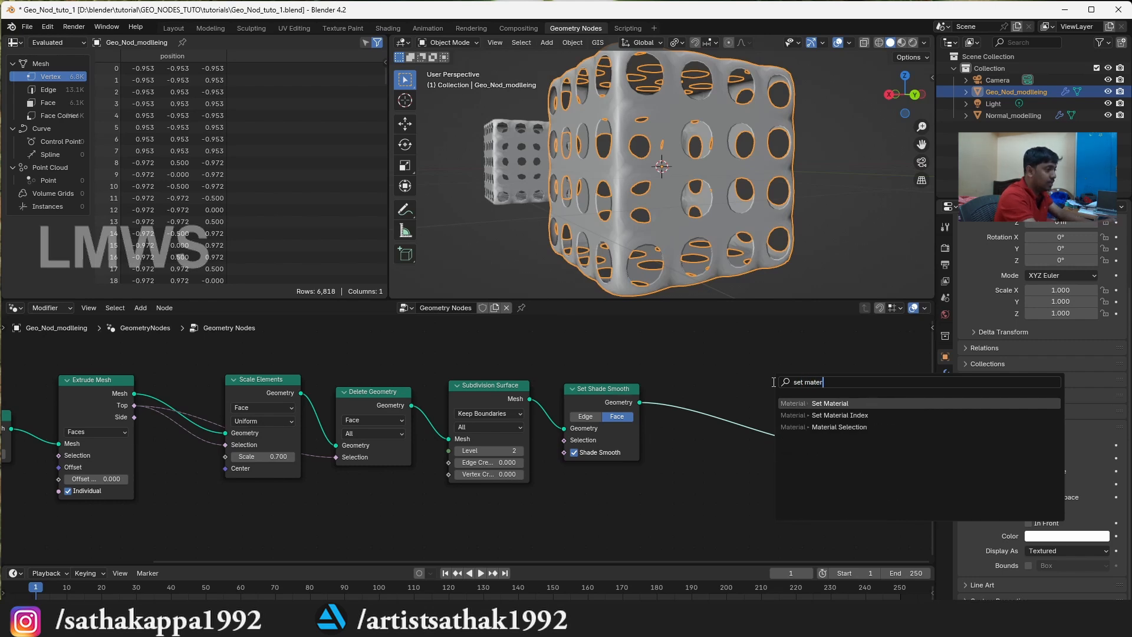
key("Return")
left_click(701, 453)
left_click(699, 447)
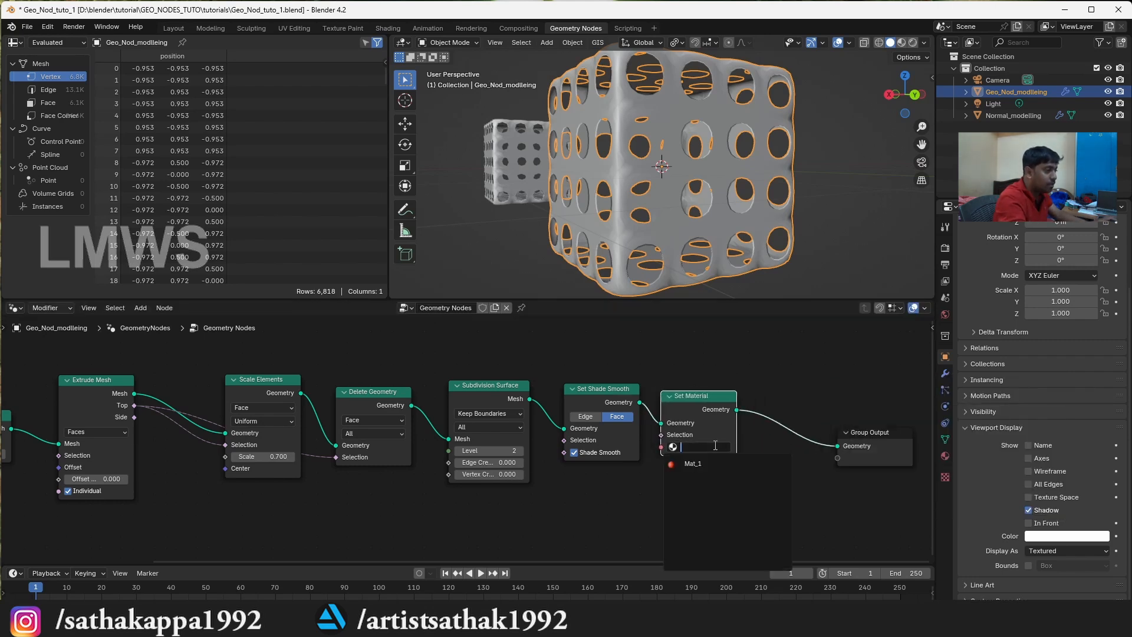
left_click(701, 463)
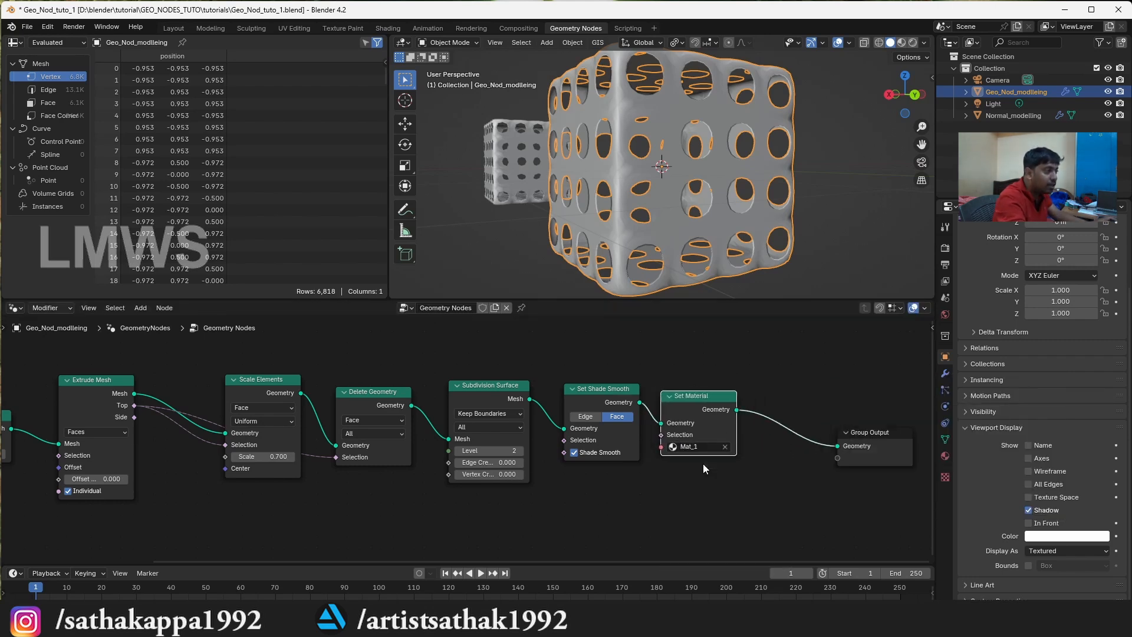
Show the scene in Material Preview shading, deselect the cube and bring both cubes into view
left_click(902, 43)
left_click(819, 179)
left_click_drag(906, 97, 795, 130)
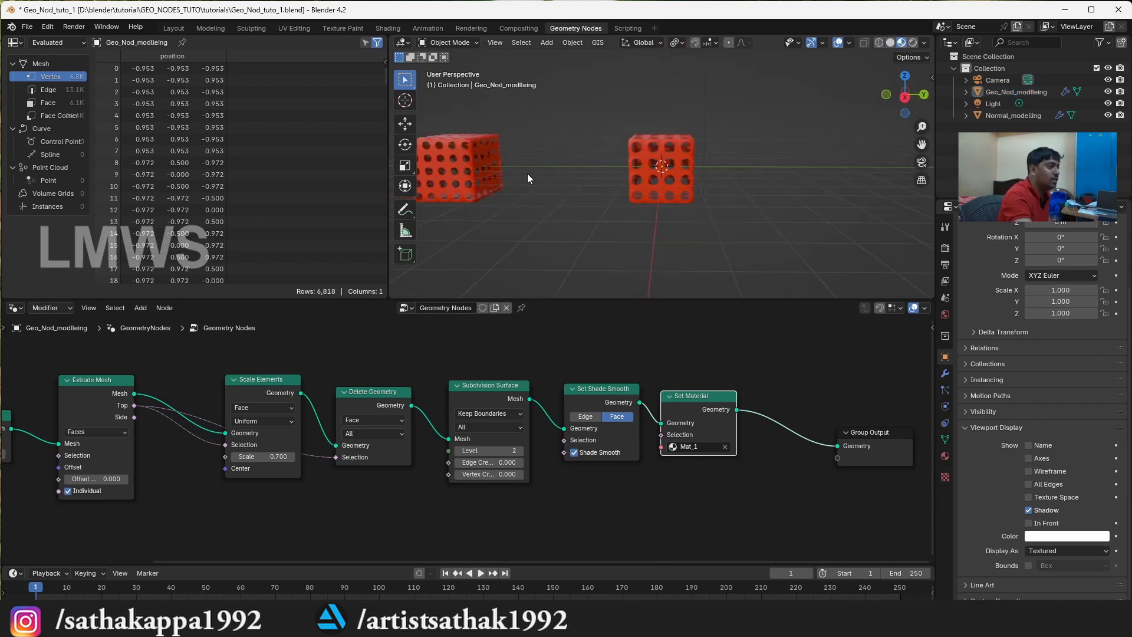
Compare the conventional and geometry-nodes cubes by selecting each in turn, ending on the geometry-nodes cube, and save the file
left_click(483, 162)
left_click(705, 162)
scroll(707, 177, "down", 5)
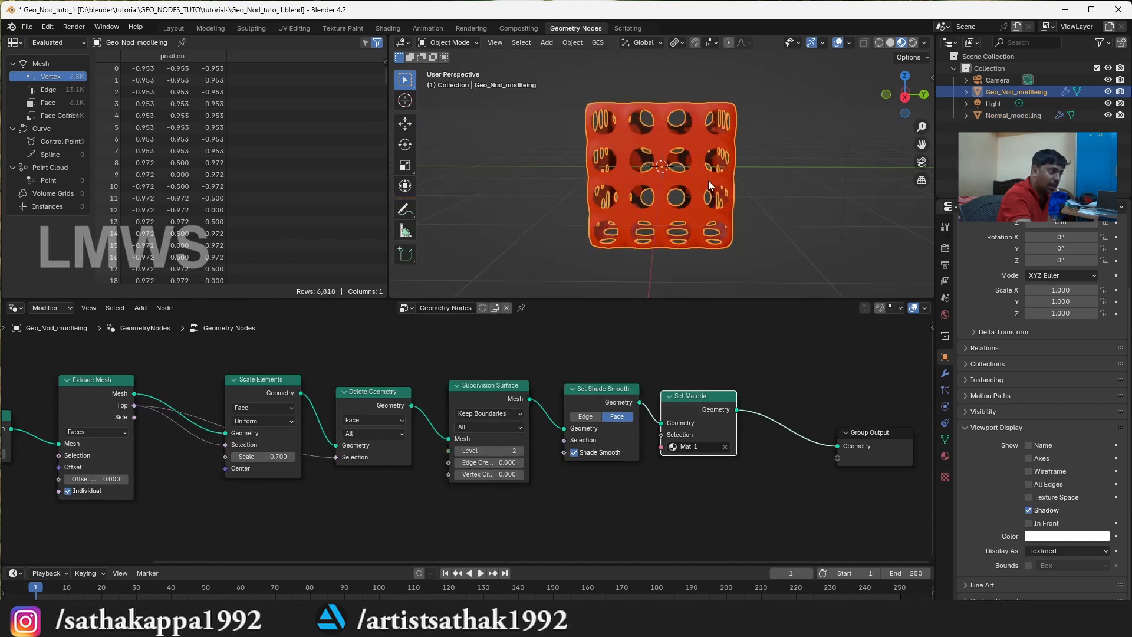
left_click(501, 183)
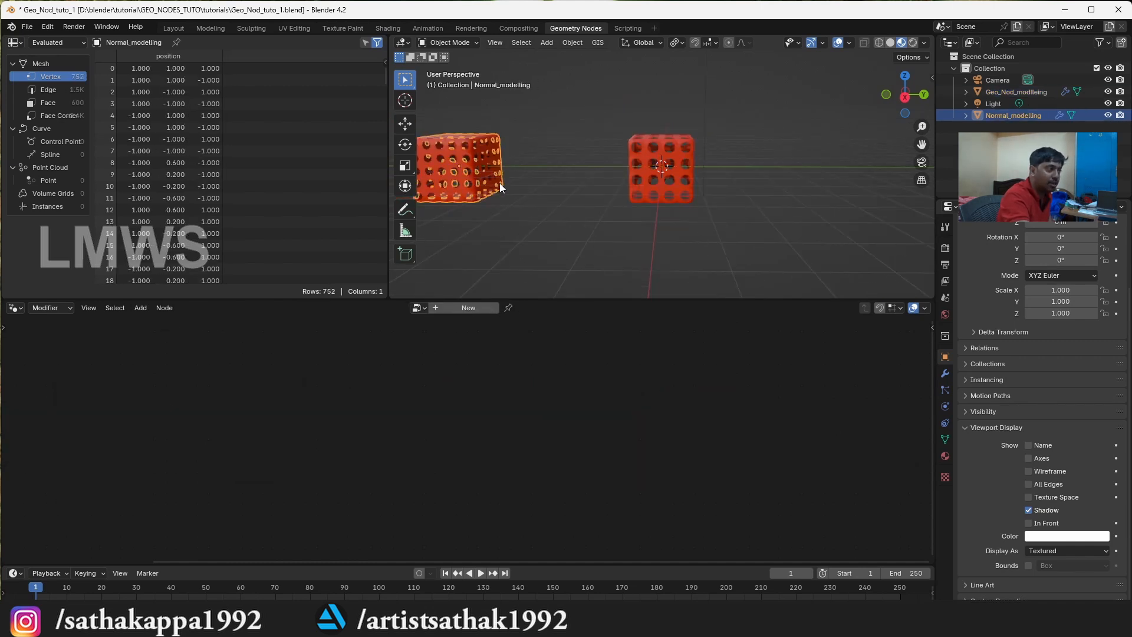
left_click(653, 178)
scroll(652, 181, "up", 3)
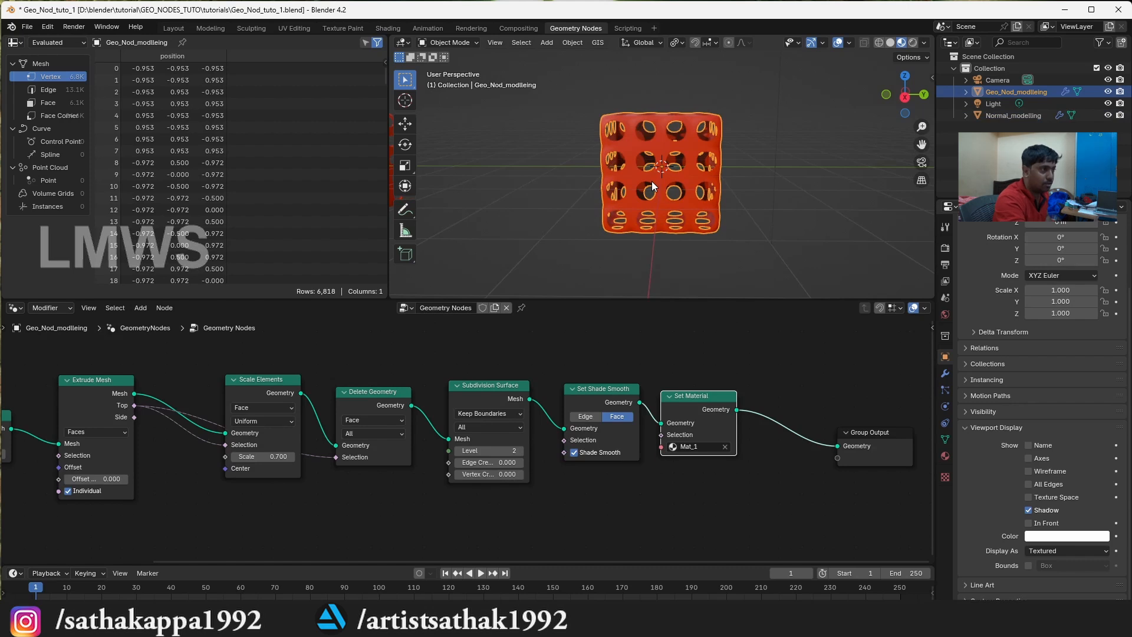
scroll(652, 183, "up", 1)
key("ctrl+s")
Turn on the Wireframe viewport display for the geometry-nodes cube and nudge the Delete Geometry node within the tree
left_click(572, 375)
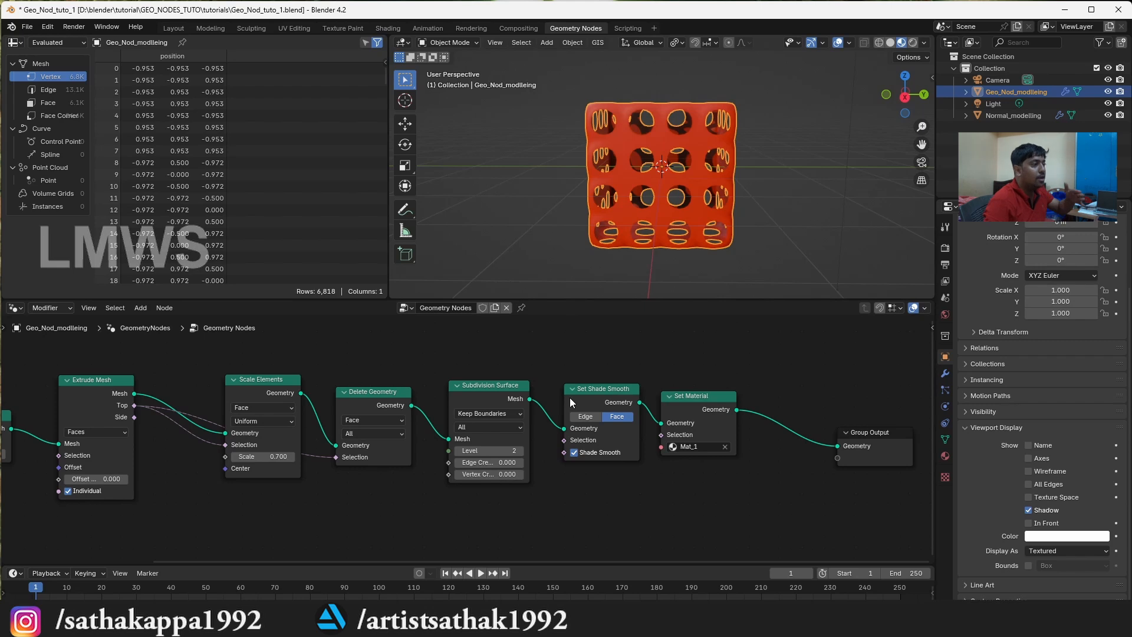
scroll(749, 174, "down", 2)
scroll(588, 384, "up", 1)
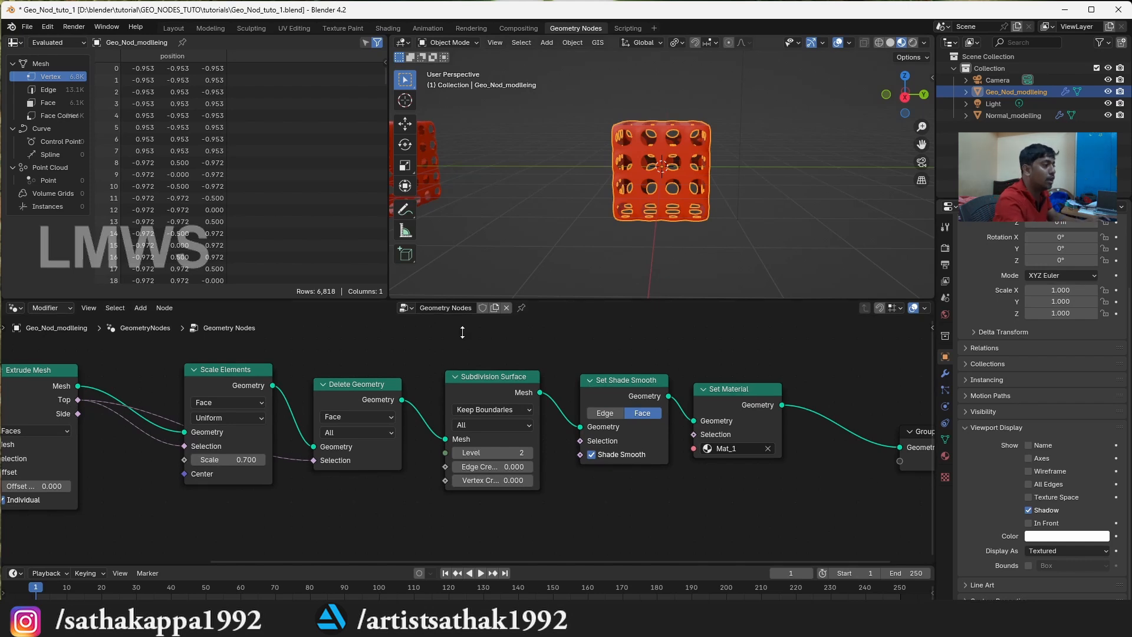
scroll(413, 436, "down", 1)
scroll(333, 403, "down", 3)
left_click_drag(398, 401, 401, 384)
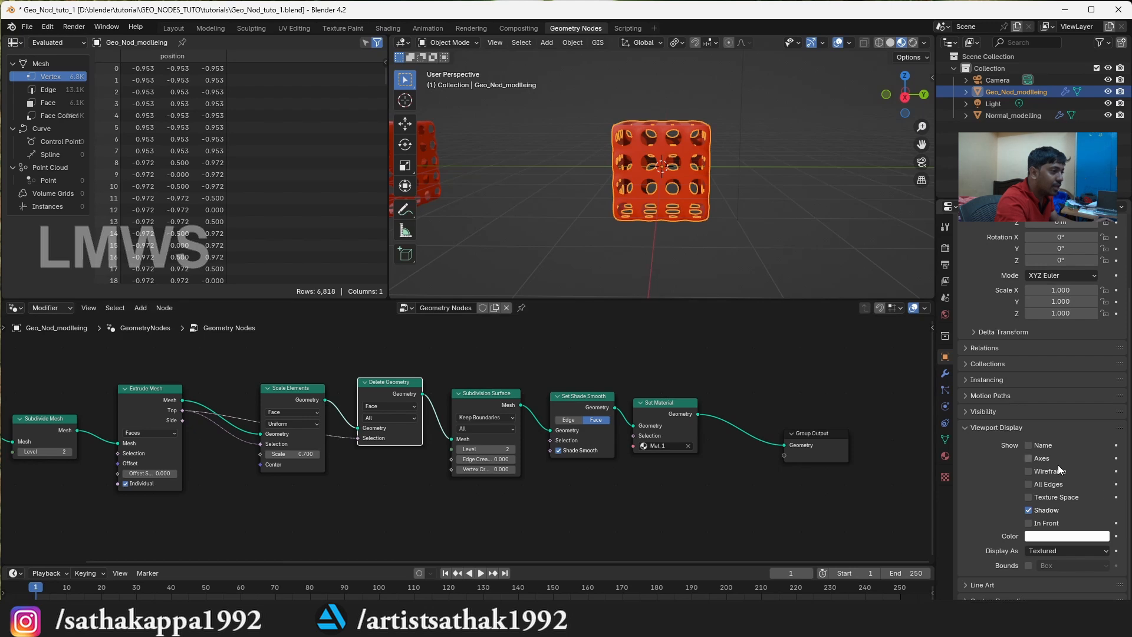
left_click(1040, 471)
scroll(896, 377, "up", 2)
left_click(769, 195)
scroll(707, 181, "up", 4)
left_click_drag(385, 372, 384, 377)
scroll(339, 403, "down", 1)
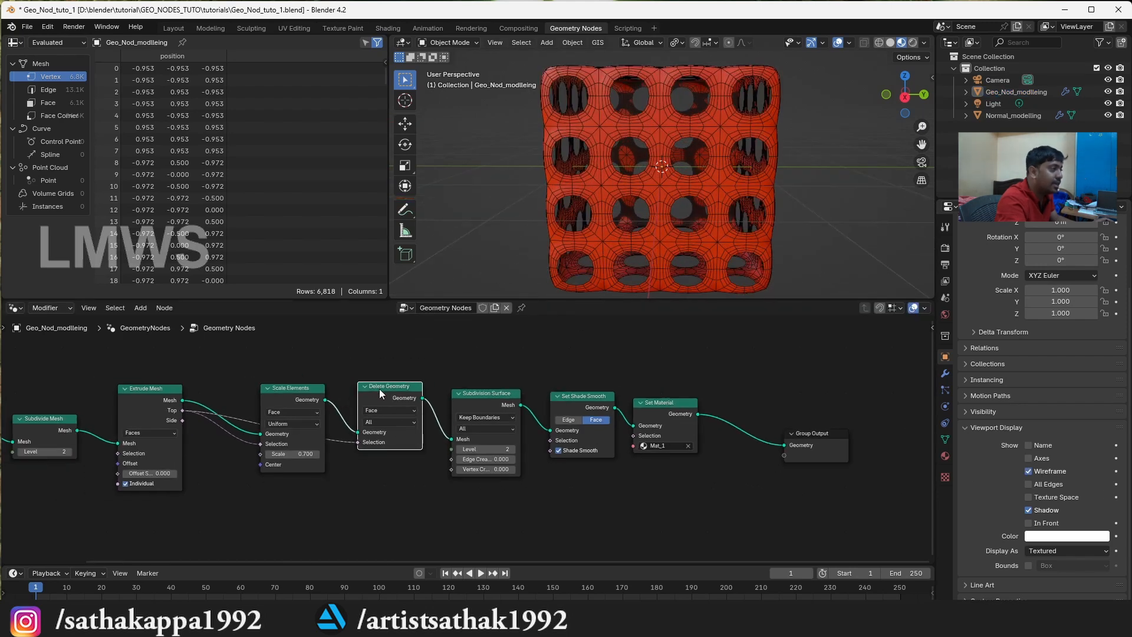
Link Scale Elements directly to Group Output to inspect the uncut cube, and restore the link from Set Material
left_click_drag(325, 400, 785, 445)
middle_click_drag(666, 176, 709, 154)
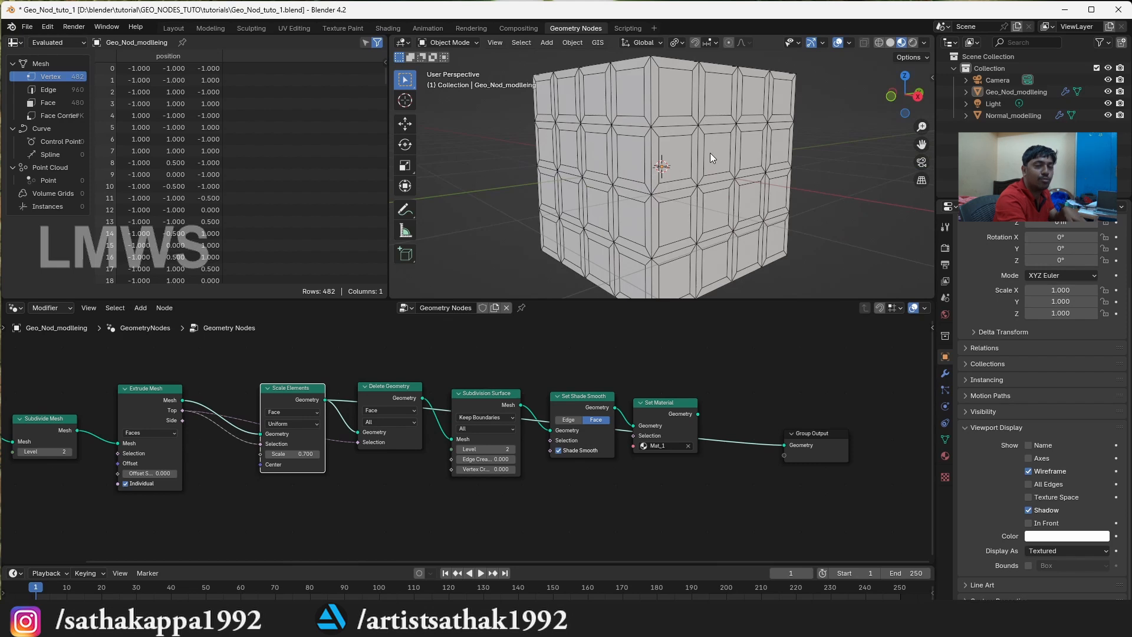
left_click_drag(785, 444, 350, 416)
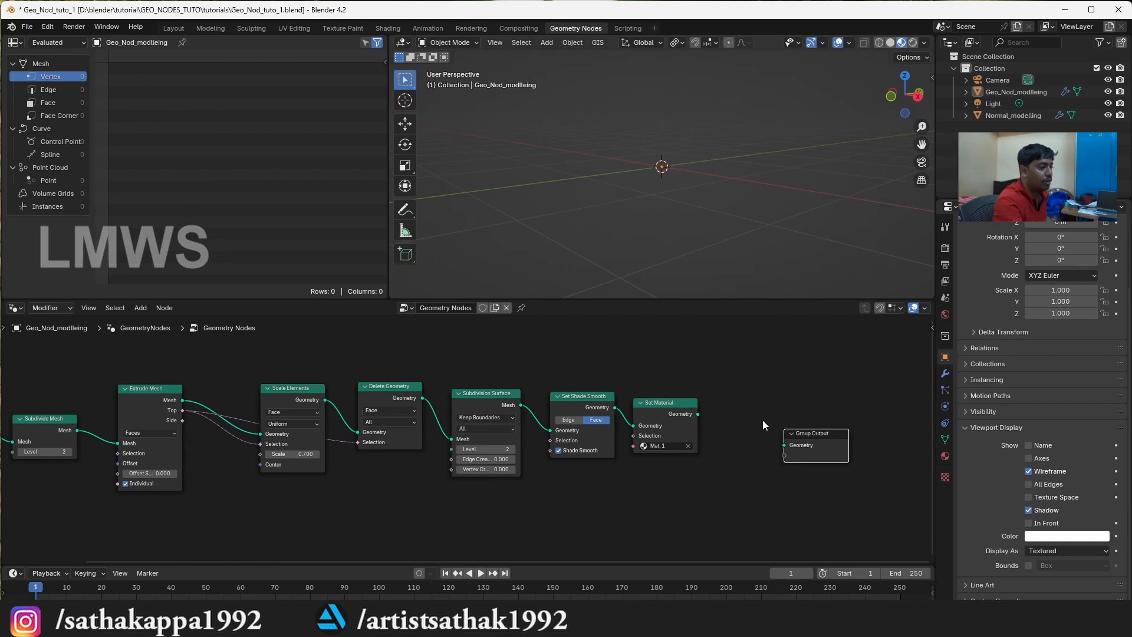
left_click_drag(699, 414, 779, 445)
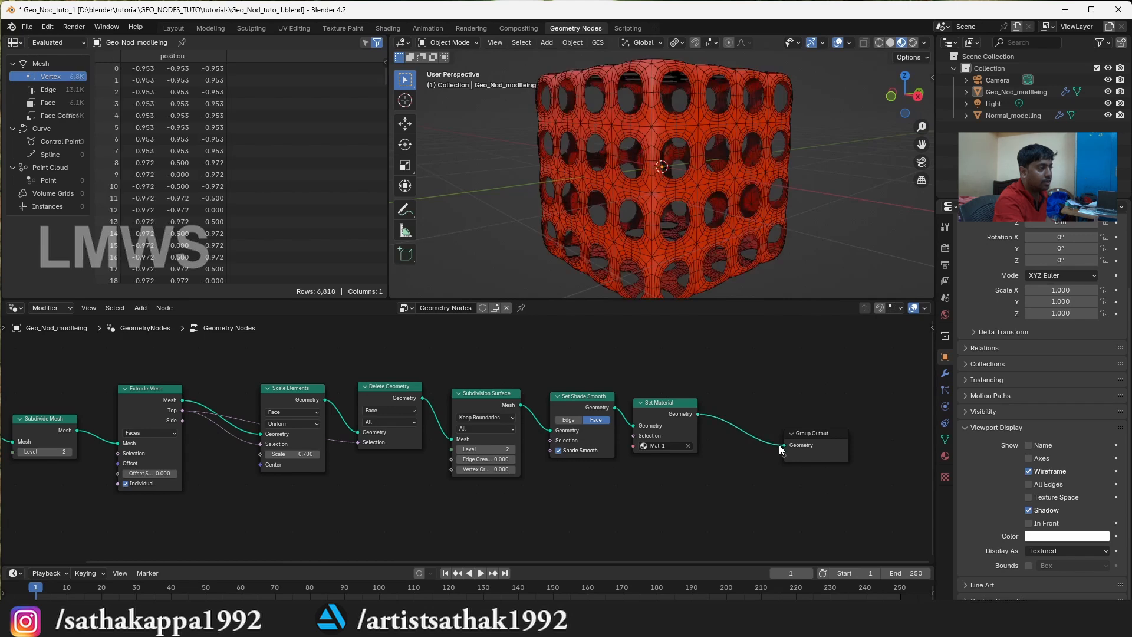
Save the cube file and open the recent file Geo_node_2_Road.blend
scroll(798, 246, "down", 1)
key("ctrl+s")
mouse_move(901, 99)
left_mouse_down()
mouse_move(837, 100)
mouse_move(812, 122)
mouse_move(886, 96)
left_mouse_up()
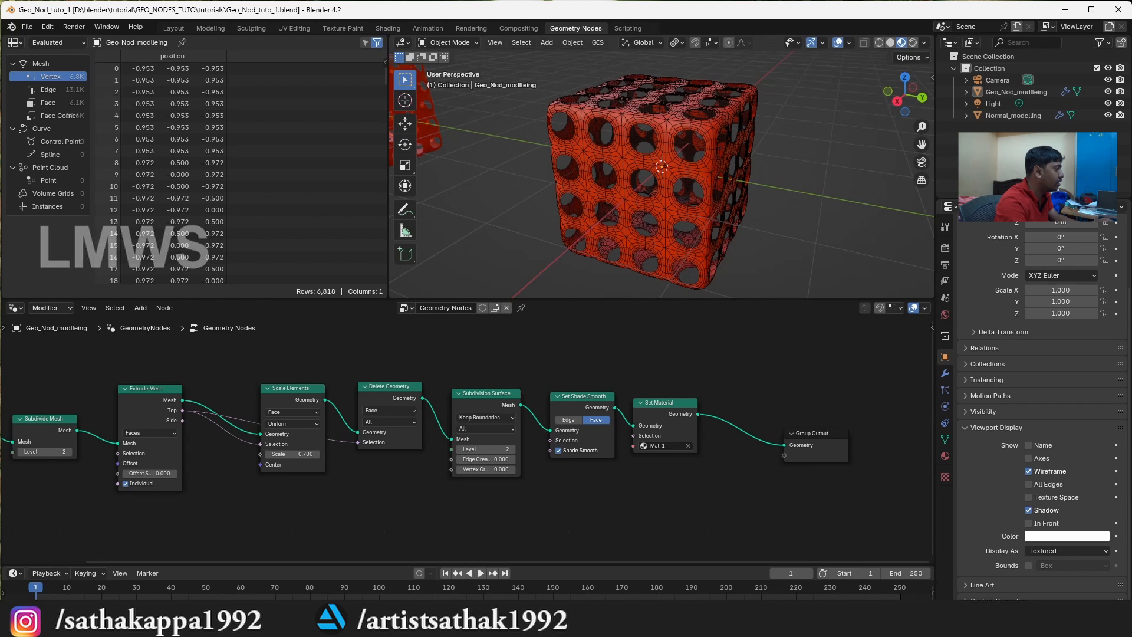
left_click(28, 26)
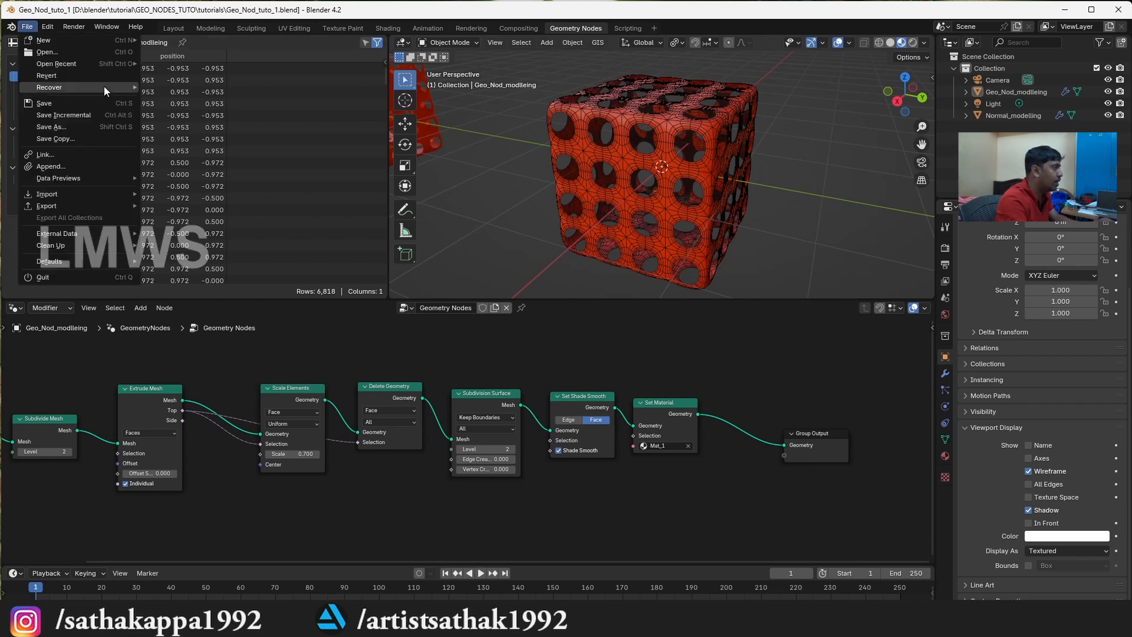
mouse_move(119, 64)
left_click(198, 146)
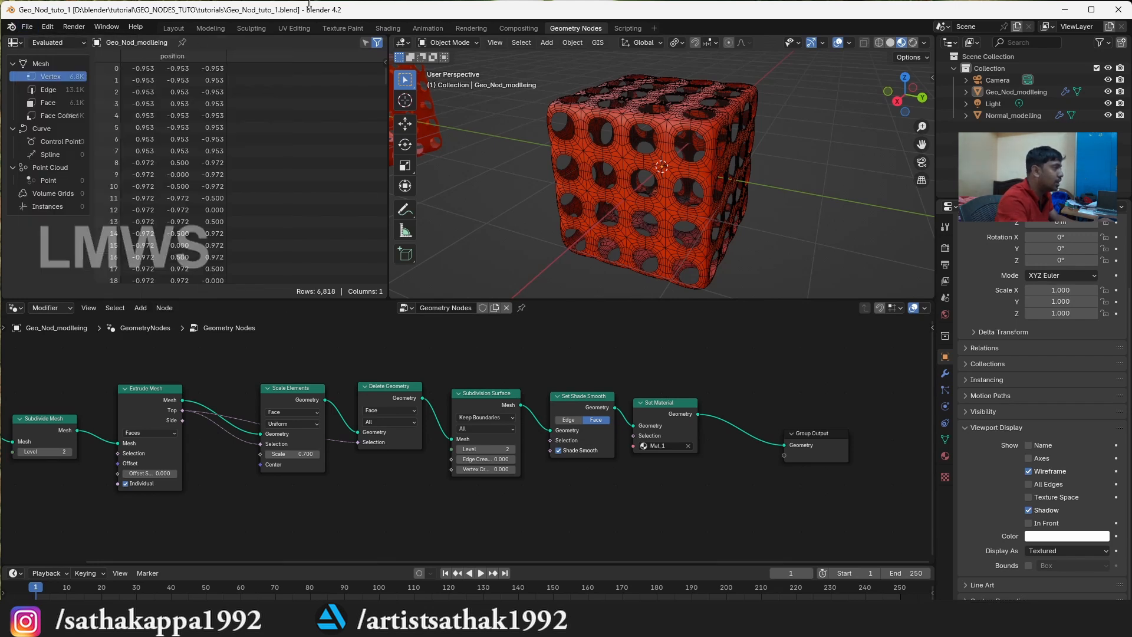
Switch to the Layout workspace and view the full length of the road from an elevated angle
left_click(171, 28)
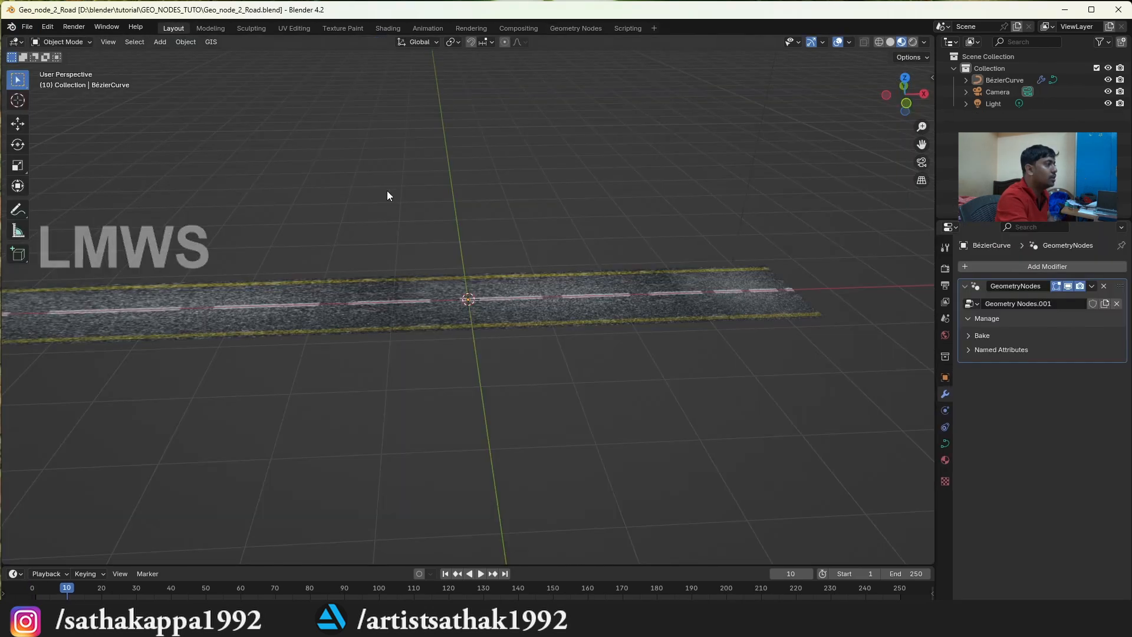
left_click_drag(891, 107, 684, 116)
left_click_drag(921, 146, 772, 199)
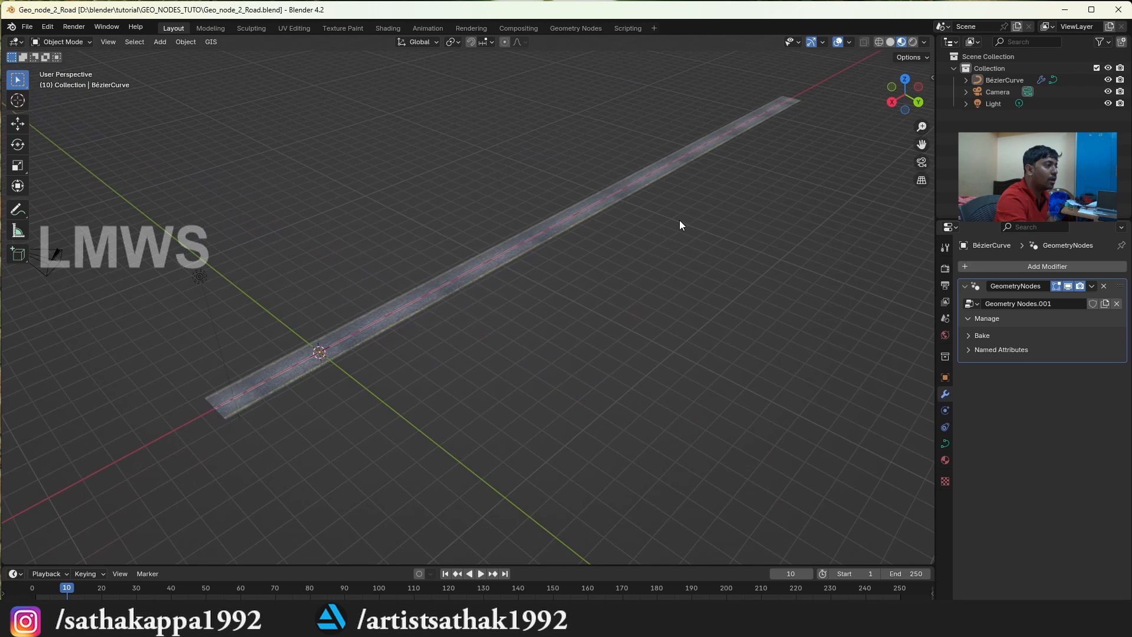
Select the road's Bézier curve, inspect its control points in Edit Mode and return to Object Mode
left_click(570, 216)
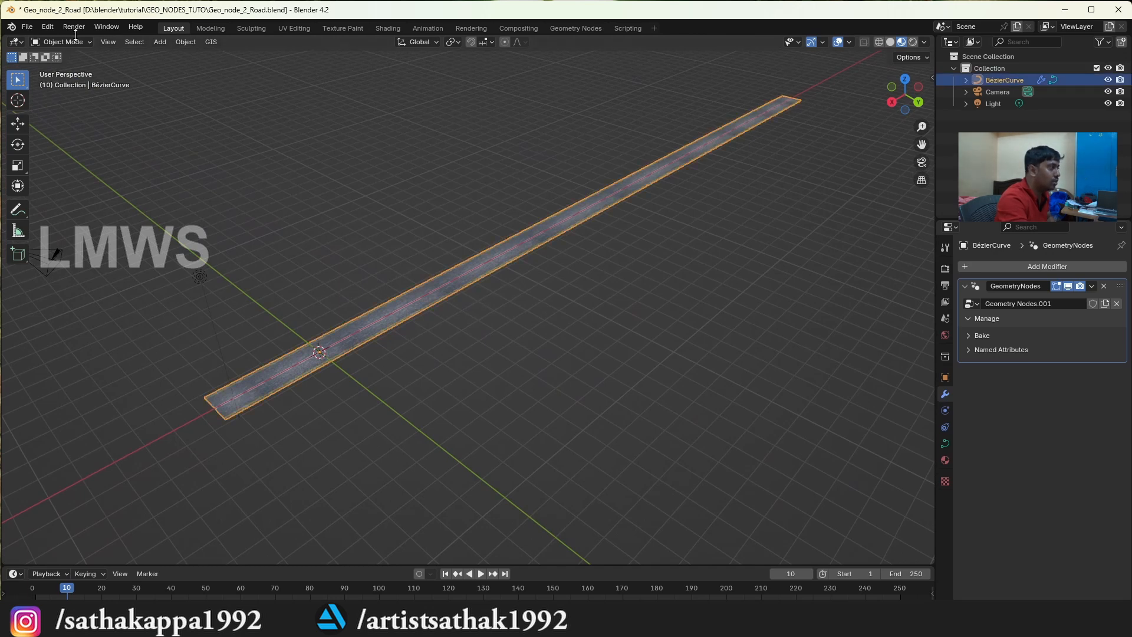
left_click(59, 42)
key("Tab")
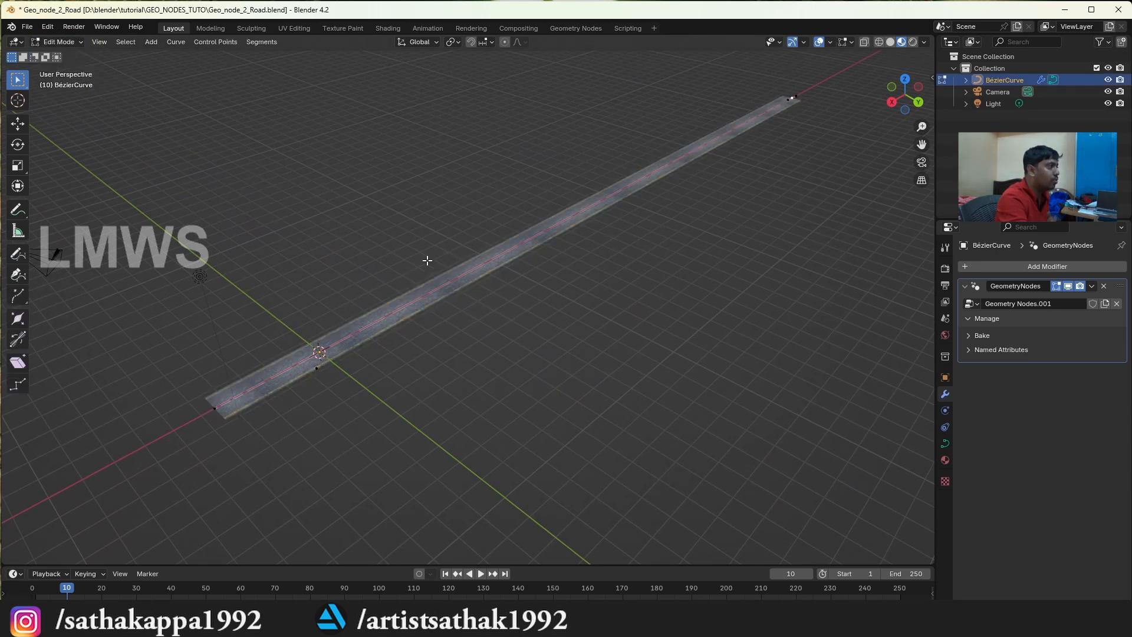
scroll(421, 289, "up", 2)
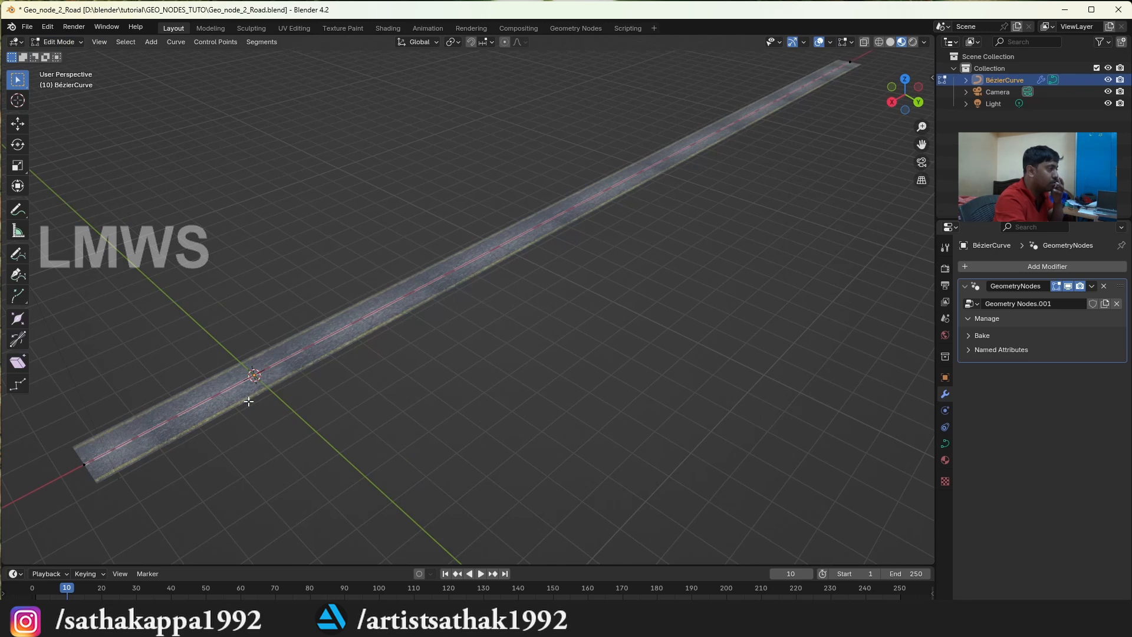
scroll(366, 353, "down", 2)
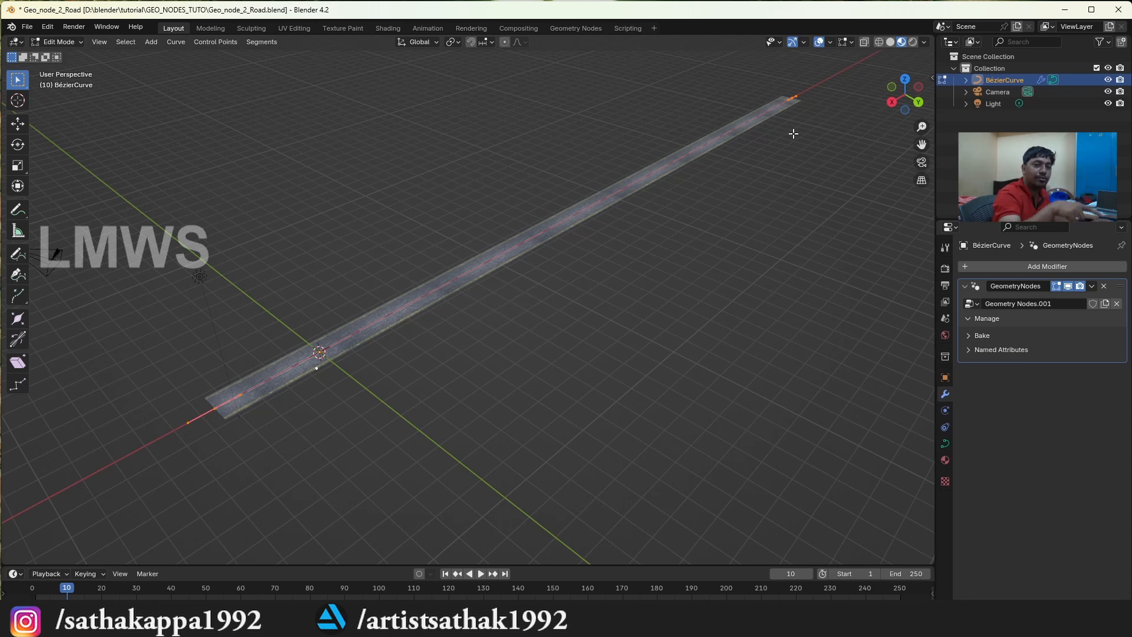
key("Tab")
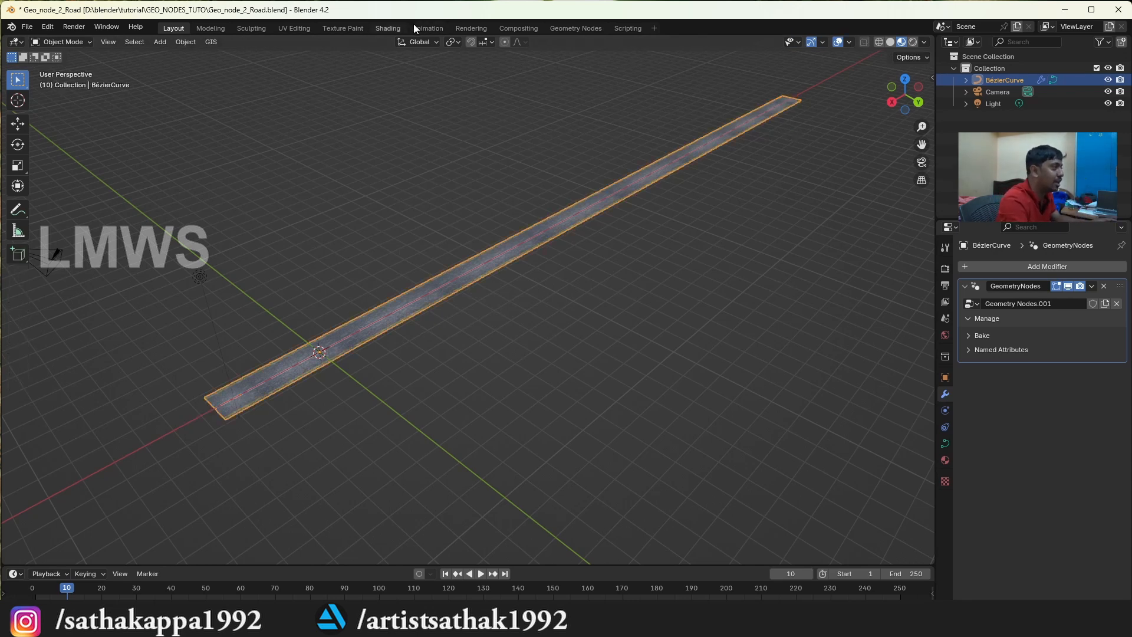
Switch to the Geometry Nodes workspace for the road curve and look along the road's surface
left_click(571, 28)
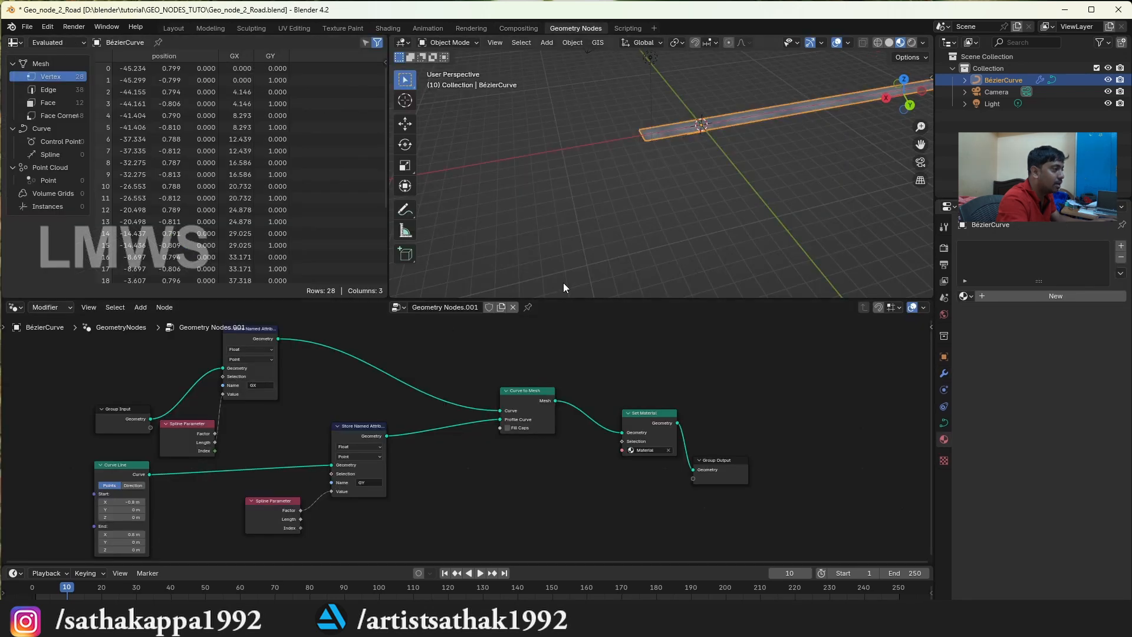
scroll(797, 100, "up", 4)
scroll(794, 104, "down", 1)
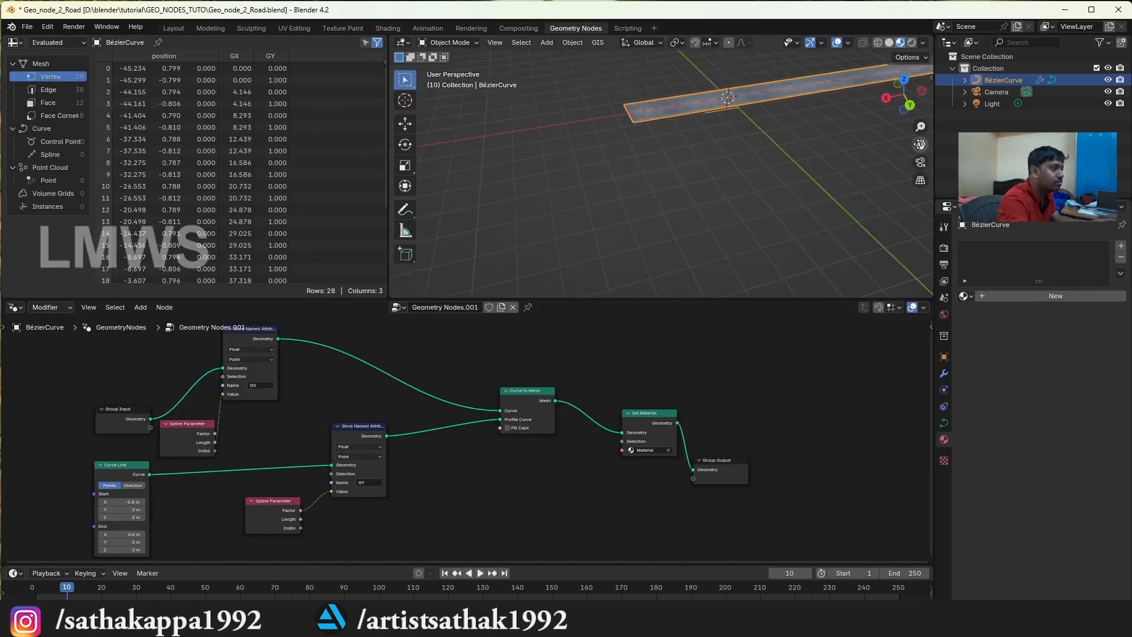
left_click_drag(920, 144, 760, 239)
scroll(677, 171, "up", 5)
left_click_drag(920, 101, 1055, 74)
scroll(227, 437, "up", 1)
Spread out the road's Group Input, Curve to Mesh, lower Spline Parameter, Set Material and GY Store Named Attribute nodes, and view the road lengthwise
left_click_drag(83, 426, 75, 394)
scroll(75, 394, "down", 1)
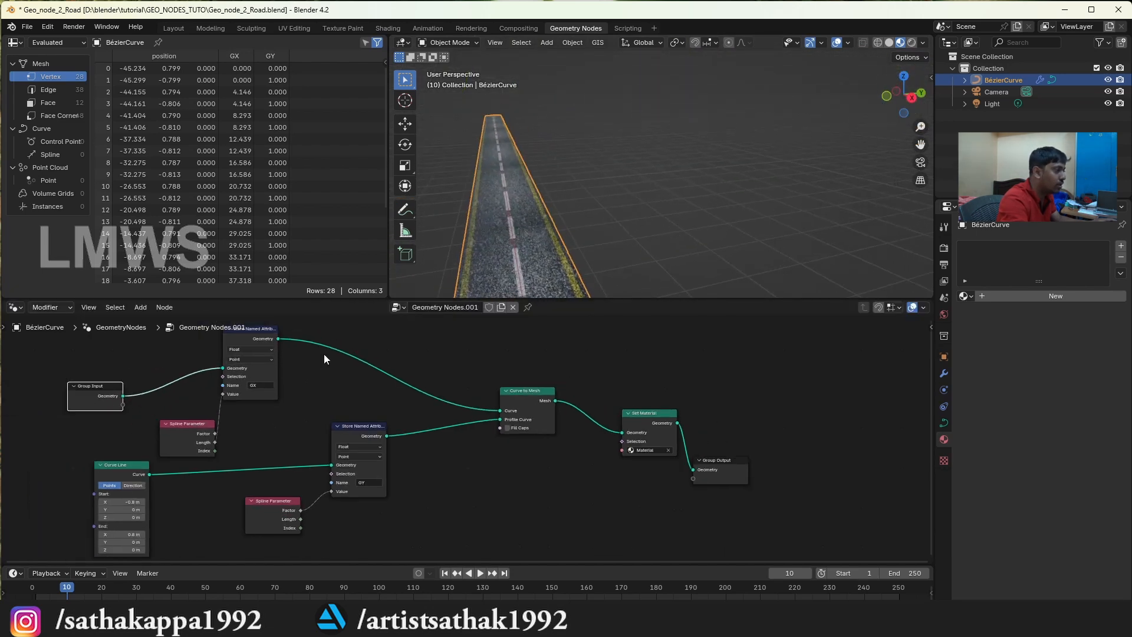
left_click_drag(522, 398, 495, 381)
scroll(465, 415, "up", 1)
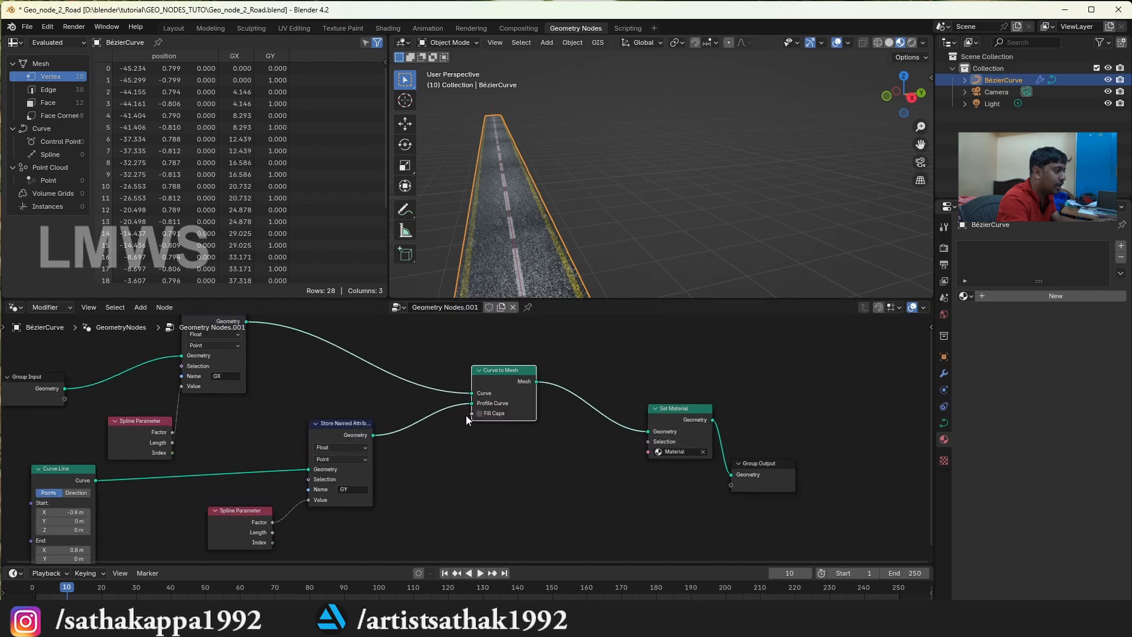
left_click_drag(245, 519, 193, 498)
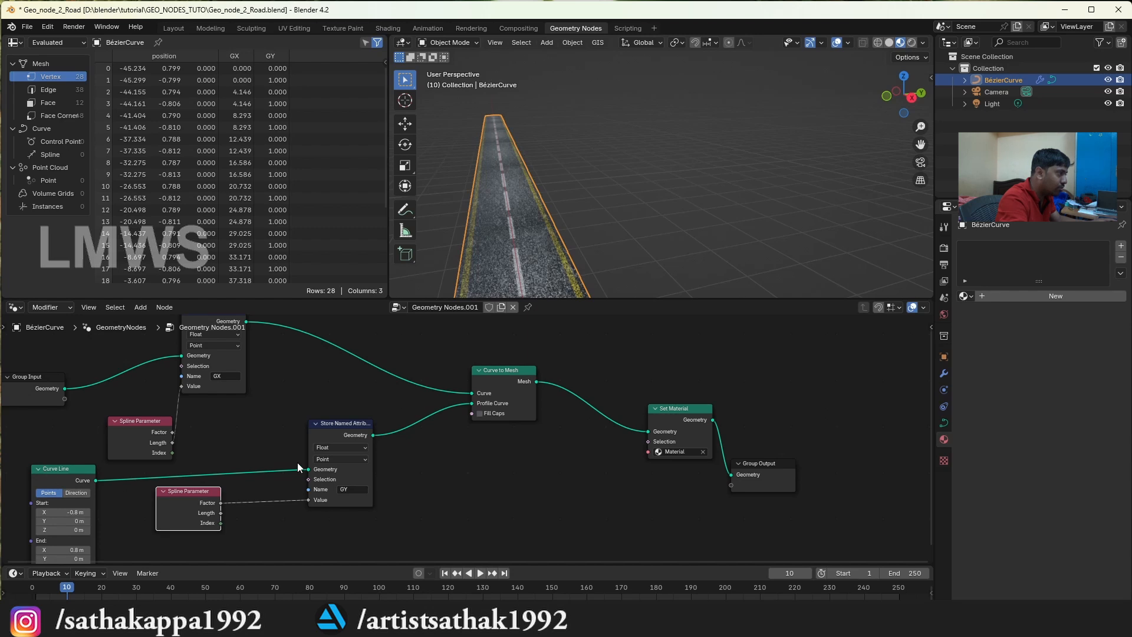
left_click_drag(691, 422, 678, 393)
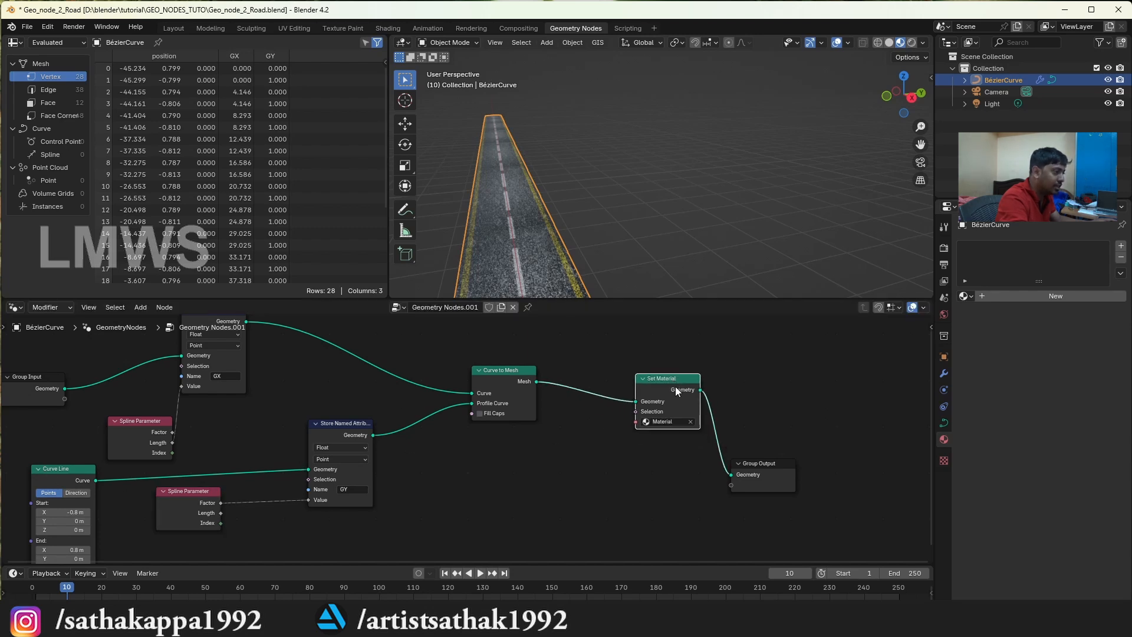
scroll(472, 433, "down", 1)
left_click_drag(351, 428, 355, 425)
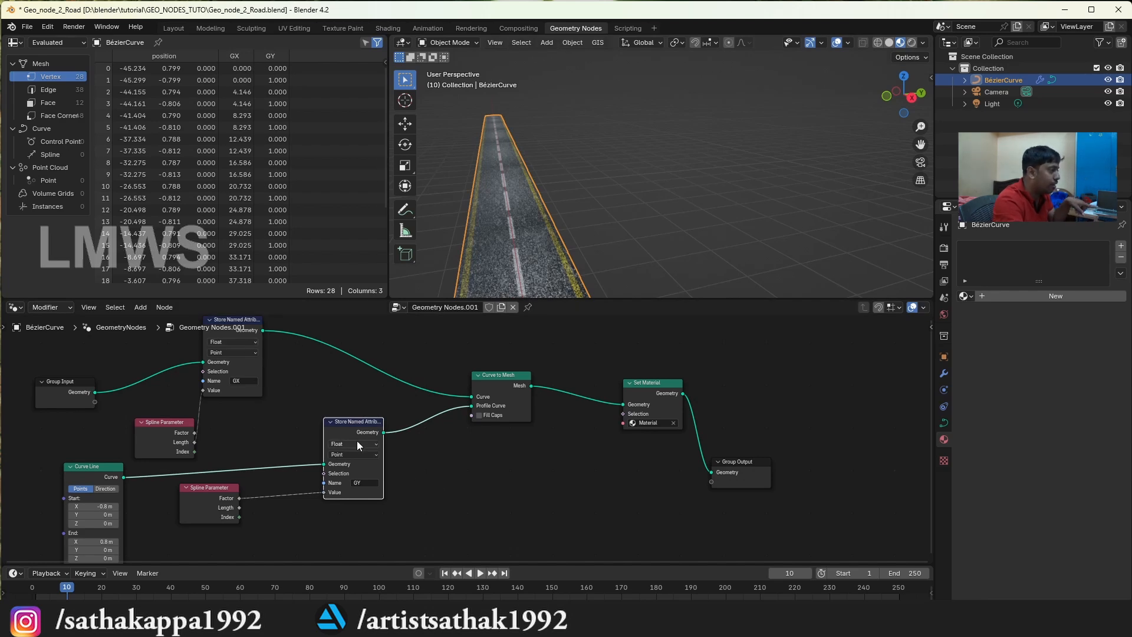
middle_click_drag(761, 135, 825, 122, "shift")
mouse_move(901, 100)
left_mouse_down()
mouse_move(876, 113)
mouse_move(922, 105)
mouse_move(825, 107)
mouse_move(894, 99)
left_mouse_up()
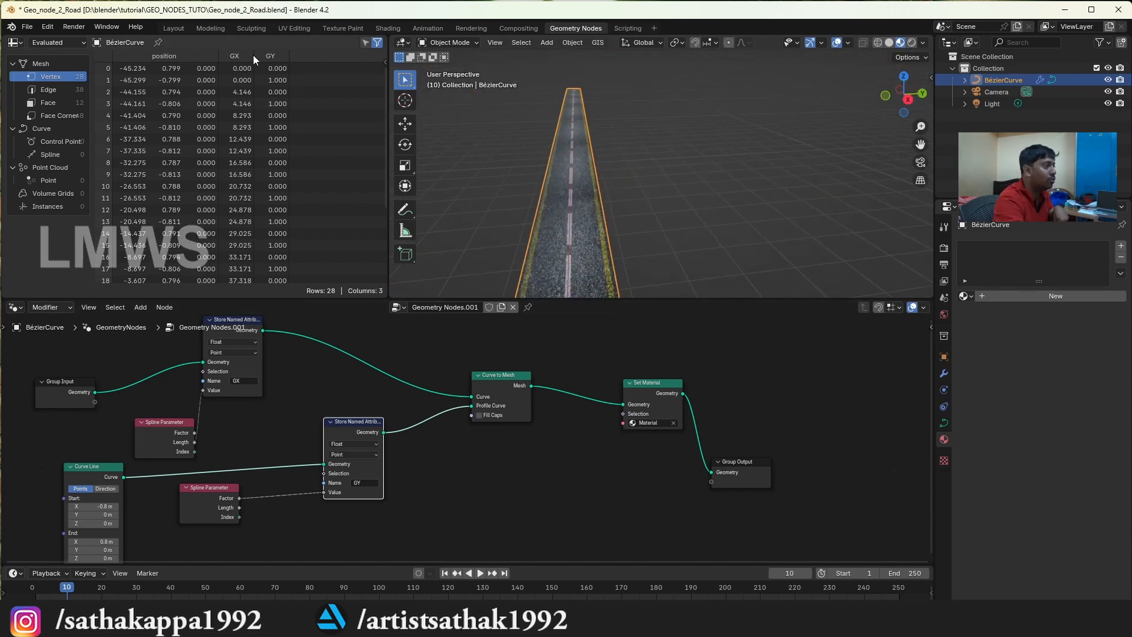
Switch to the Layout workspace, add a new Bézier curve and move it into the open space beside the straight road
left_click(177, 27)
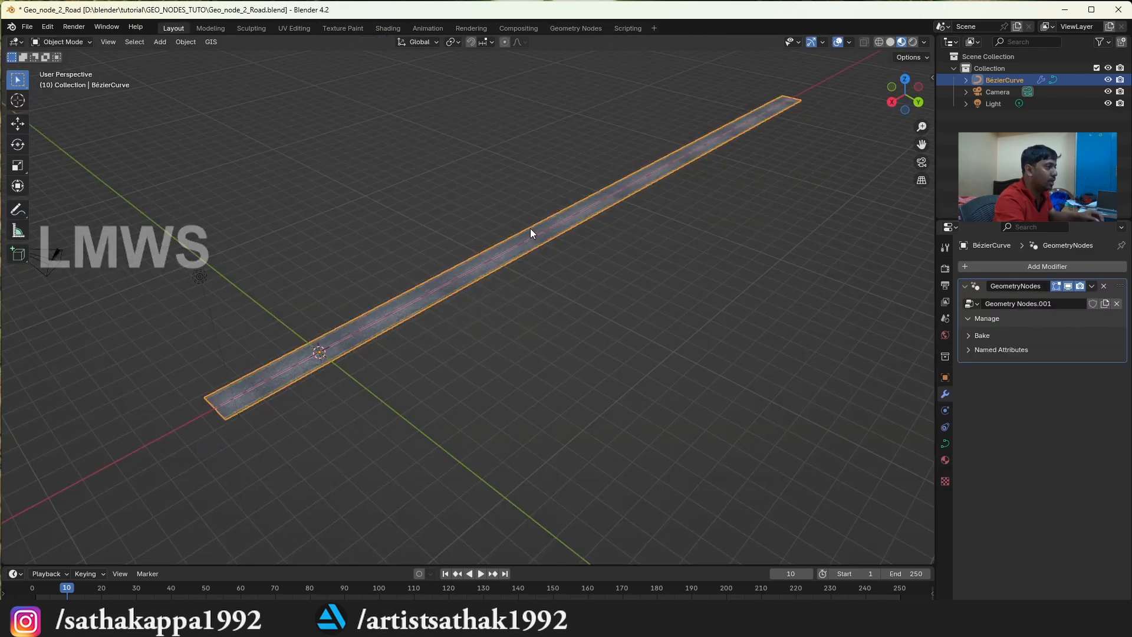
scroll(609, 290, "up", 2)
key("shift+a")
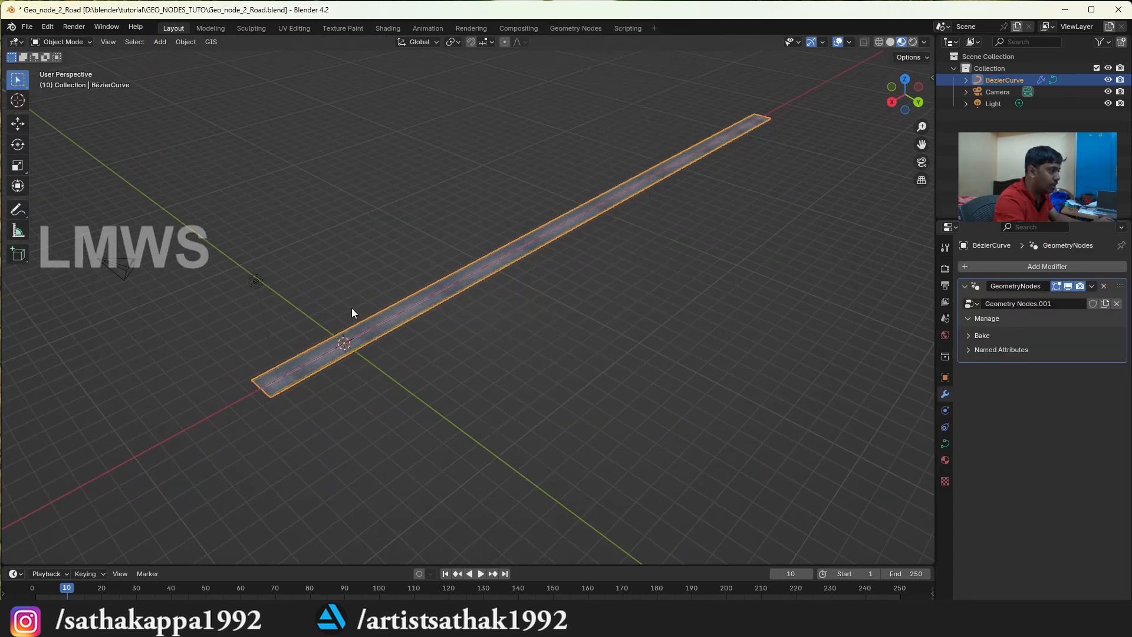
key("shift+a")
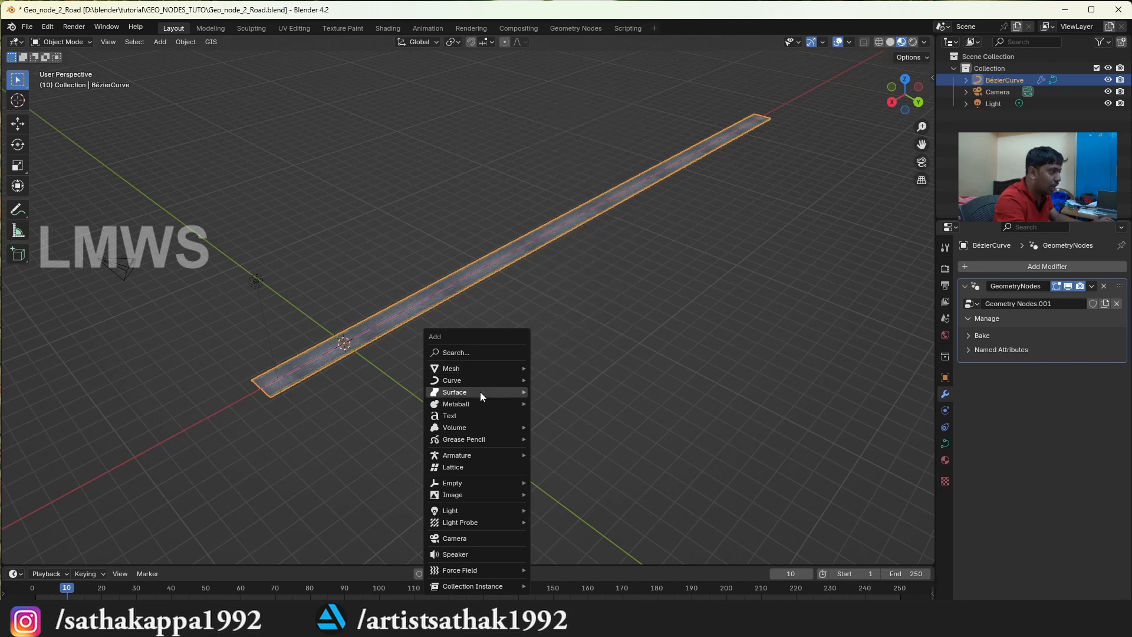
mouse_move(477, 380)
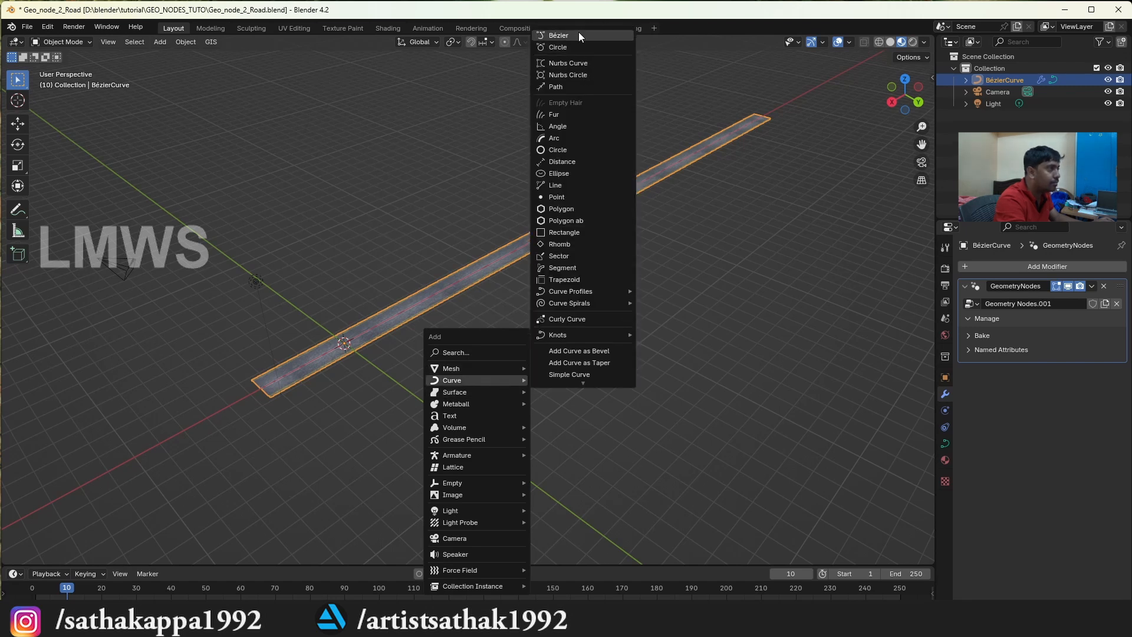
left_click(580, 36)
key("g")
left_click(520, 376)
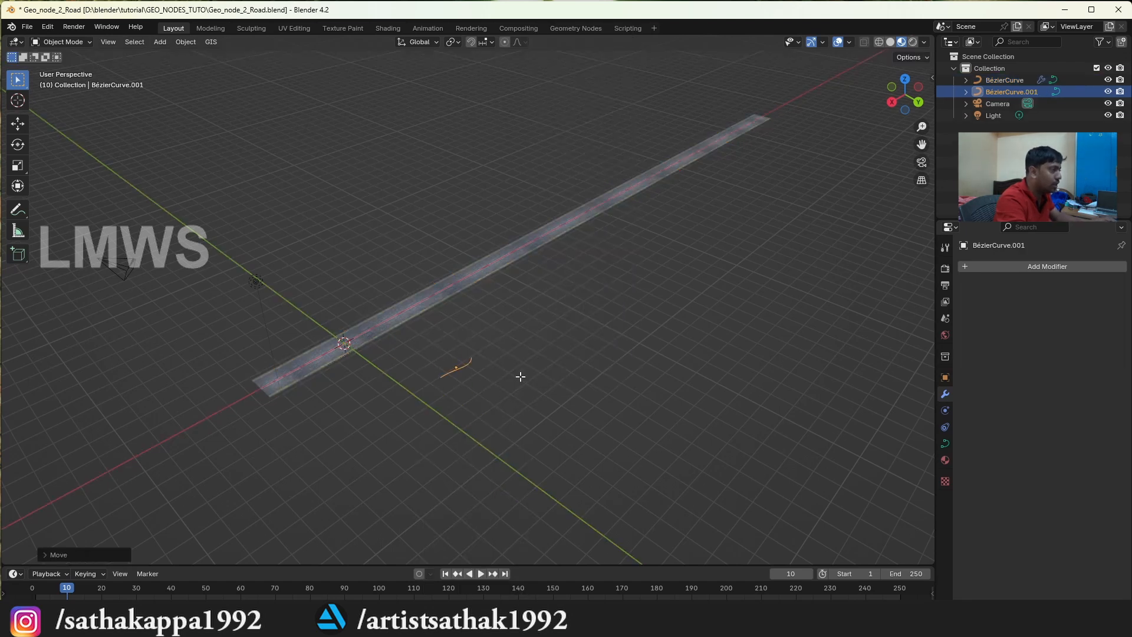
In Edit Mode, rotate the new curve's end point about Z and pull it outward into a longer bend, then return to Object Mode
key("Tab")
left_click(472, 358)
key("r")
key("z")
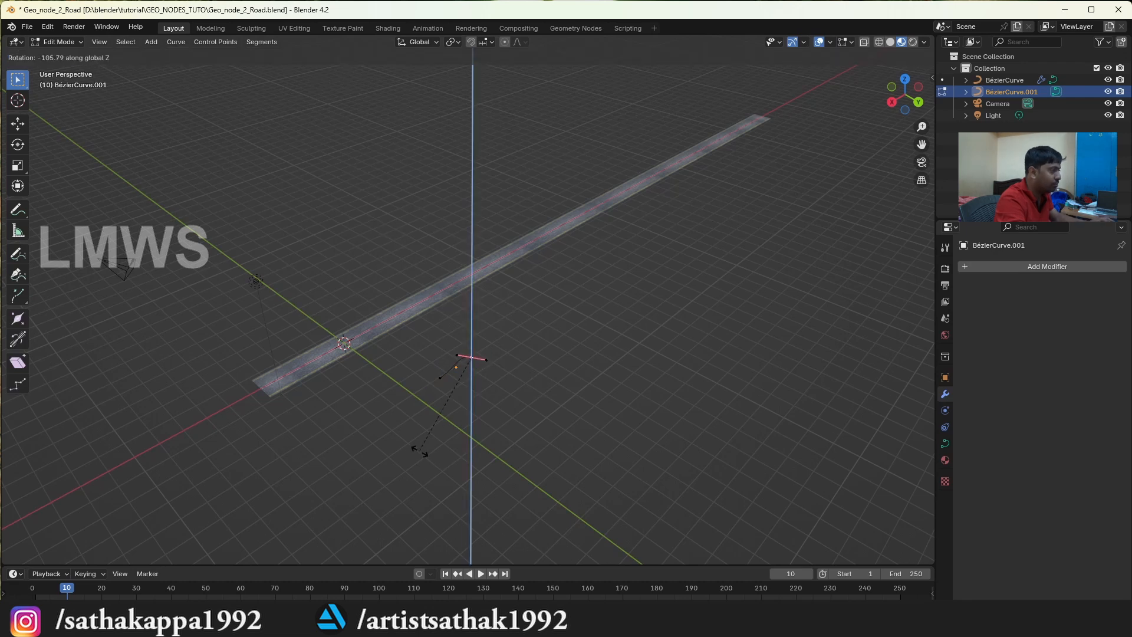
left_click(419, 451)
key("g")
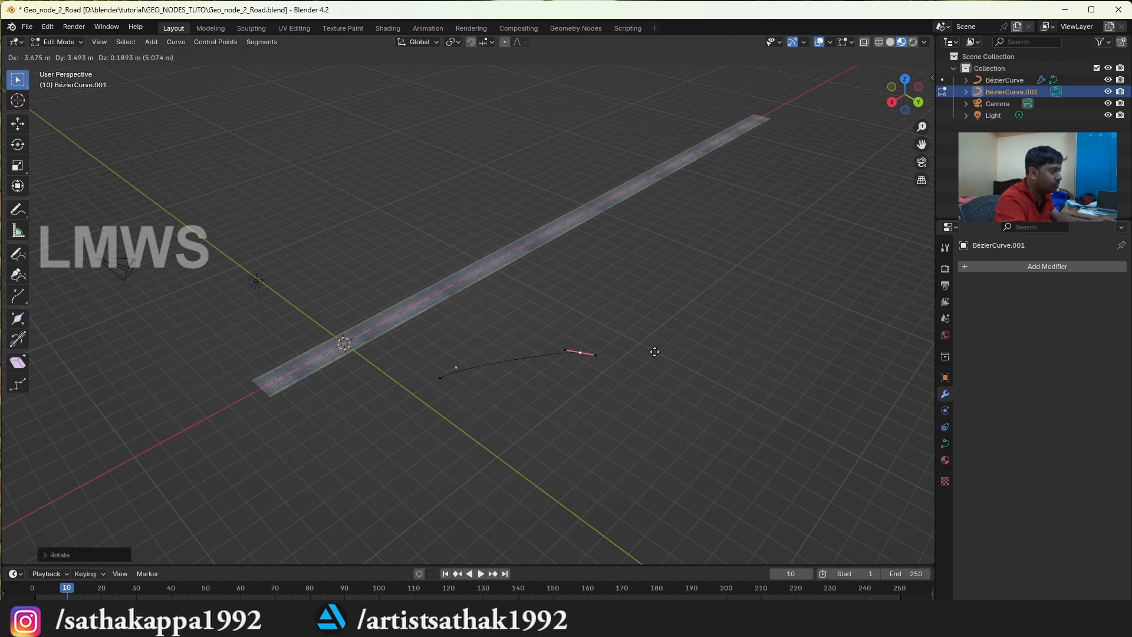
left_click(728, 384)
key("Tab")
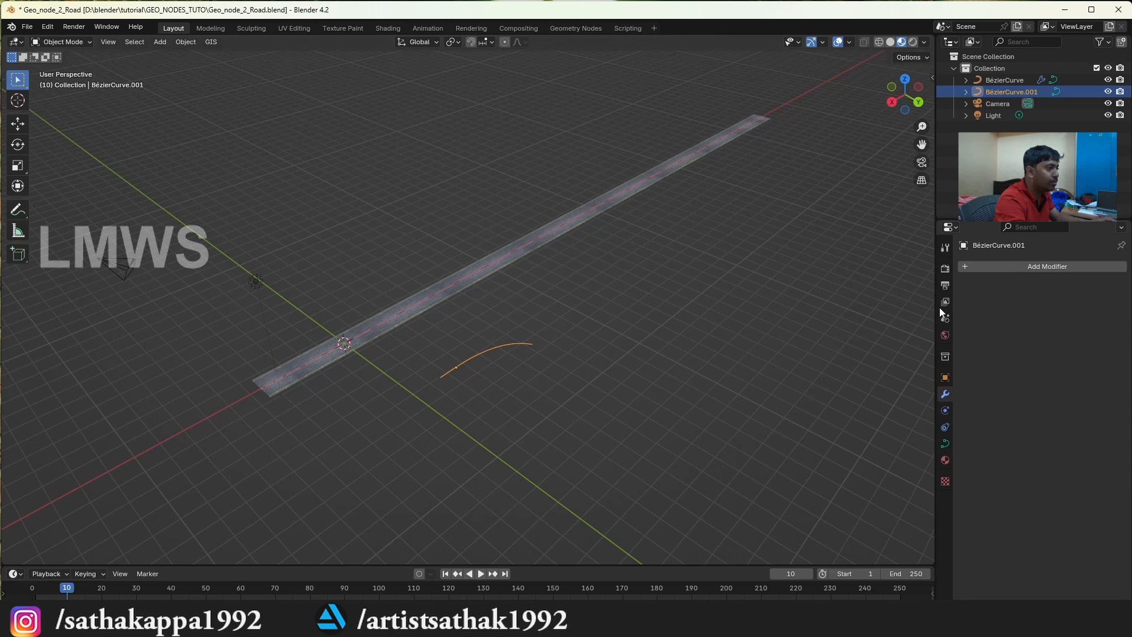
Add a Geometry Nodes modifier to the new curve and assign it the existing Geometry Nodes.001 road group
left_click(1029, 266)
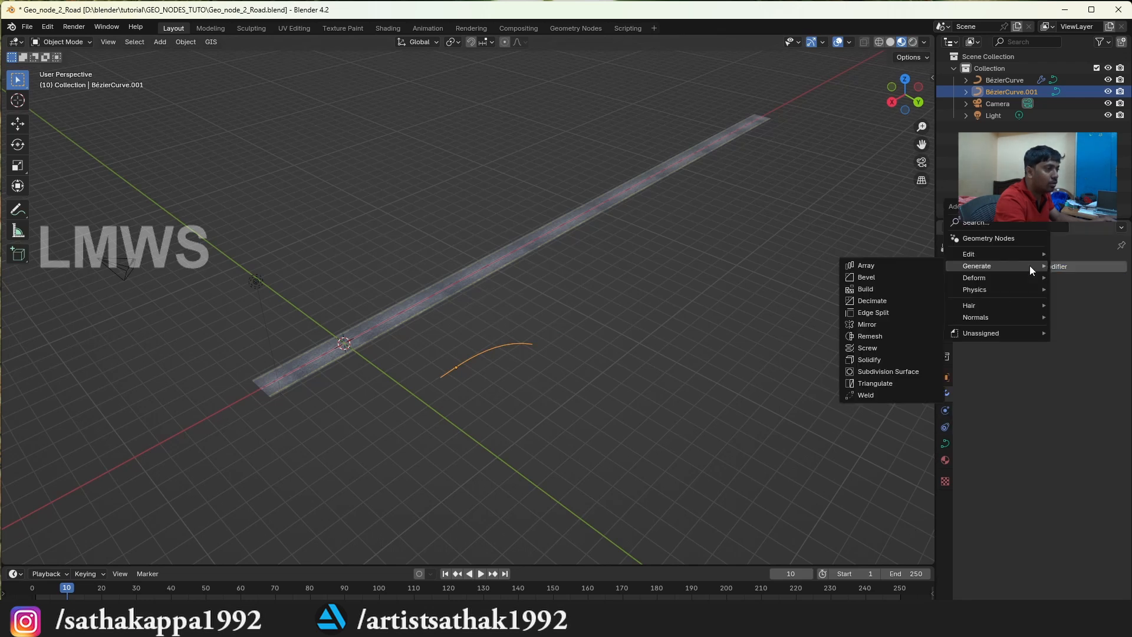
left_click(1001, 238)
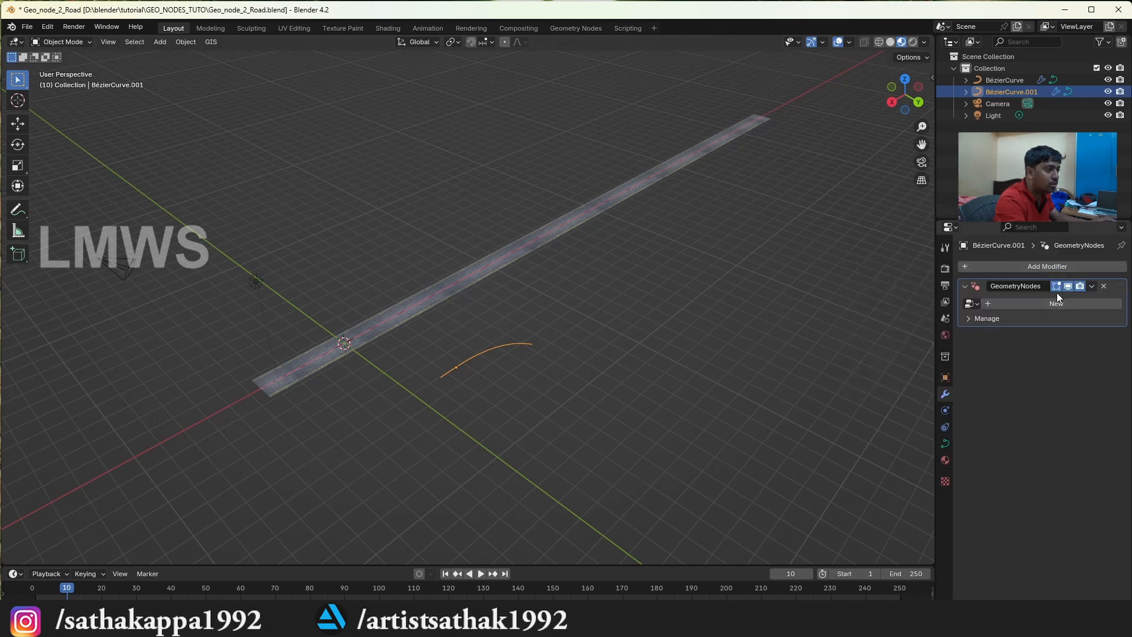
left_click(967, 307)
left_click(1020, 321)
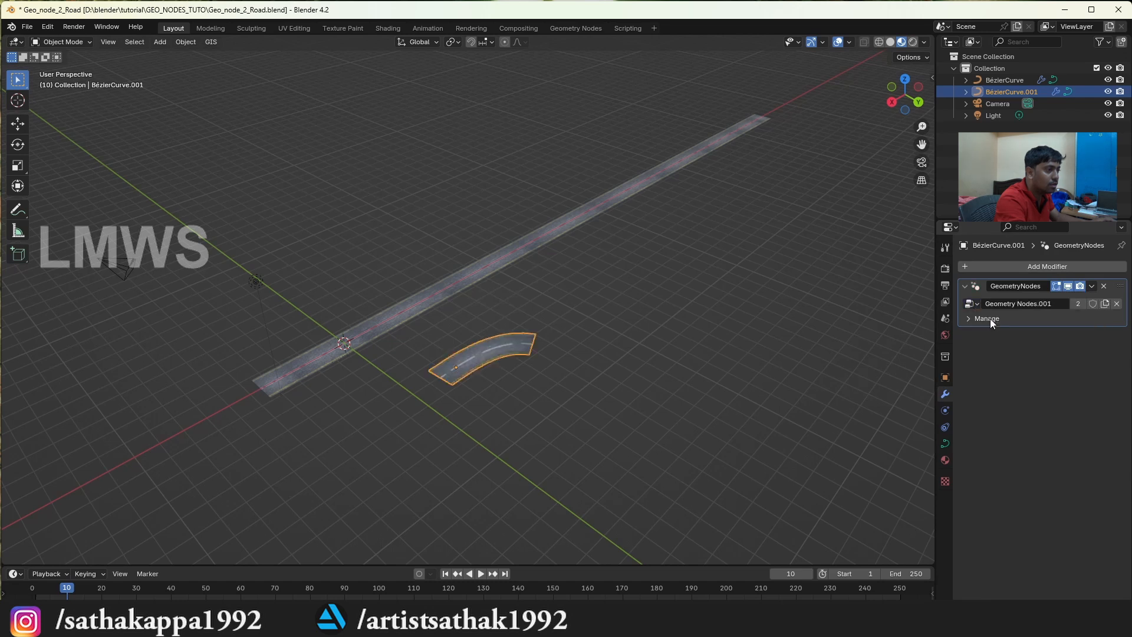
In Edit Mode, move the curved road's end point outward, extrude a new point from it and rotate that point about Z
scroll(416, 366, "up", 3)
key("Tab")
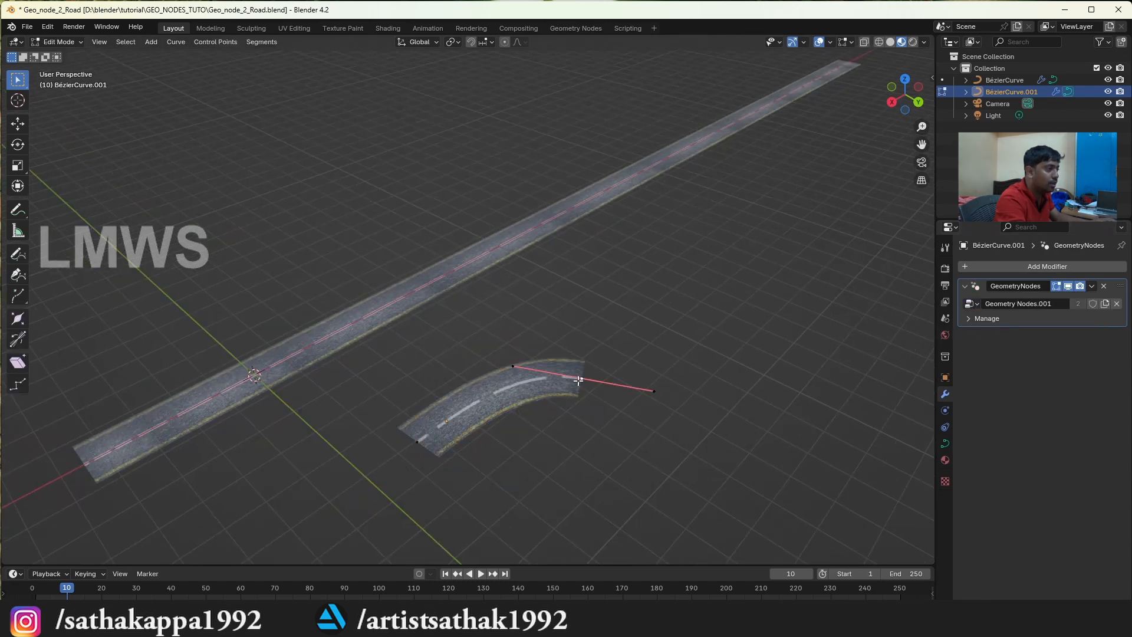
scroll(578, 380, "down", 2)
key("g")
left_click(592, 365)
key("e")
left_click(872, 232)
key("r")
key("z")
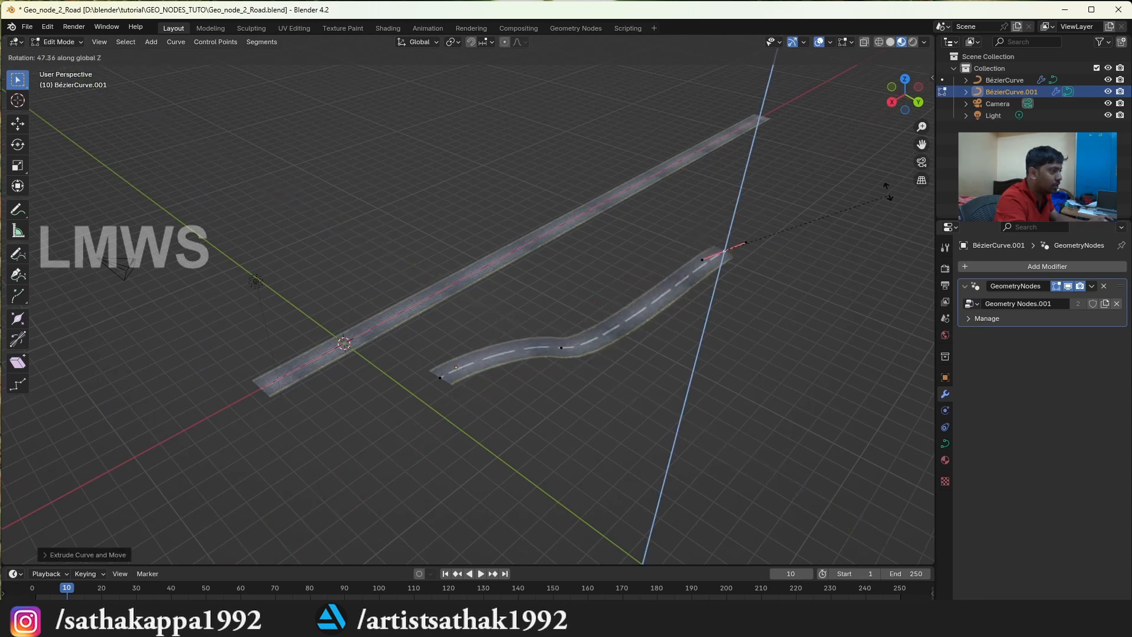
left_click(715, 268)
Extend the curve with Z locked, running the road back alongside the straight one, and return to Object Mode to view it
key("g")
key("shift+z")
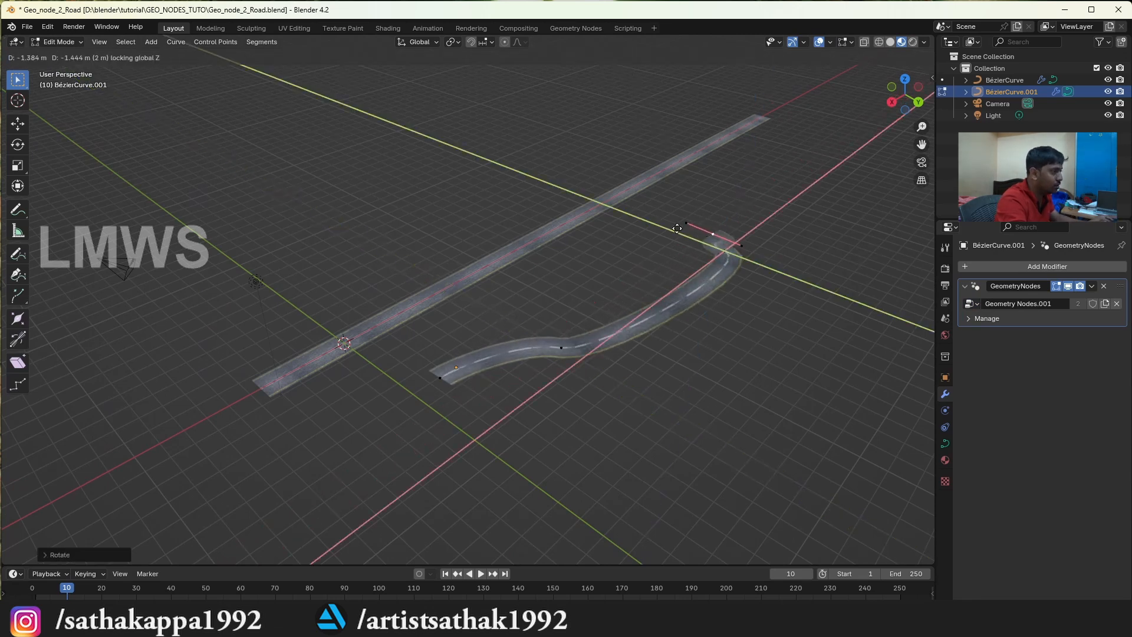
left_click(655, 224)
key("e")
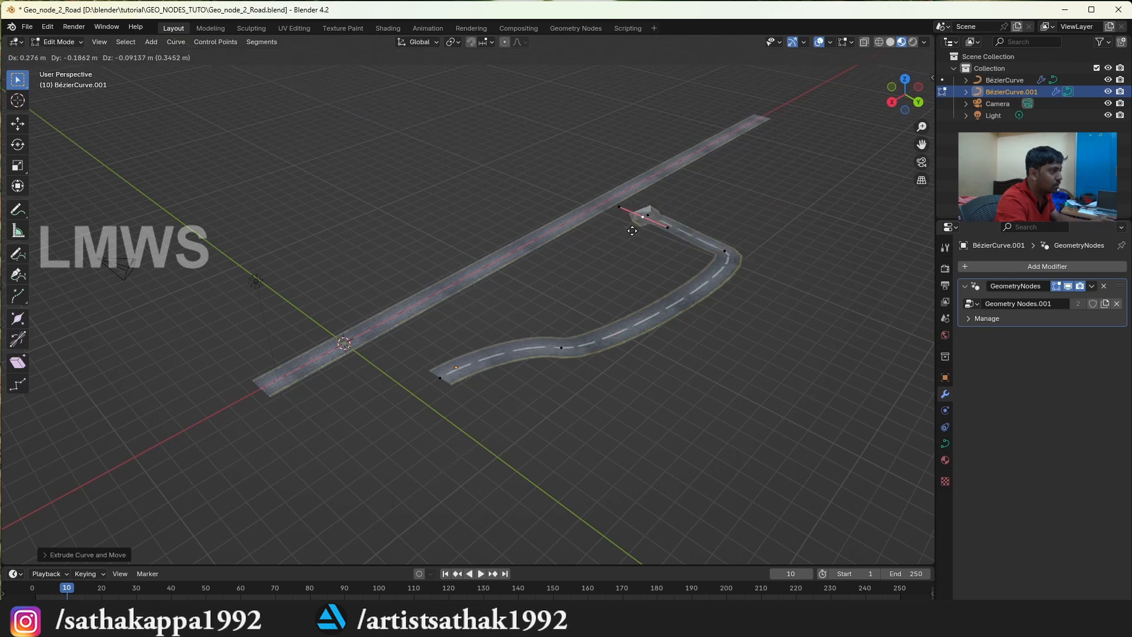
key("shift+z")
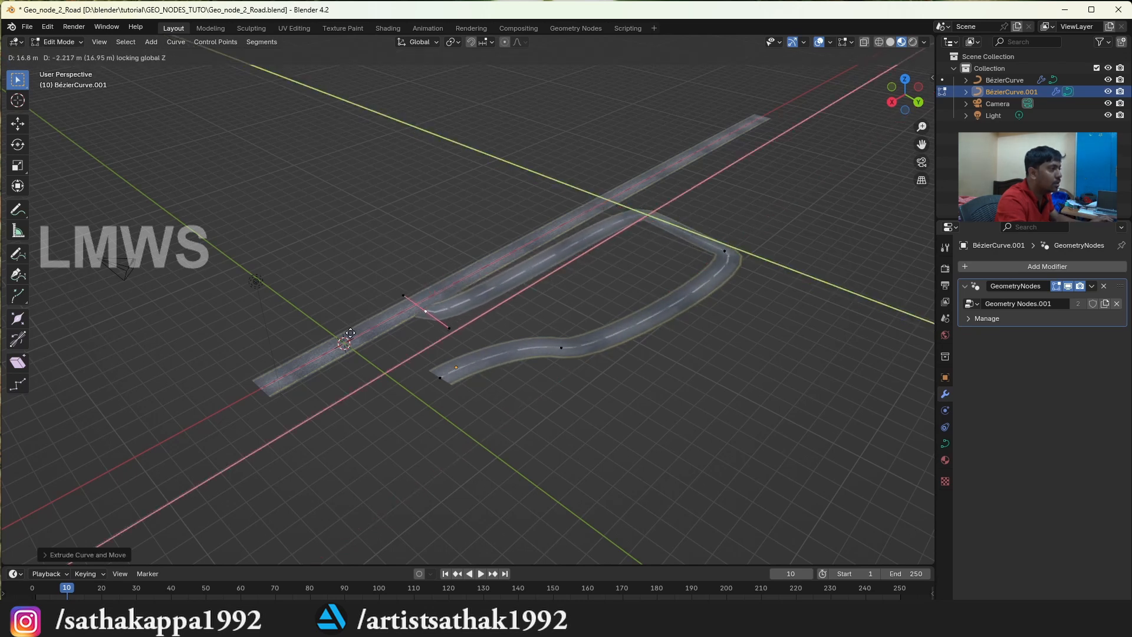
left_click(115, 462)
key("Tab")
left_click_drag(906, 96, 778, 111)
scroll(625, 294, "up", 3)
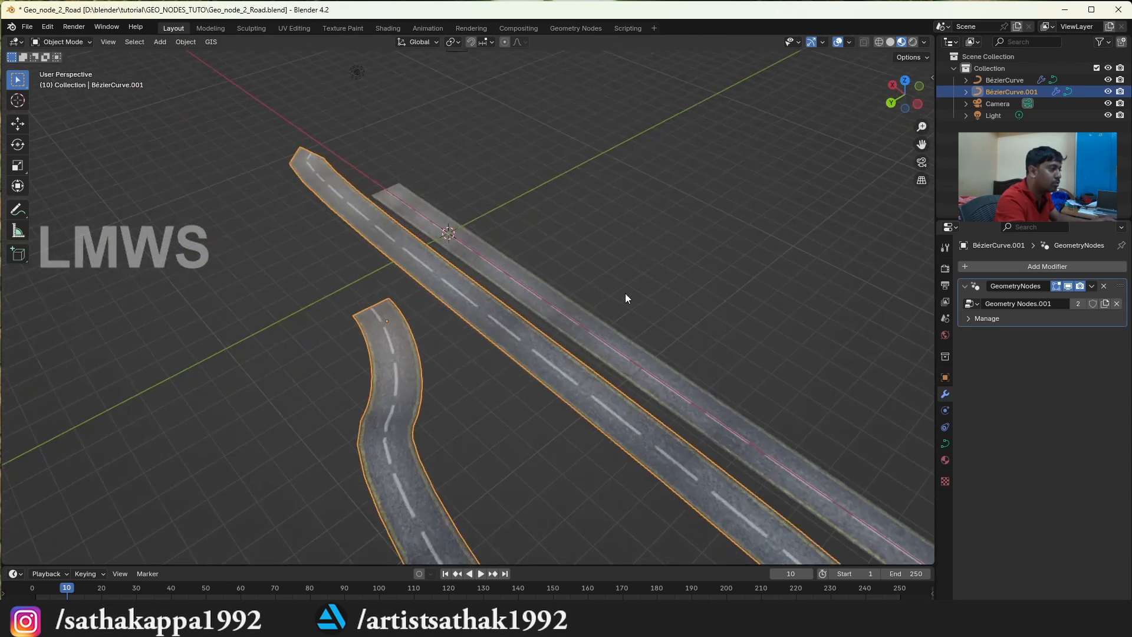
scroll(624, 293, "down", 3)
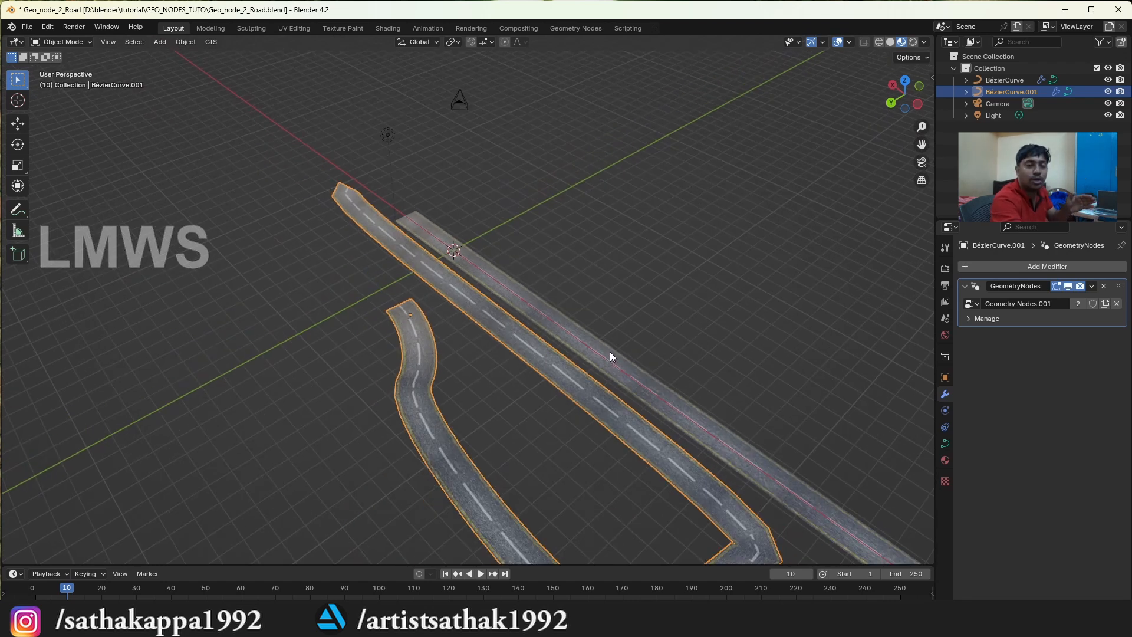
Enter Edit Mode on the curved road and try to draw an S-shaped stroke with the Annotate tool
key("Tab")
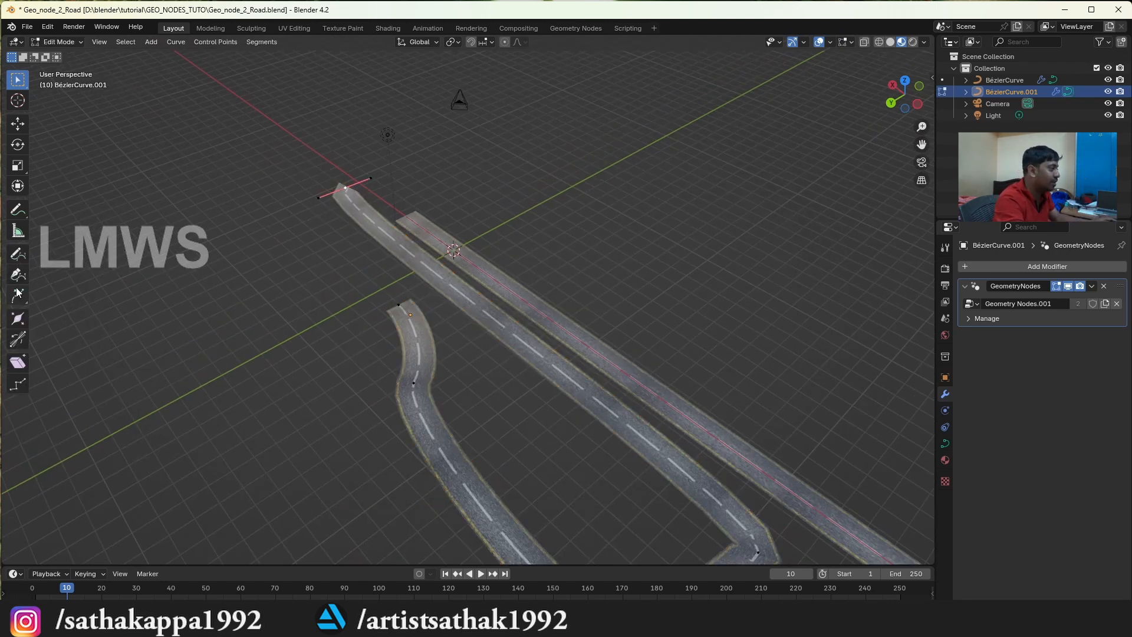
mouse_move(288, 160)
left_mouse_down()
mouse_move(134, 263)
mouse_move(162, 357)
left_mouse_up()
left_click(21, 212)
mouse_move(223, 189)
left_mouse_down()
mouse_move(158, 239)
mouse_move(381, 384)
mouse_move(316, 445)
left_mouse_up()
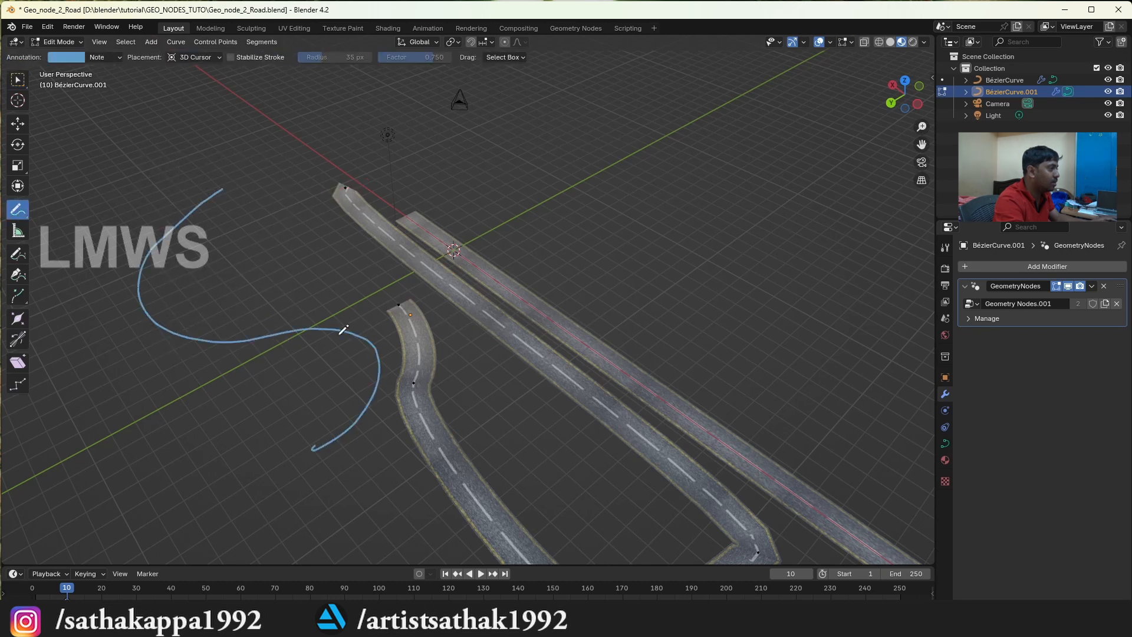
key("ctrl+z")
Draw a freehand S-shaped stroke as a new road stretch, return to Object Mode and view it from a low angle
mouse_move(245, 206)
left_mouse_down()
mouse_move(165, 313)
mouse_move(215, 428)
mouse_move(202, 435)
left_mouse_up()
key("Tab")
left_click(925, 98)
left_click_drag(920, 97, 1023, 40)
left_click(134, 361)
left_click(481, 344)
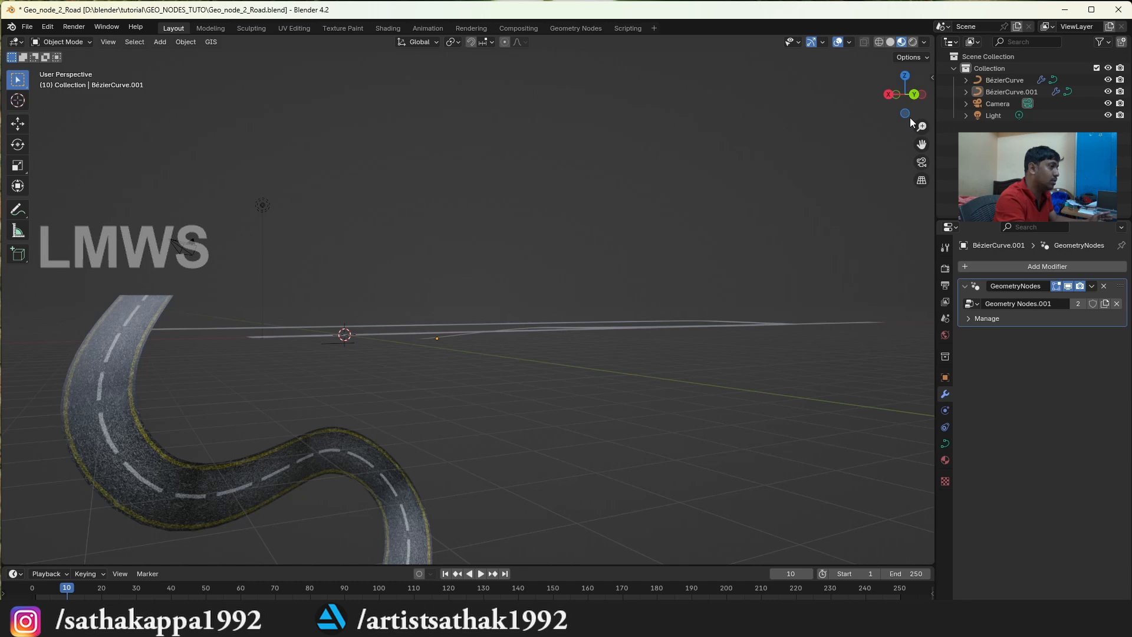
scroll(528, 259, "down", 3)
scroll(528, 255, "up", 2)
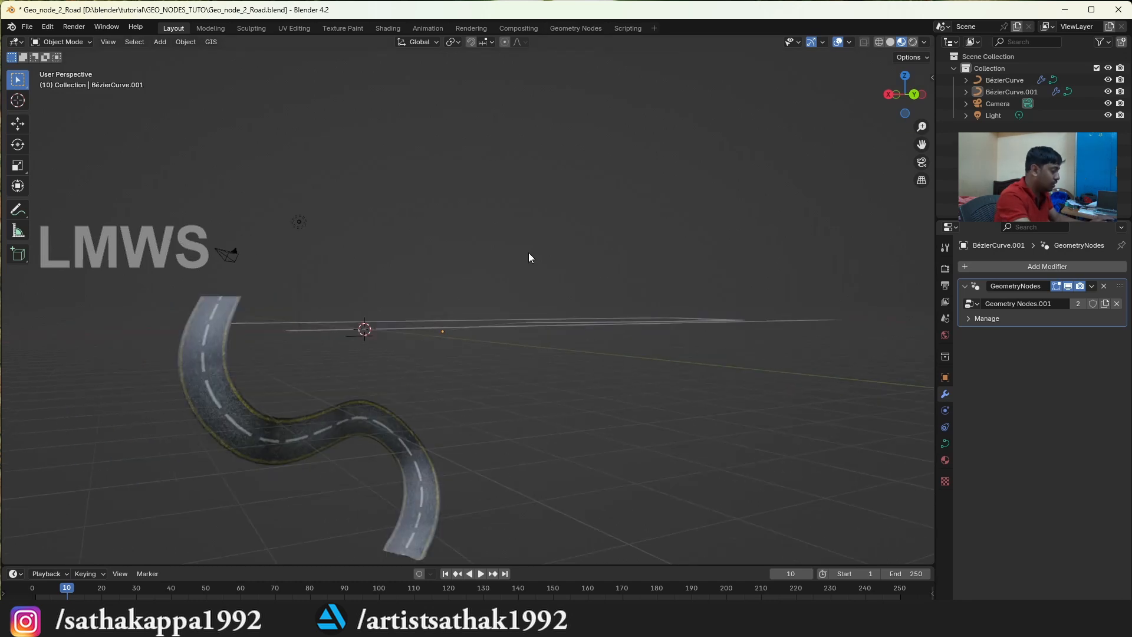
Open the recent file Geo_node_4_sample.blend and view its grid of cubes from an oblique angle
key("ctrl+shift+o")
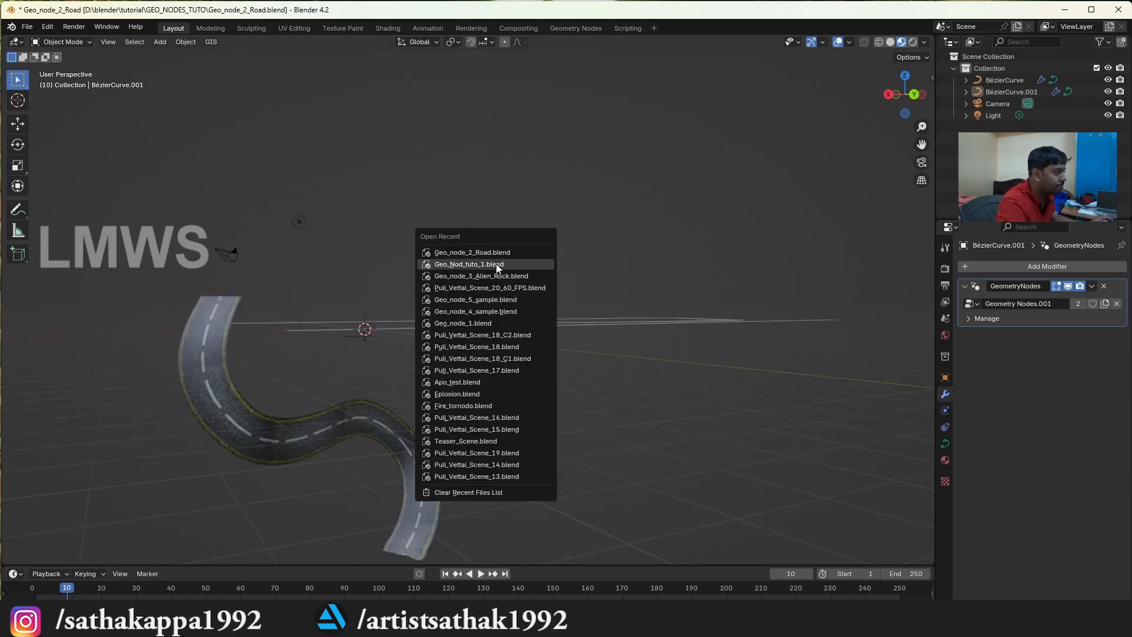
left_click(476, 311)
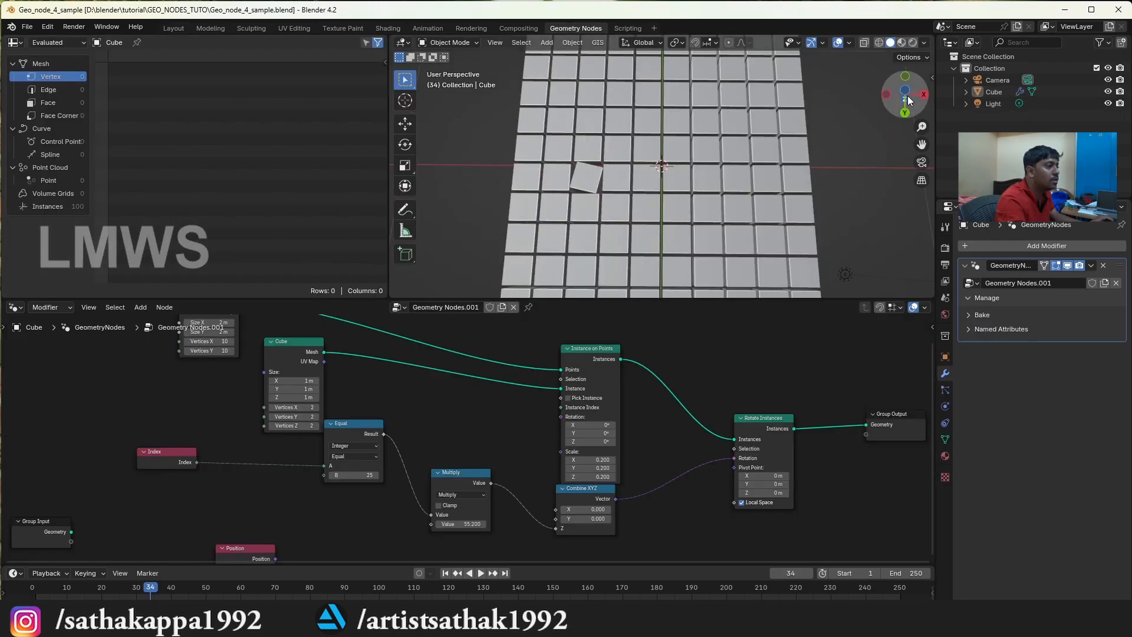
left_click_drag(906, 99, 913, 104)
scroll(720, 395, "up", 1)
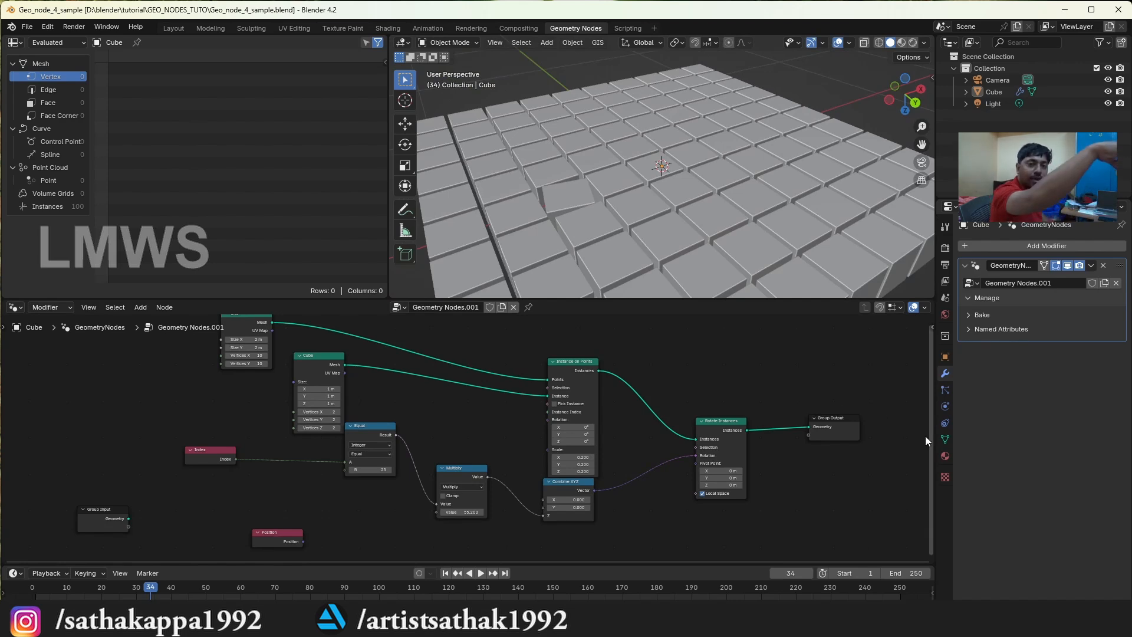
left_click_drag(912, 95, 905, 152)
scroll(466, 469, "up", 3)
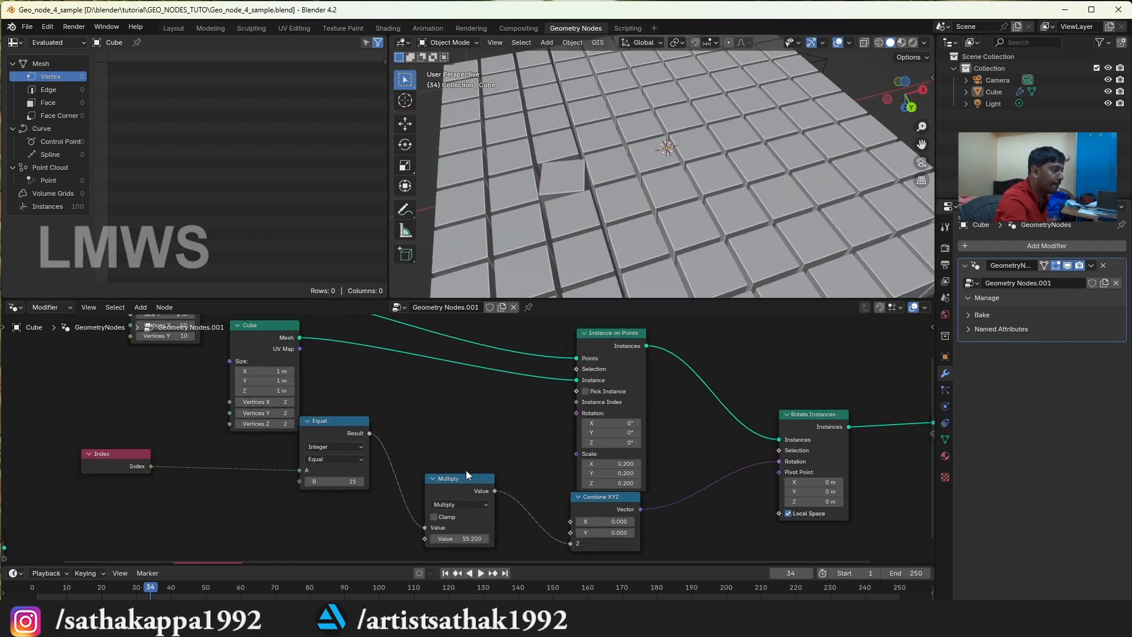
Set the Equal node's B value to 11 and the Multiply node's value to about 72.2 to rotate a different cube instance
mouse_move(441, 526)
left_mouse_down()
mouse_move(474, 527)
mouse_move(458, 526)
left_mouse_up()
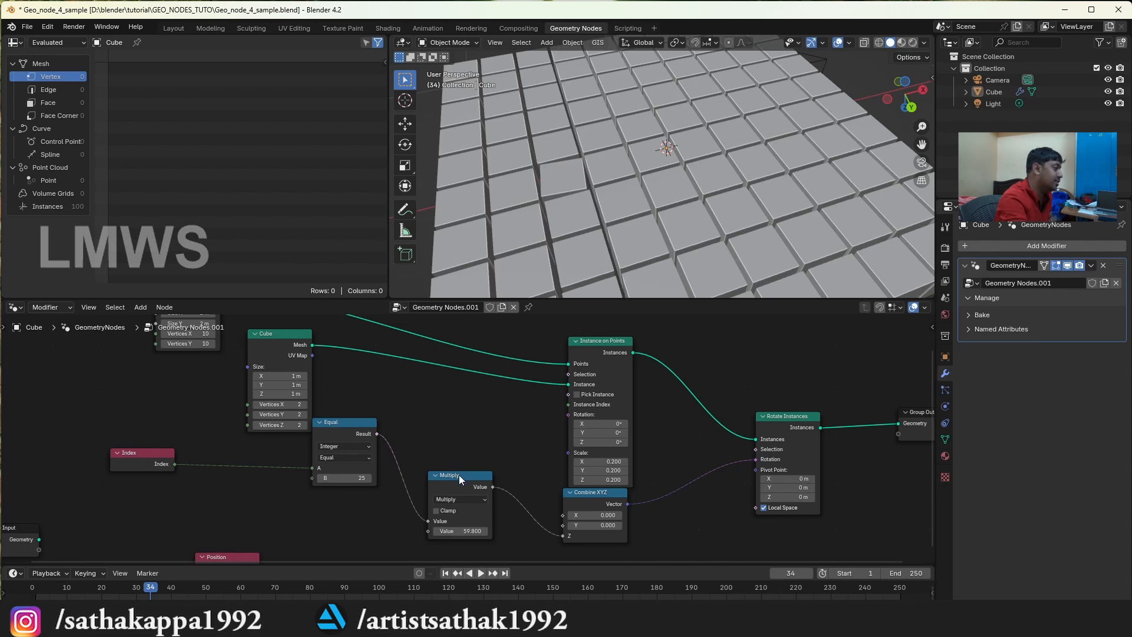
left_click(369, 478)
left_click(369, 478)
left_click(370, 478)
left_click_drag(369, 478, 389, 478)
left_click_drag(467, 531, 485, 530)
left_click_drag(345, 478, 315, 478)
mouse_move(467, 530)
left_mouse_down()
mouse_move(487, 531)
mouse_move(479, 521)
left_mouse_up()
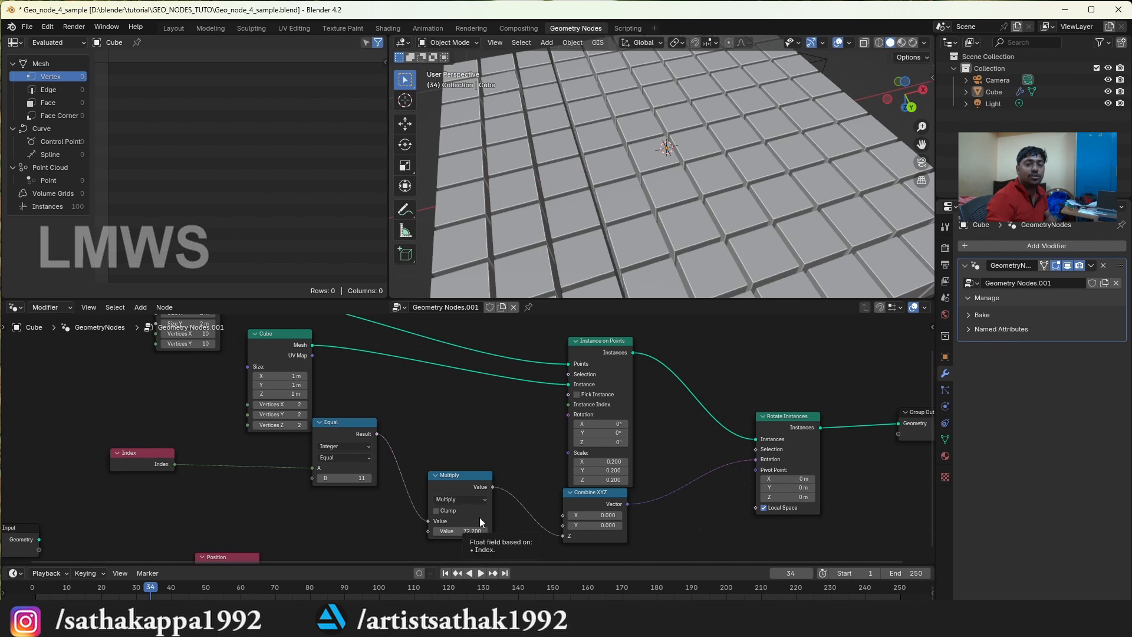